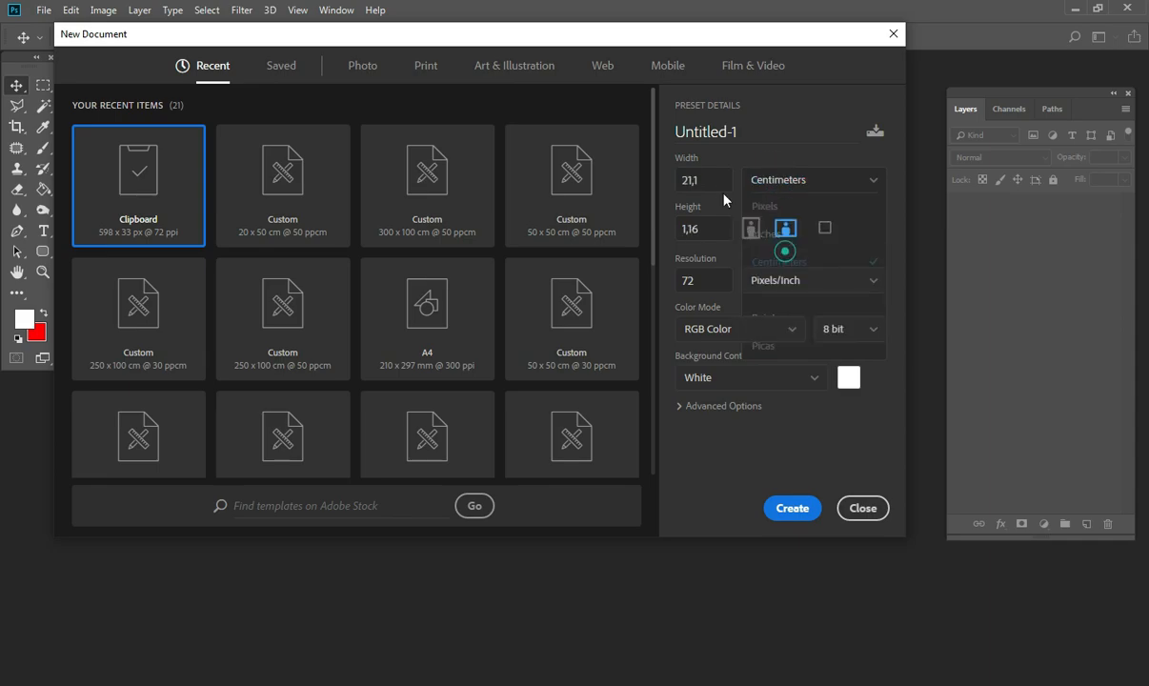
- Create a new document 300 cm wide by 100 cm high at 50 pixels/centimeter
{"action": "type", "text": "300"}
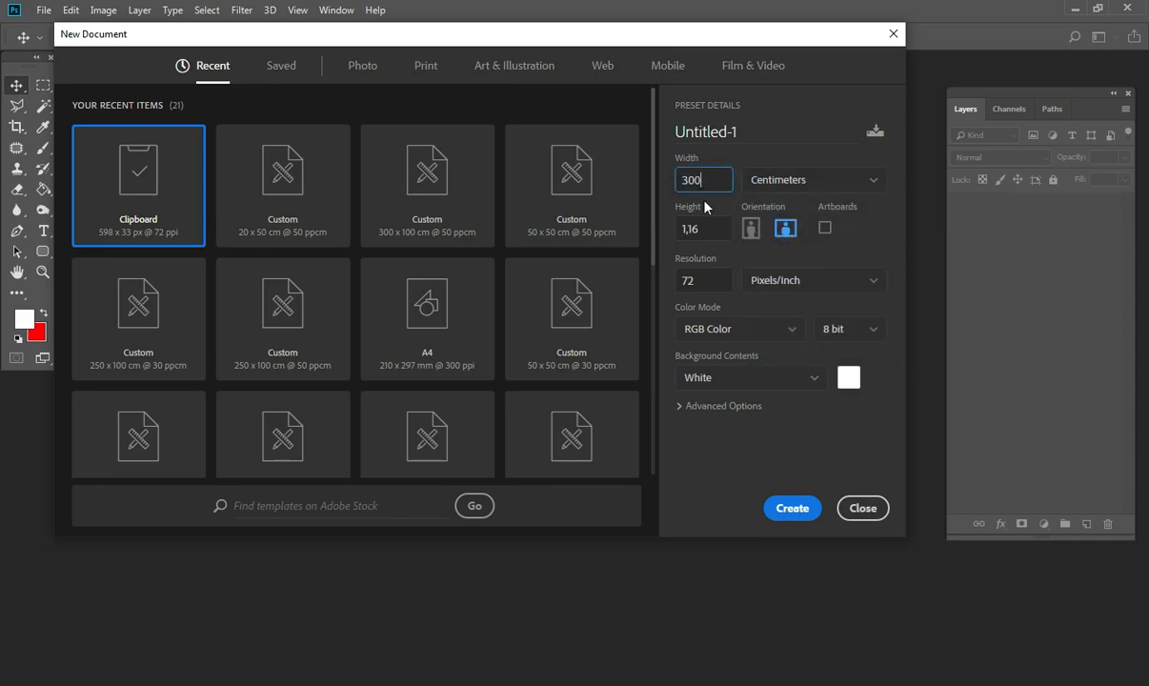
{"action": "double_click", "coordinate": [680, 228]}
{"action": "type", "text": "100"}
{"action": "left_click", "coordinate": [779, 278]}
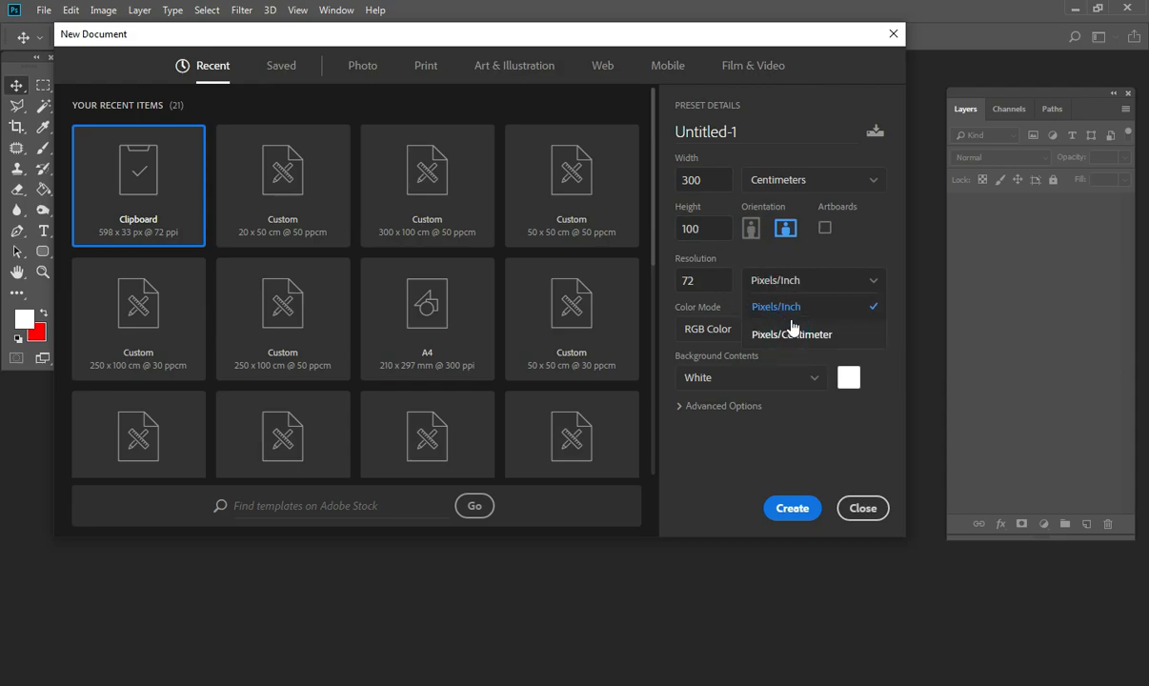
{"action": "left_click", "coordinate": [795, 334]}
{"action": "left_click_drag", "start_coordinate": [724, 281], "coordinate": [676, 284]}
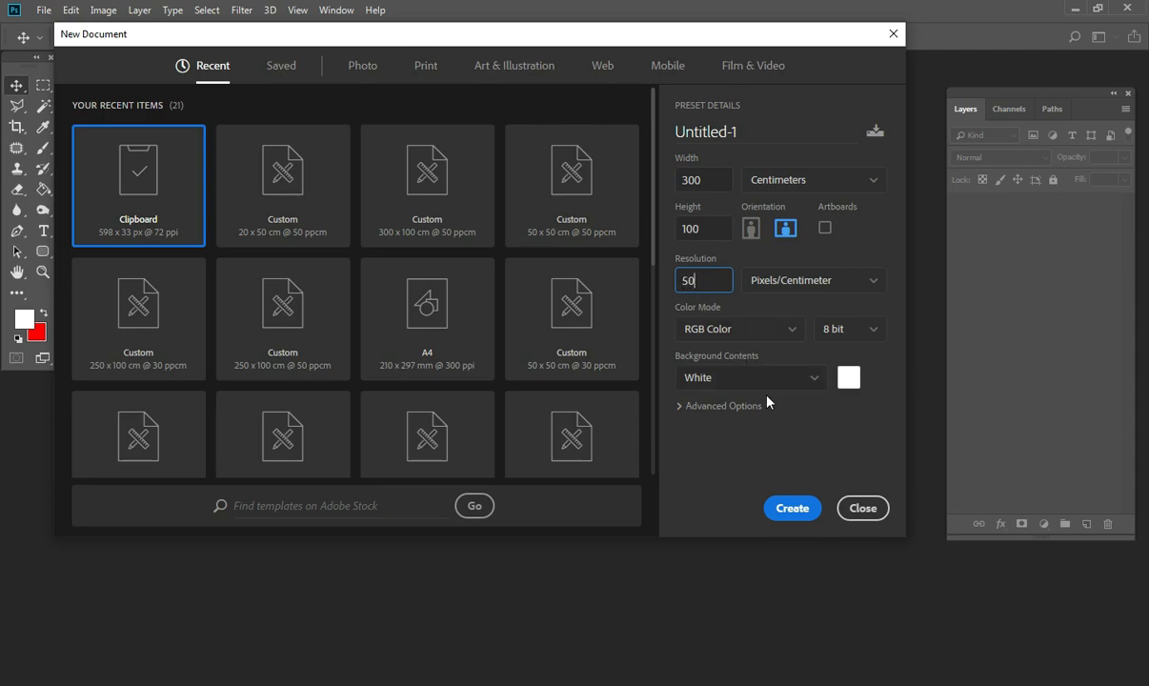
{"action": "left_click", "coordinate": [795, 506]}
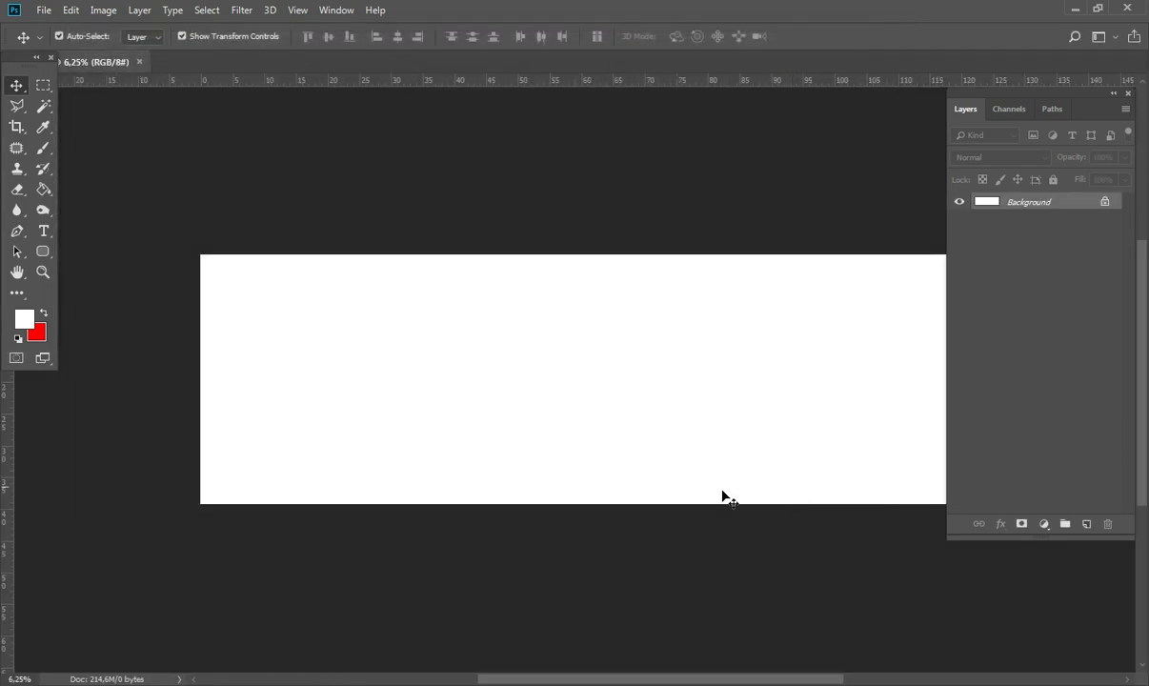
- Convert the locked Background into a regular editable layer, keeping the default layer settings
{"action": "left_click_drag", "start_coordinate": [676, 682], "coordinate": [698, 682]}
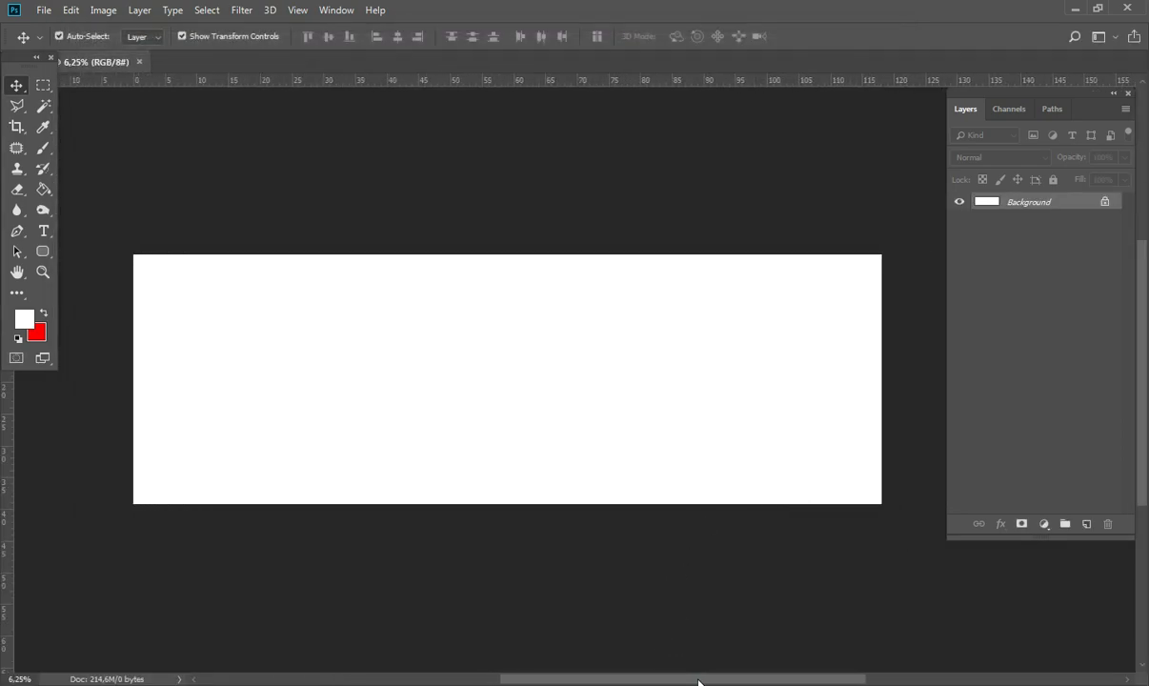
{"action": "double_click", "coordinate": [988, 206]}
{"action": "left_click", "coordinate": [651, 162]}
- Open the portrait-format Hari Guru Nasional 2023 logo file 054af45b19624d0 and place the logo on the left part of the banner
{"action": "left_click", "coordinate": [43, 11]}
{"action": "left_click", "coordinate": [62, 43]}
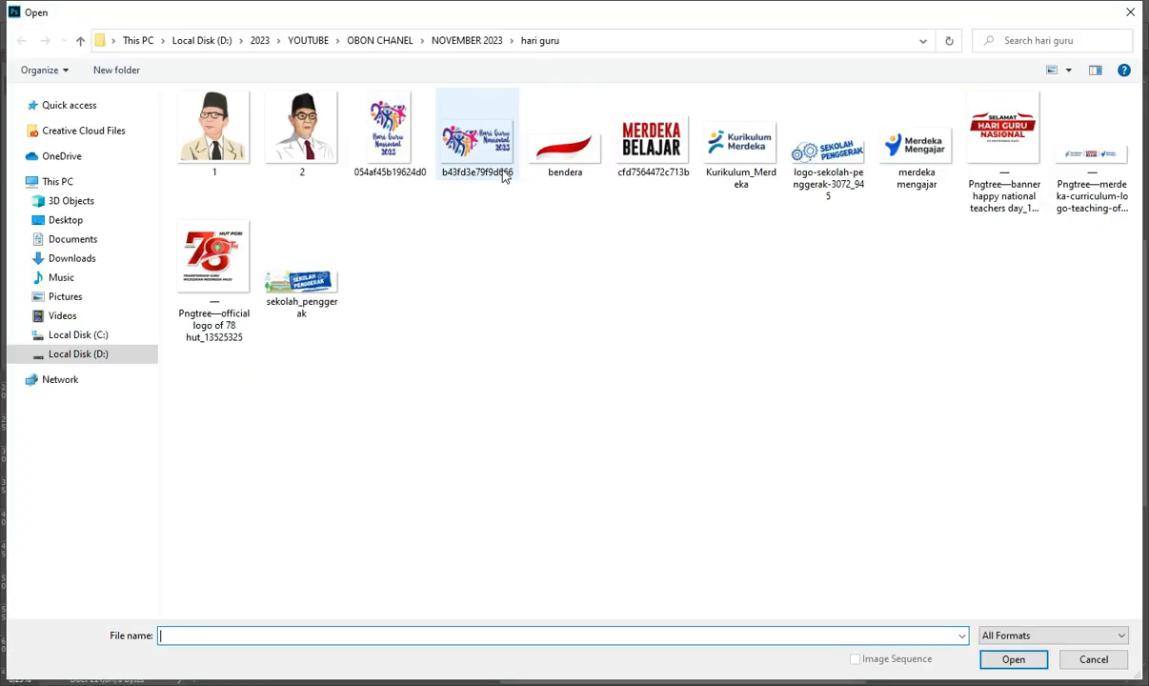
{"action": "double_click", "coordinate": [390, 134]}
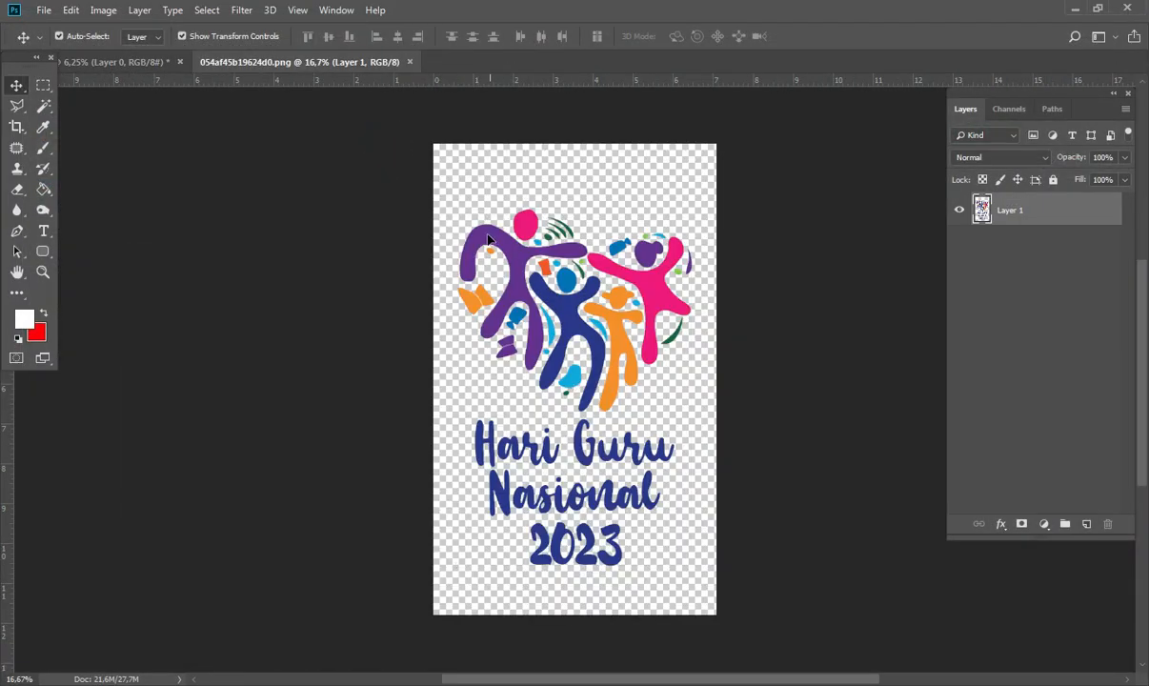
{"action": "left_click_drag", "start_coordinate": [487, 238], "coordinate": [268, 342]}
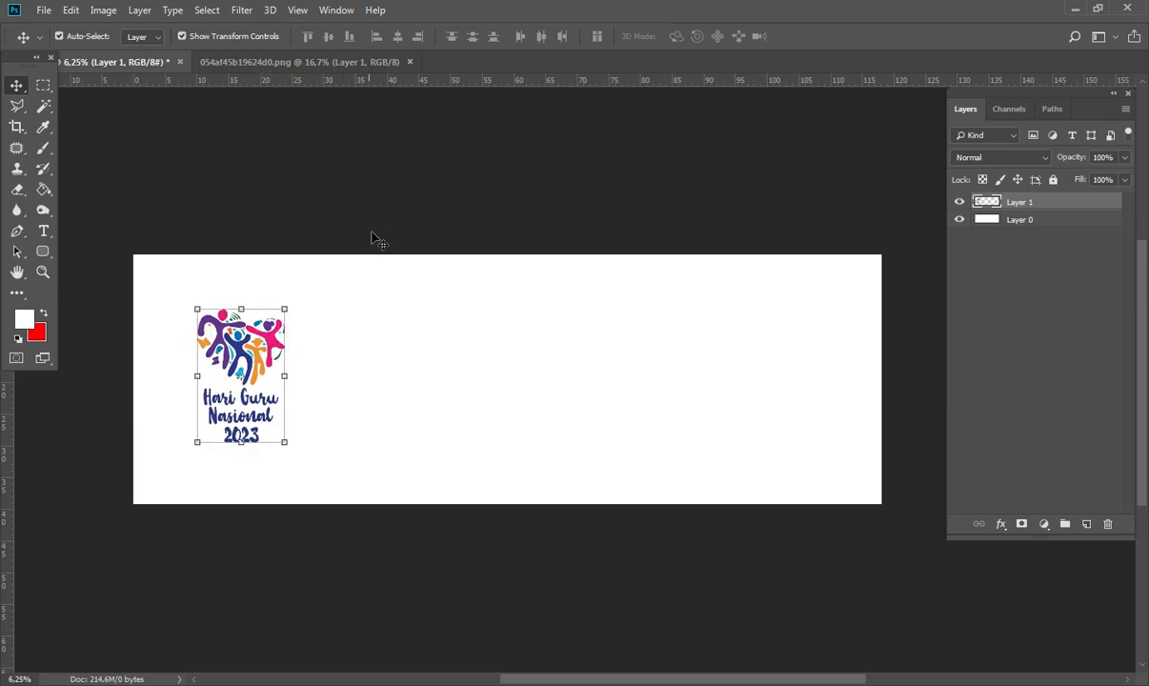
{"action": "left_click", "coordinate": [376, 234]}
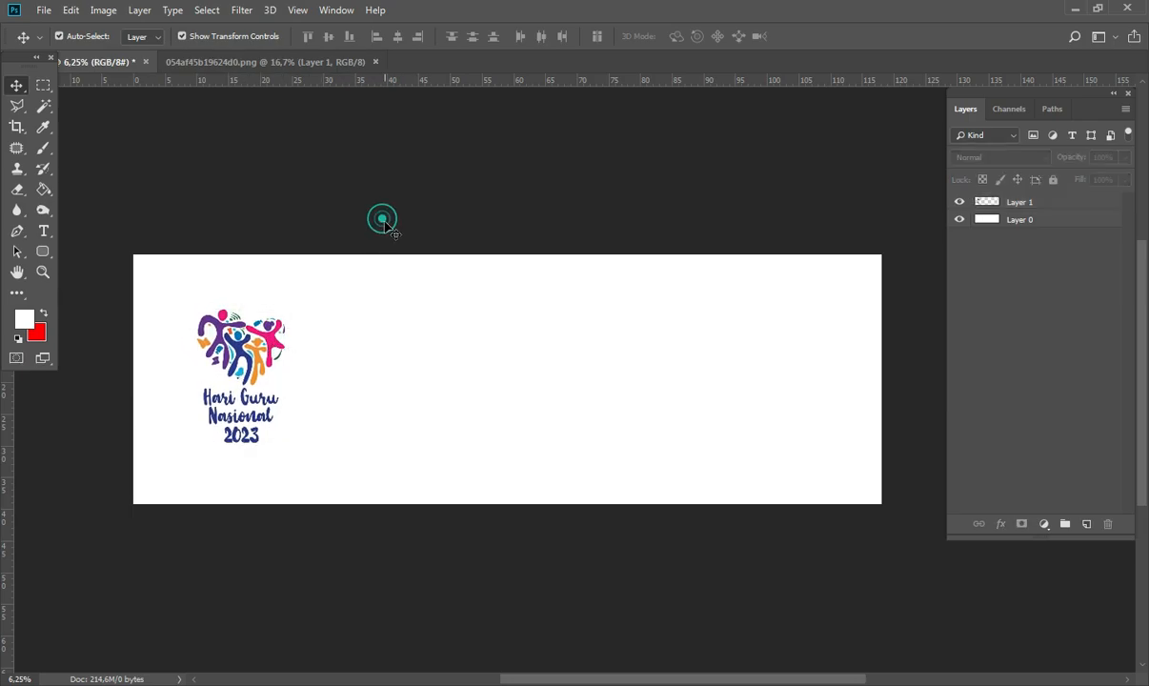
- Draw a wavy flag custom shape spanning the banner's full width along its lower edge, about 15608 by 2021 px
{"action": "left_click", "coordinate": [42, 252]}
{"action": "left_click", "coordinate": [106, 328]}
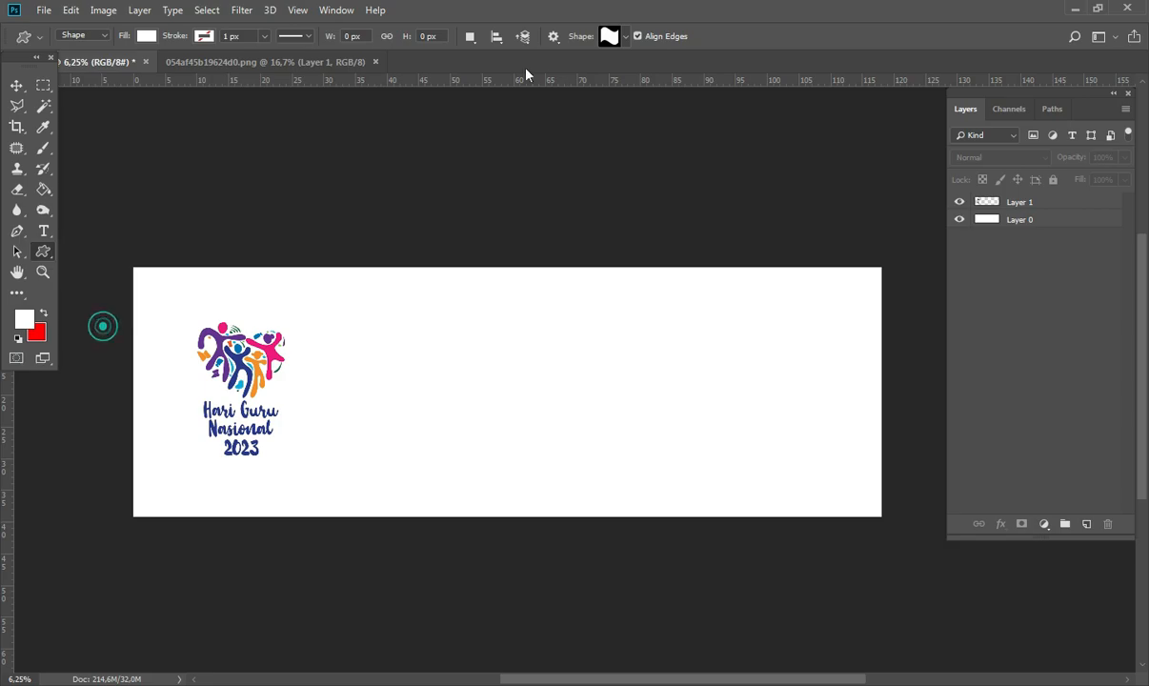
{"action": "left_click", "coordinate": [615, 40]}
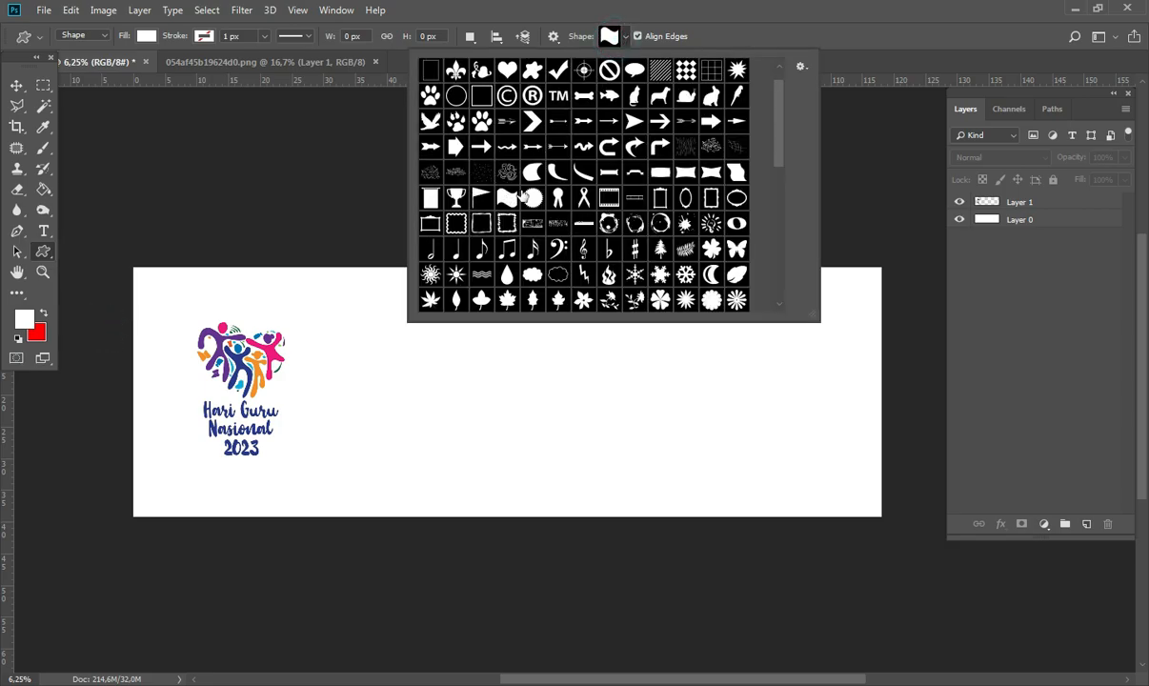
{"action": "left_click", "coordinate": [105, 482]}
{"action": "left_click_drag", "start_coordinate": [105, 482], "coordinate": [886, 586]}
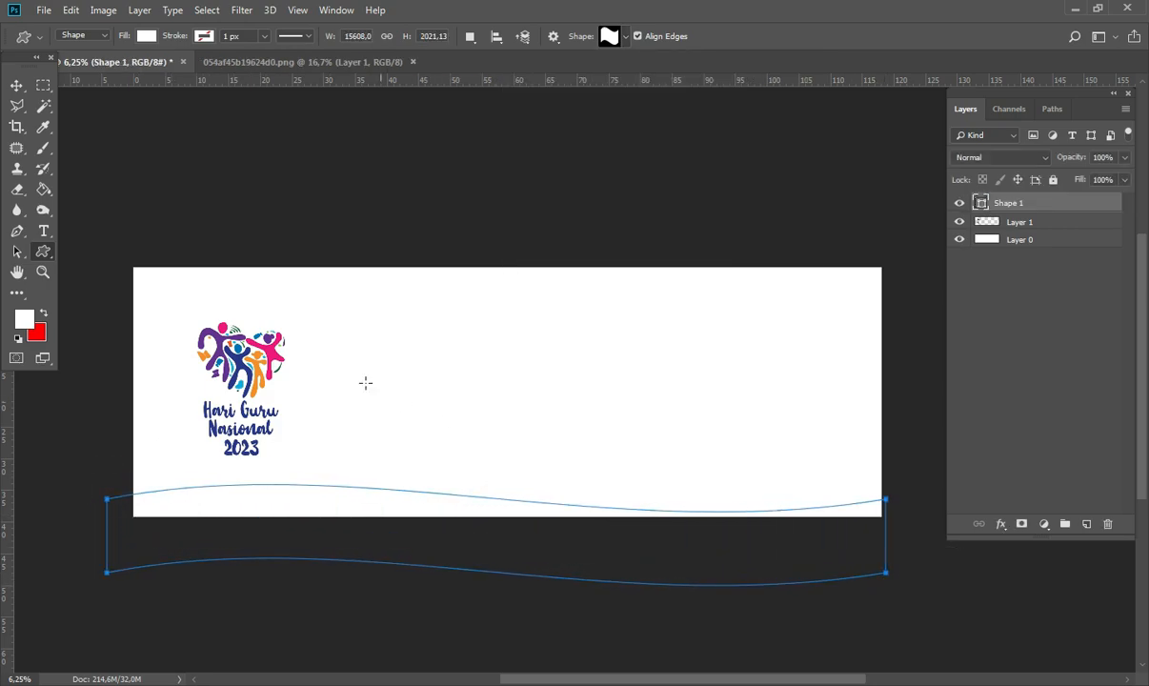
- Apply a red Color Overlay at 100% opacity with Normal blend mode to the wave shape
{"action": "left_click", "coordinate": [16, 87]}
{"action": "left_click", "coordinate": [1000, 523]}
{"action": "left_click", "coordinate": [969, 458]}
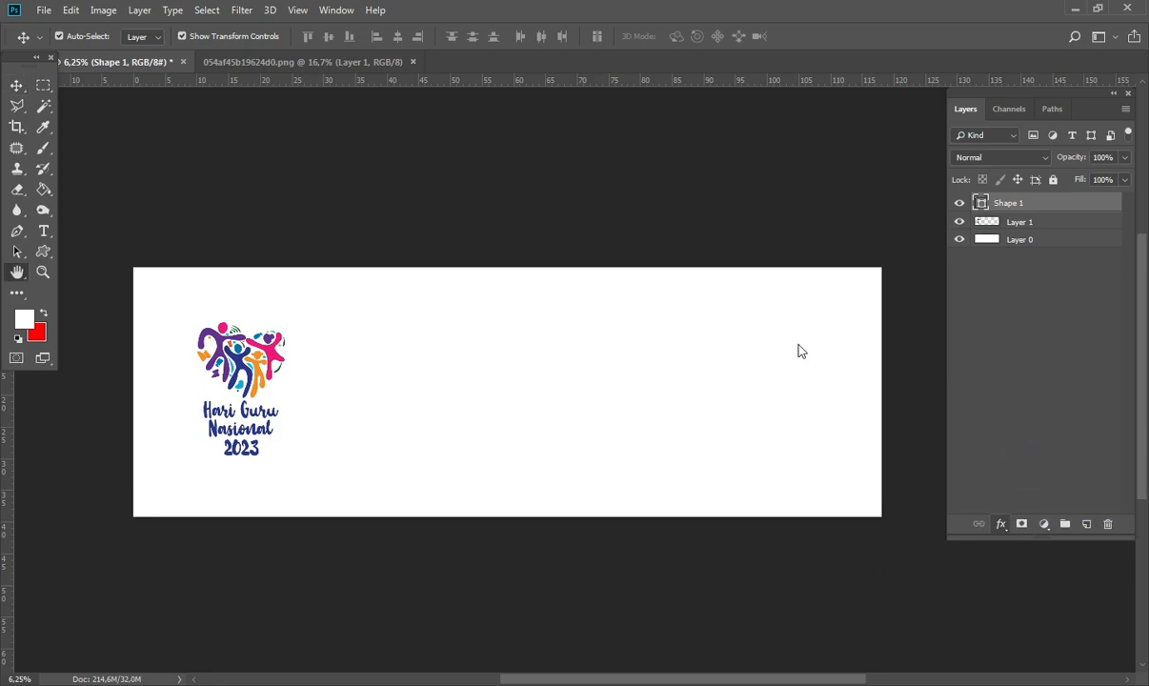
{"action": "left_click_drag", "start_coordinate": [493, 301], "coordinate": [856, 299]}
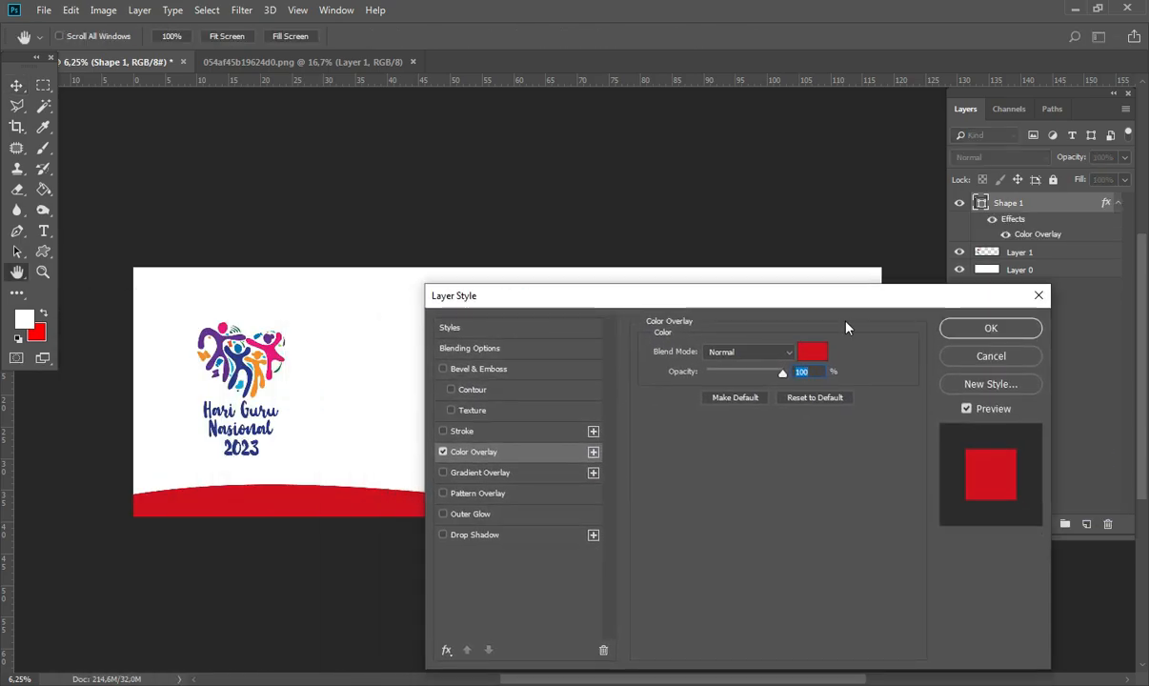
{"action": "left_click", "coordinate": [945, 330]}
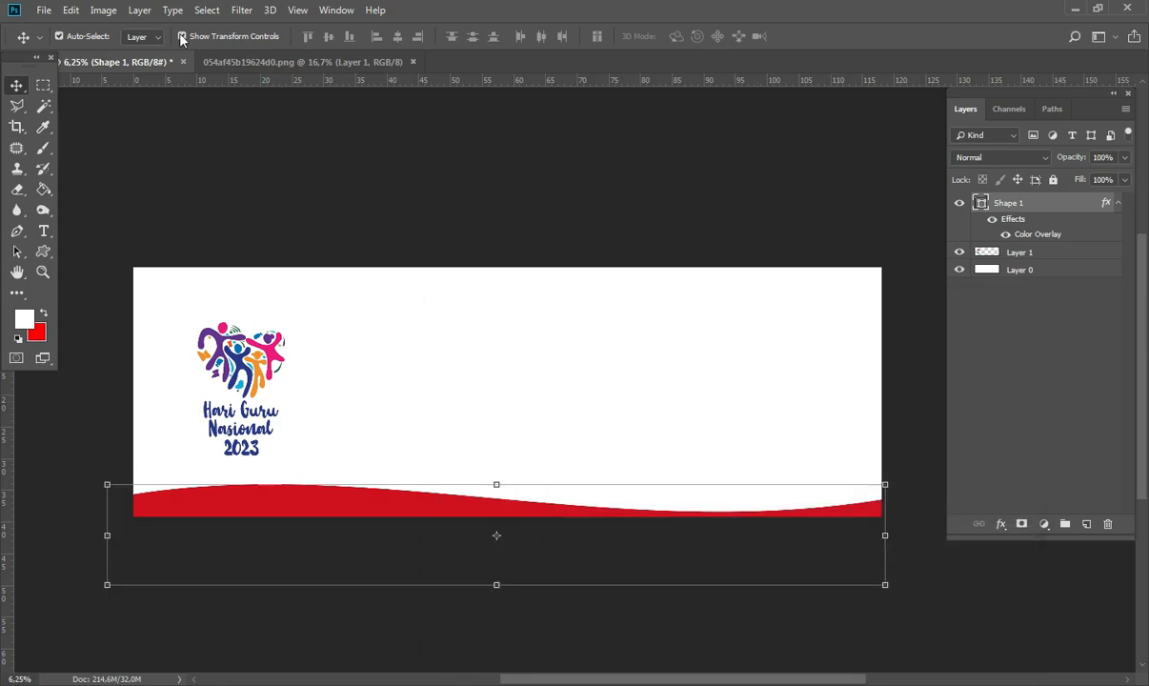
- Flip the red wave horizontally and move it slightly up along the banner's lower edge
{"action": "left_click", "coordinate": [71, 11]}
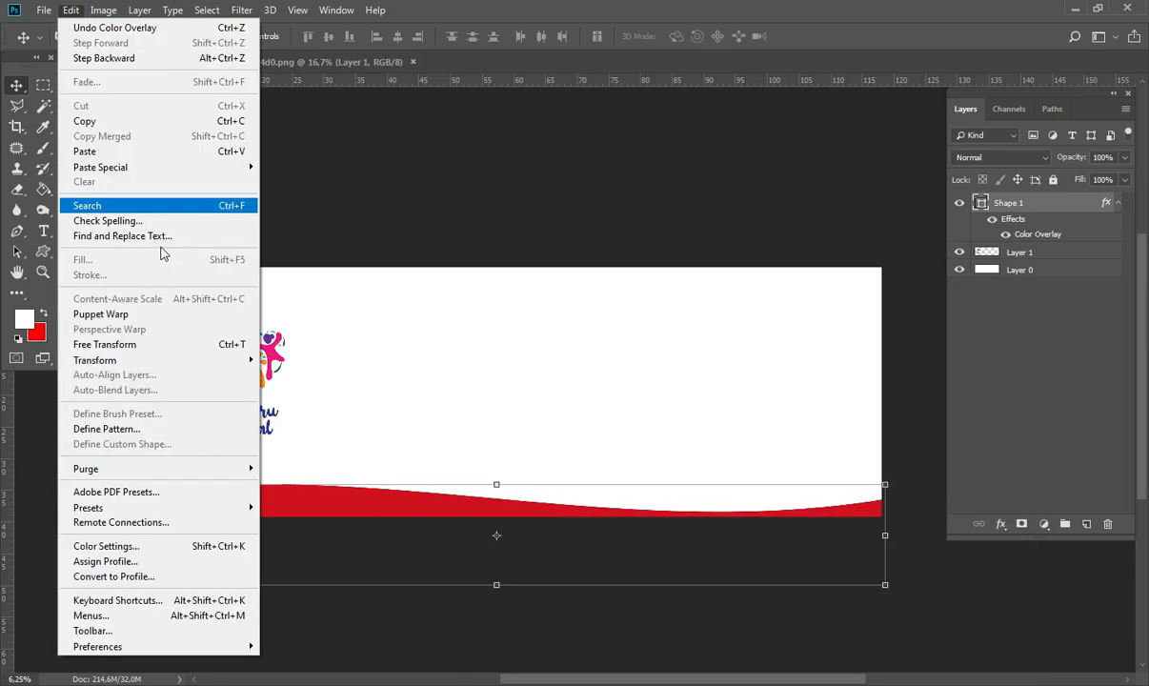
{"action": "left_click", "coordinate": [209, 358]}
{"action": "left_click", "coordinate": [305, 536]}
{"action": "left_click_drag", "start_coordinate": [567, 517], "coordinate": [584, 506]}
{"action": "left_click", "coordinate": [923, 615]}
- Narrow the red wave from its left end so it starts just outside the banner's left edge
{"action": "left_click", "coordinate": [769, 513]}
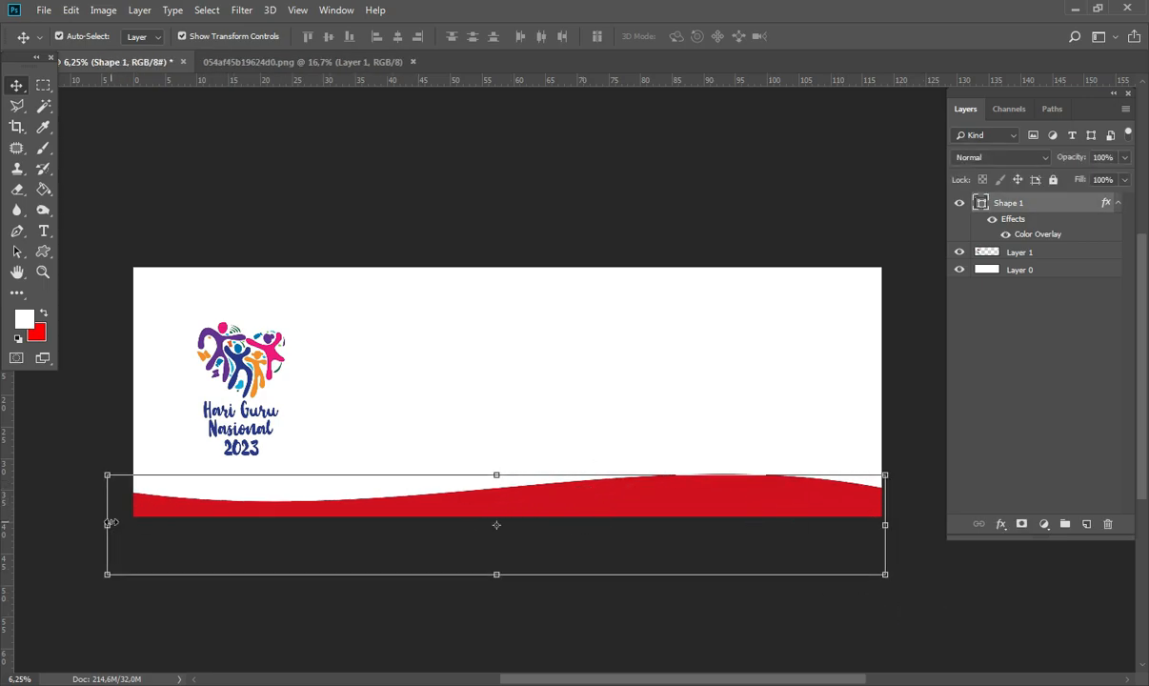
{"action": "left_click_drag", "start_coordinate": [107, 523], "coordinate": [128, 523]}
{"action": "key", "text": "Return"}
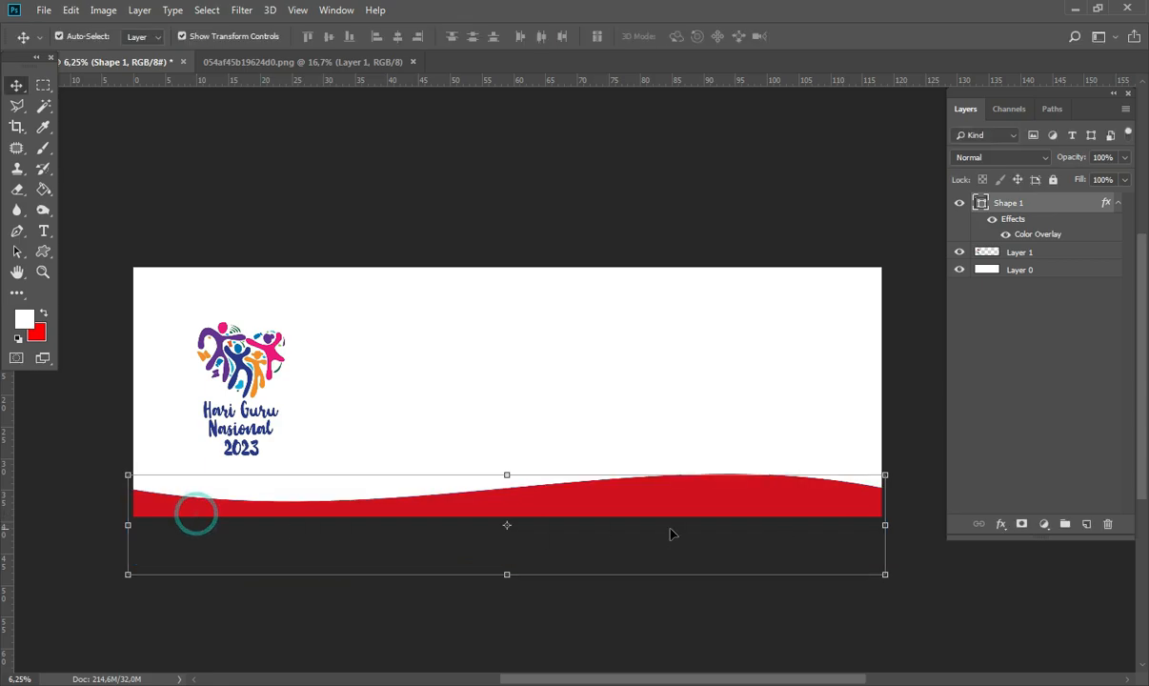
{"action": "left_click", "coordinate": [886, 611]}
- Duplicate the red wave and move the copy up to the banner's upper edge
{"action": "left_click", "coordinate": [764, 507]}
{"action": "key", "text": "ctrl+j"}
{"action": "left_click_drag", "start_coordinate": [764, 508], "coordinate": [768, 374]}
{"action": "left_click_drag", "start_coordinate": [653, 387], "coordinate": [654, 249]}
- Change the upper wave's Color Overlay to the dark blue #29388f sampled from the logo lettering
{"action": "left_click", "coordinate": [1000, 531]}
{"action": "left_click", "coordinate": [1031, 464]}
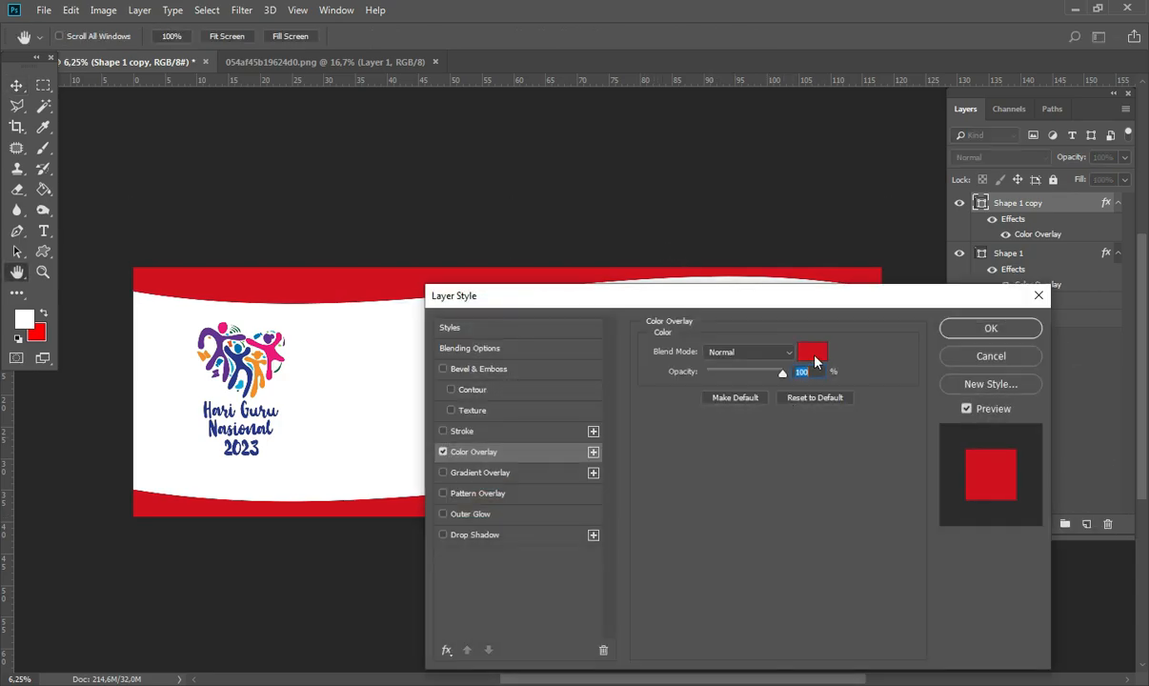
{"action": "left_click", "coordinate": [812, 352]}
{"action": "left_click", "coordinate": [270, 420]}
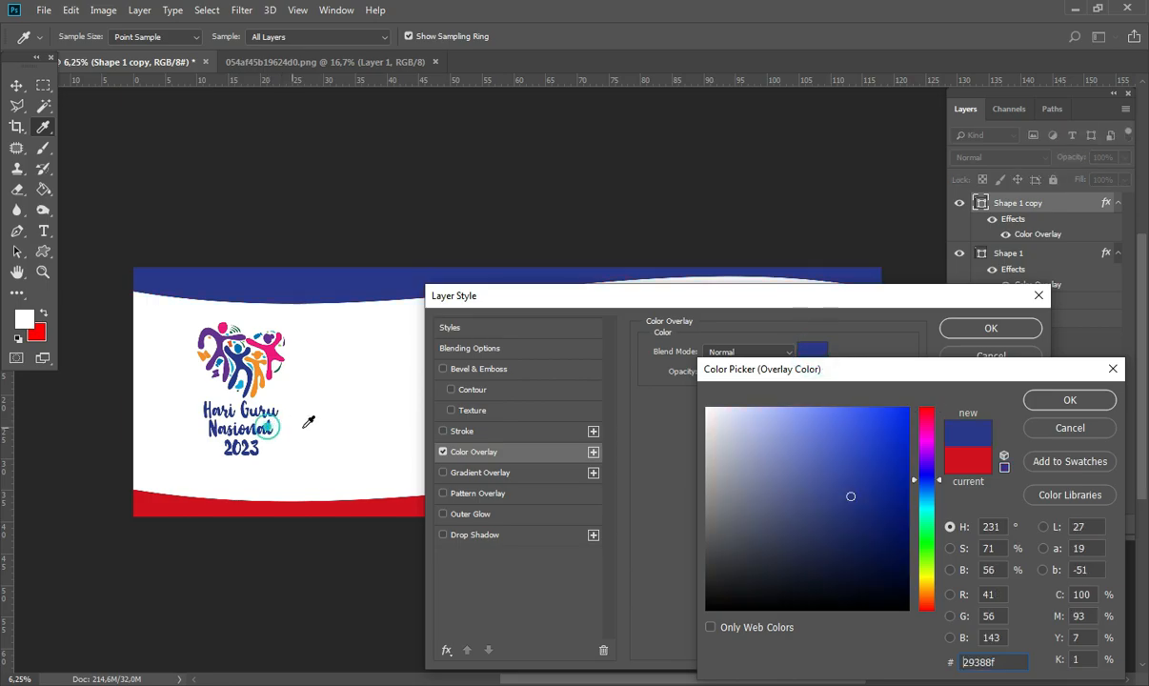
{"action": "left_click", "coordinate": [1067, 400]}
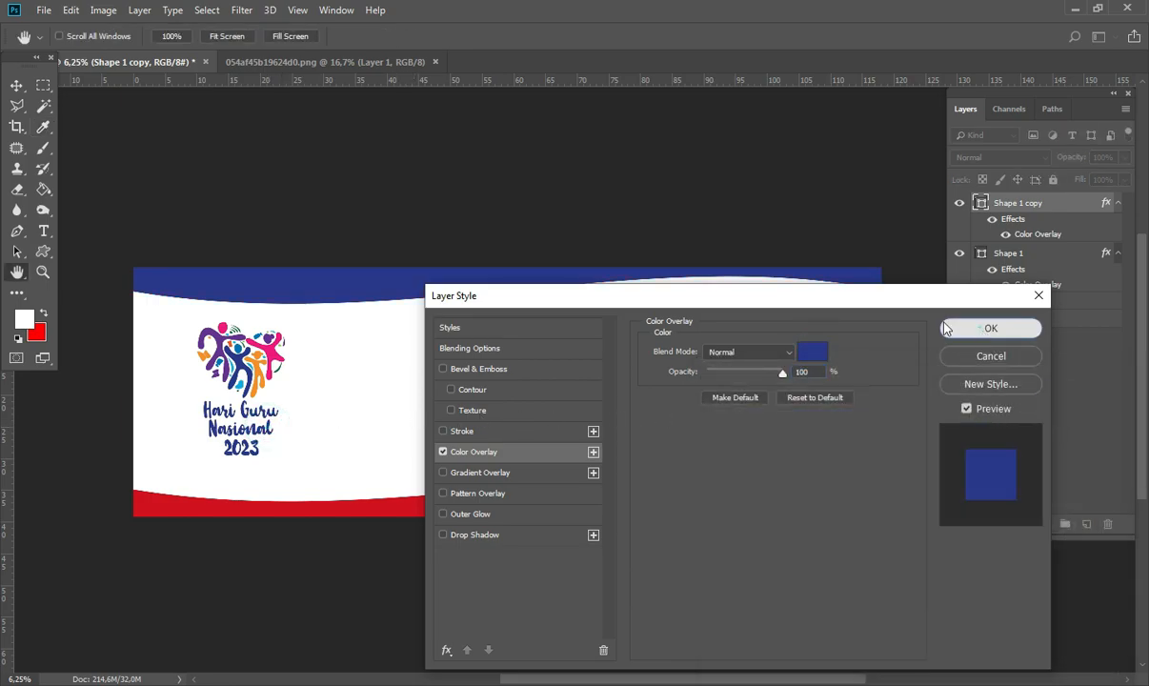
{"action": "left_click", "coordinate": [991, 328]}
- Enlarge the Hari Guru Nasional logo and fit it between the blue and red waves at the banner's left
{"action": "key", "text": "v"}
{"action": "scroll", "coordinate": [567, 538], "scroll_direction": "up", "scroll_amount": 3}
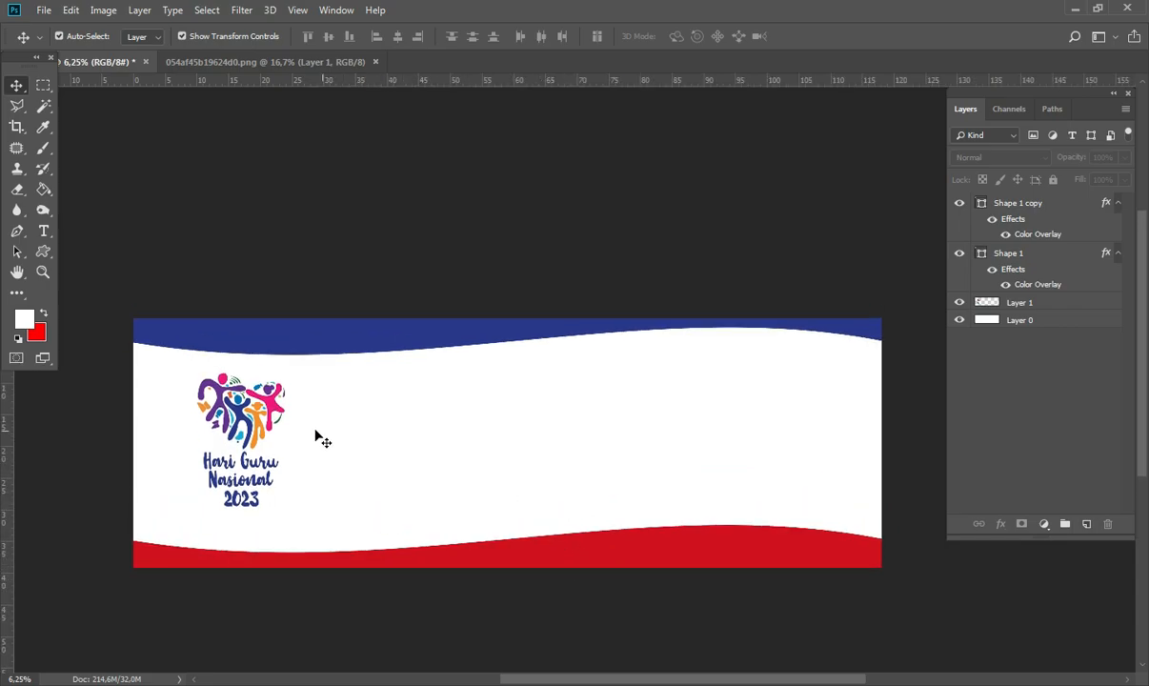
{"action": "left_click", "coordinate": [272, 395]}
{"action": "left_click_drag", "start_coordinate": [285, 506], "coordinate": [301, 530]}
{"action": "key", "text": "Return"}
{"action": "left_click_drag", "start_coordinate": [286, 396], "coordinate": [292, 406]}
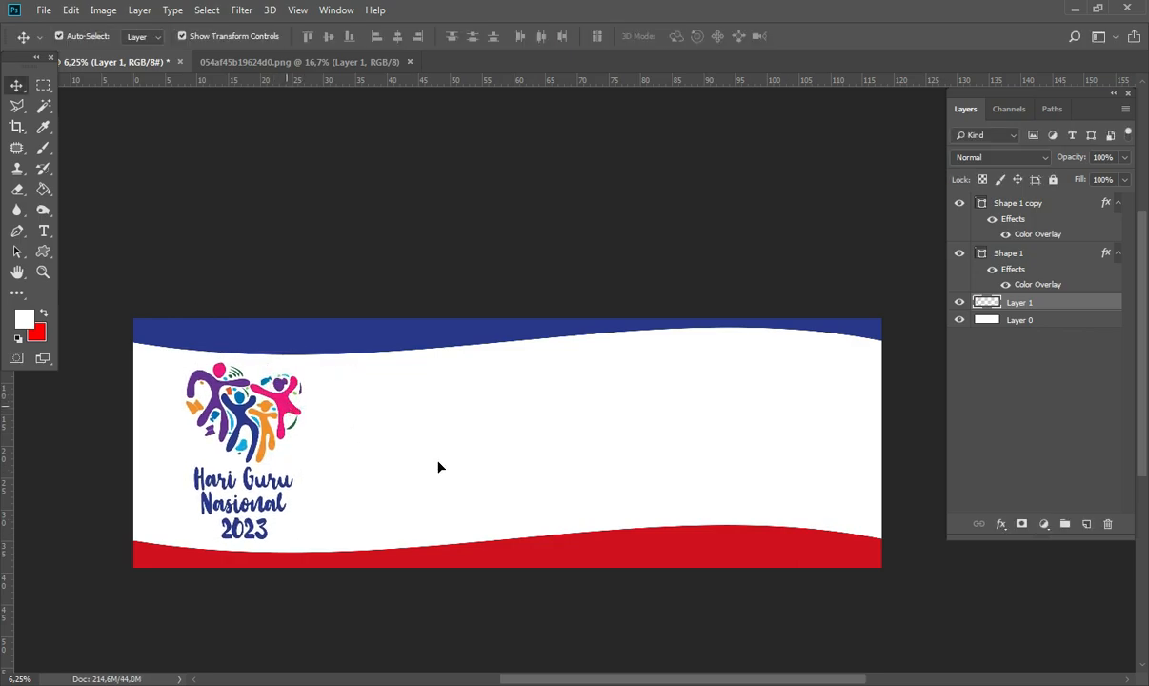
{"action": "left_click", "coordinate": [522, 620]}
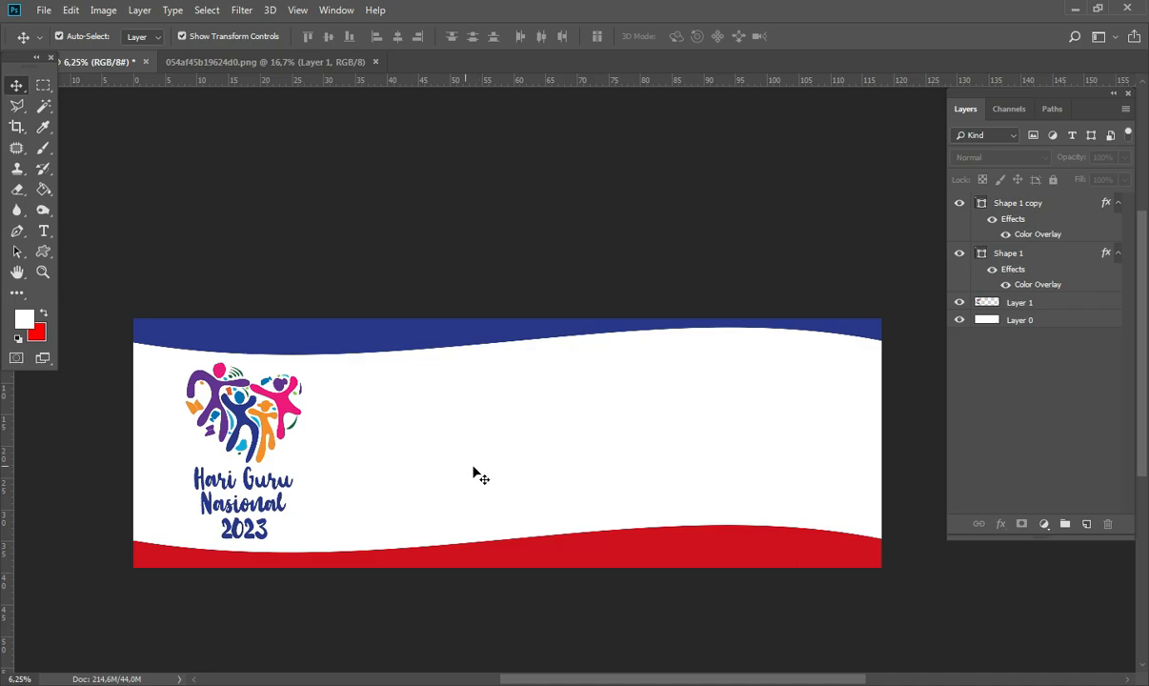
- Open the portrait image 1 and place the figure on the right part of the banner
{"action": "left_click", "coordinate": [44, 10]}
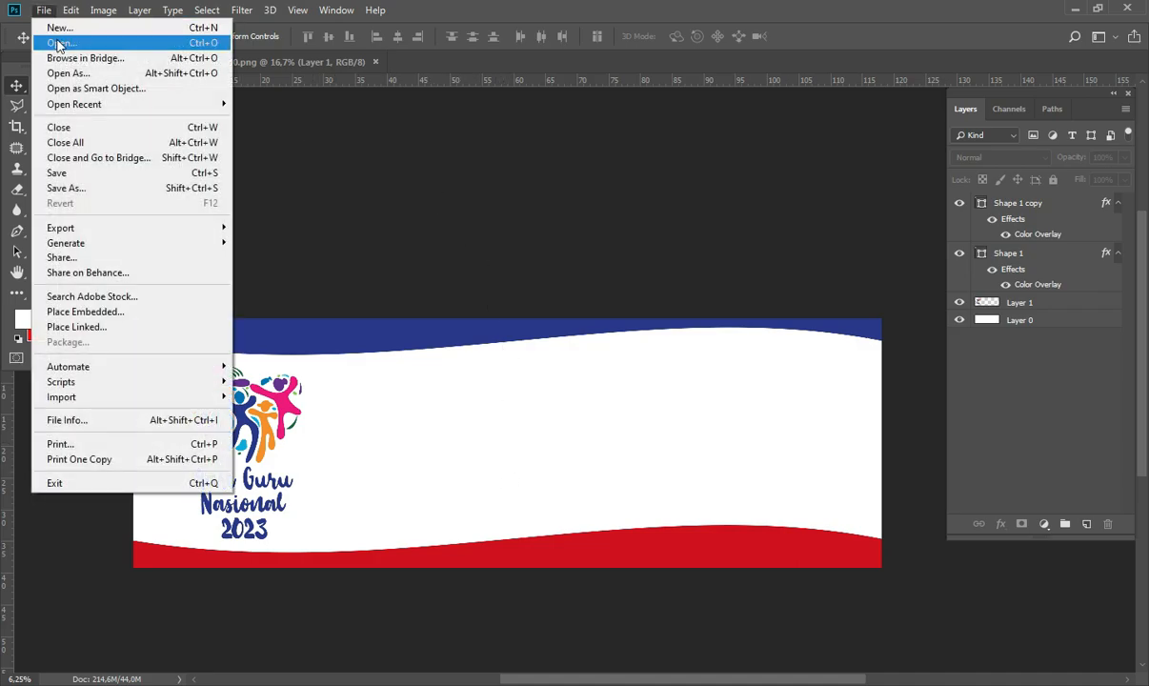
{"action": "left_click", "coordinate": [57, 40]}
{"action": "double_click", "coordinate": [246, 153]}
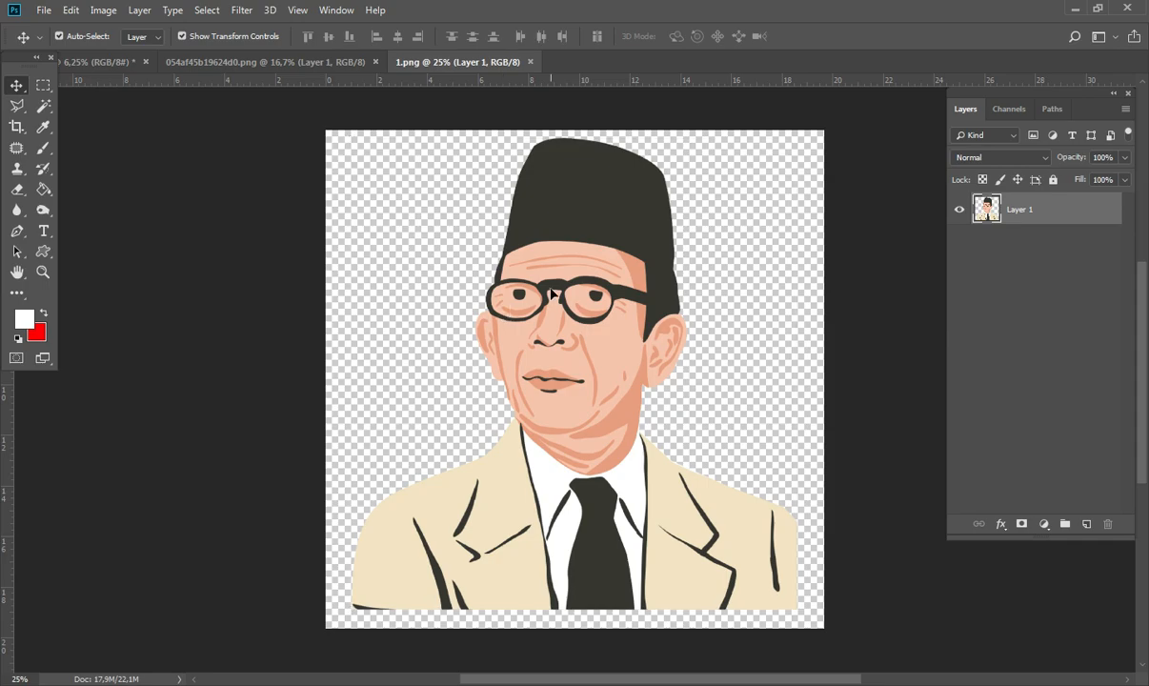
{"action": "left_click_drag", "start_coordinate": [550, 293], "coordinate": [363, 176]}
{"action": "left_click_drag", "start_coordinate": [740, 430], "coordinate": [796, 438]}
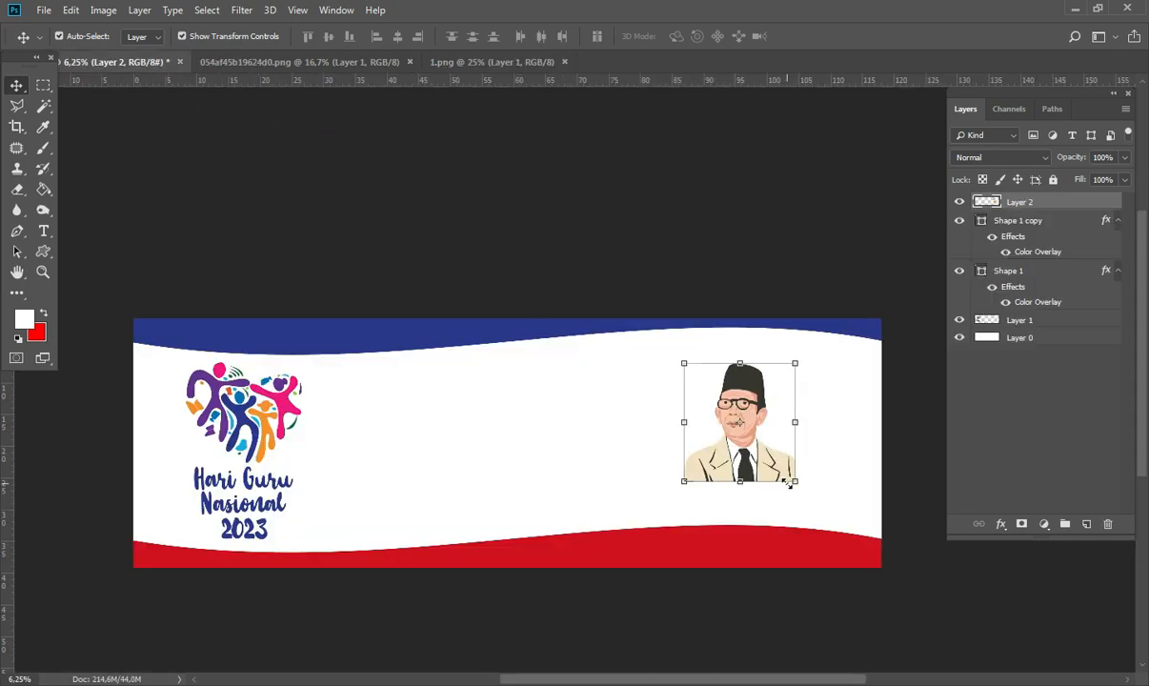
- Enlarge the portrait toward the banner's lower right corner and move its layer below both wave shapes
{"action": "left_click_drag", "start_coordinate": [794, 481], "coordinate": [855, 520]}
{"action": "key", "text": "Return"}
{"action": "key", "text": "ctrl+bracketleft"}
{"action": "key", "text": "ctrl+bracketleft"}
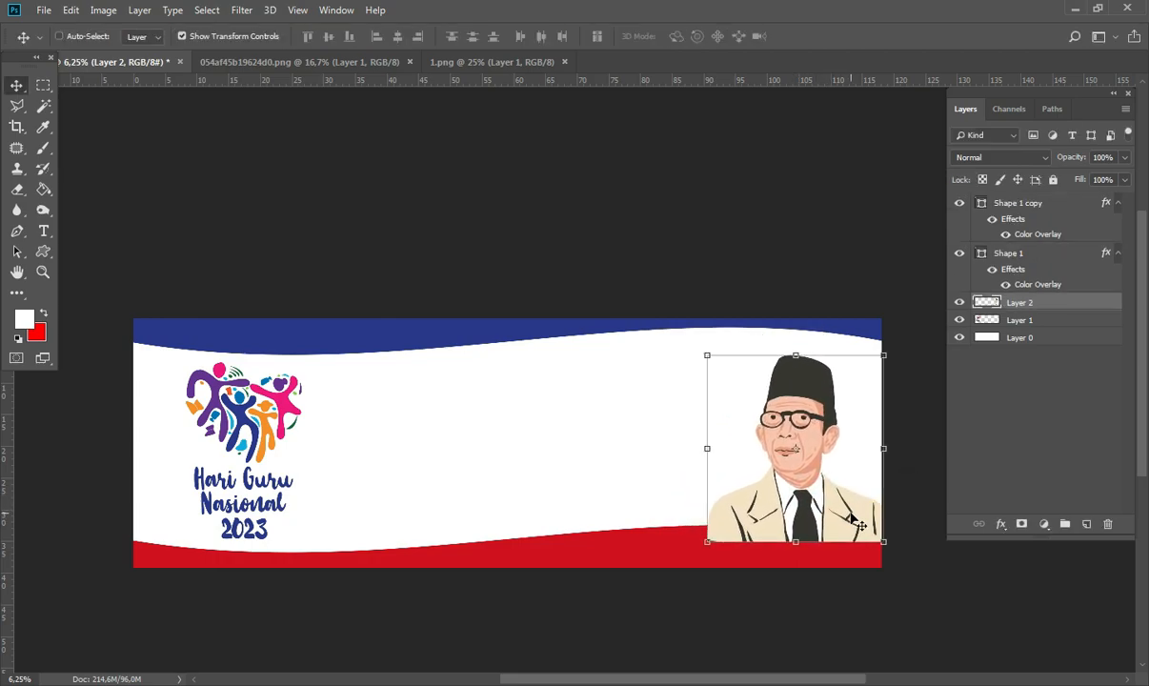
- Scale the portrait up from its upper left corner by about 109% so the cap nearly reaches the blue wave
{"action": "left_click", "coordinate": [710, 356]}
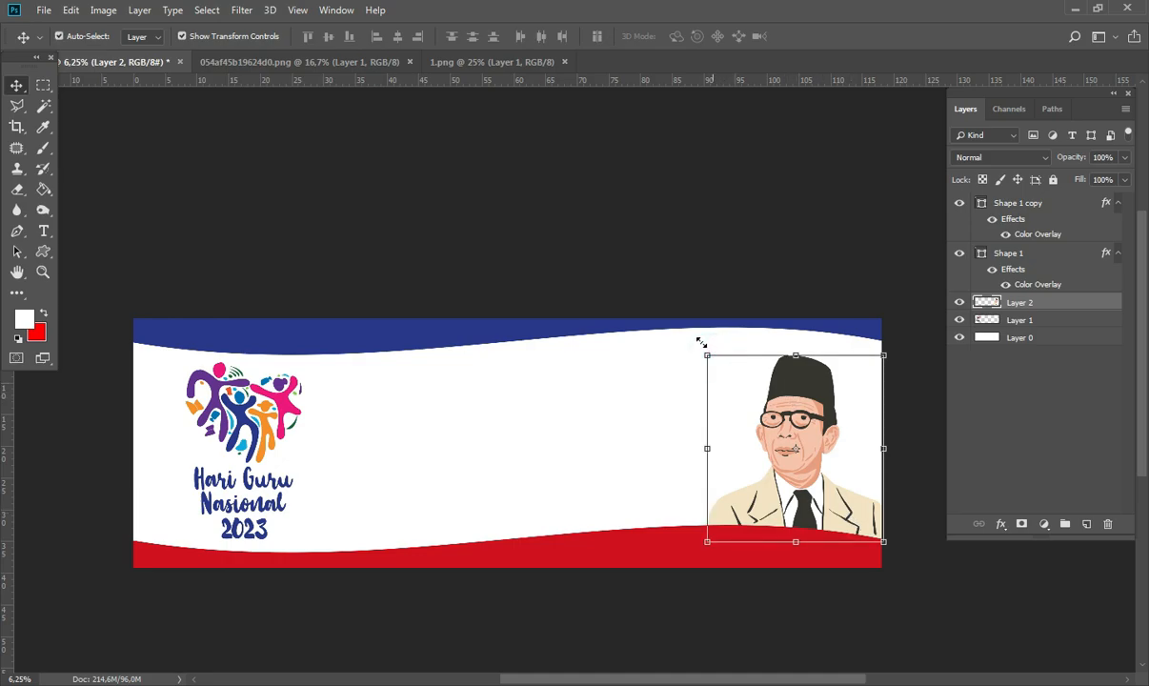
{"action": "left_click", "coordinate": [700, 341]}
{"action": "left_click_drag", "start_coordinate": [696, 340], "coordinate": [696, 341]}
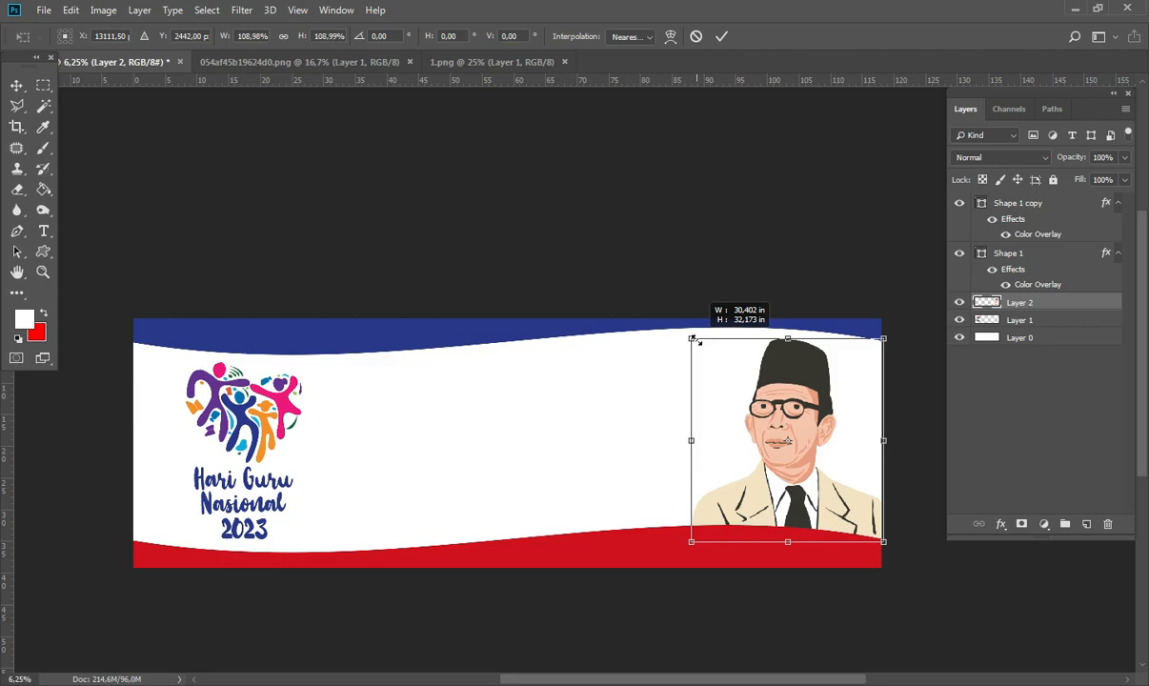
{"action": "key", "text": "Return"}
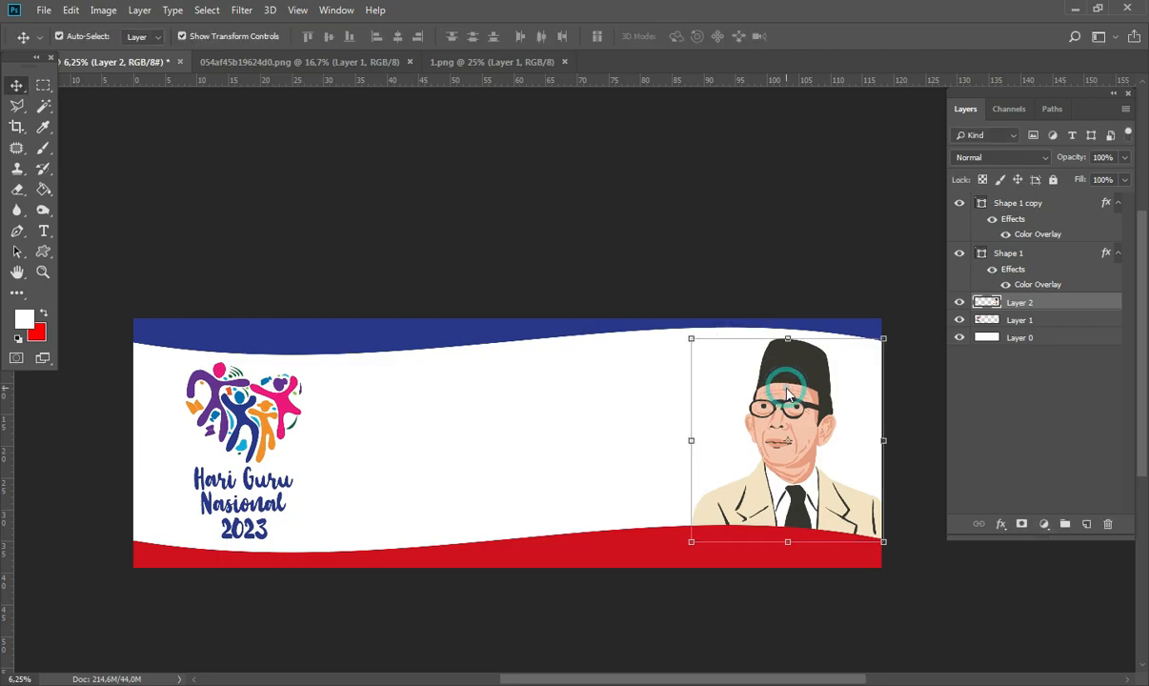
{"action": "left_click", "coordinate": [834, 614]}
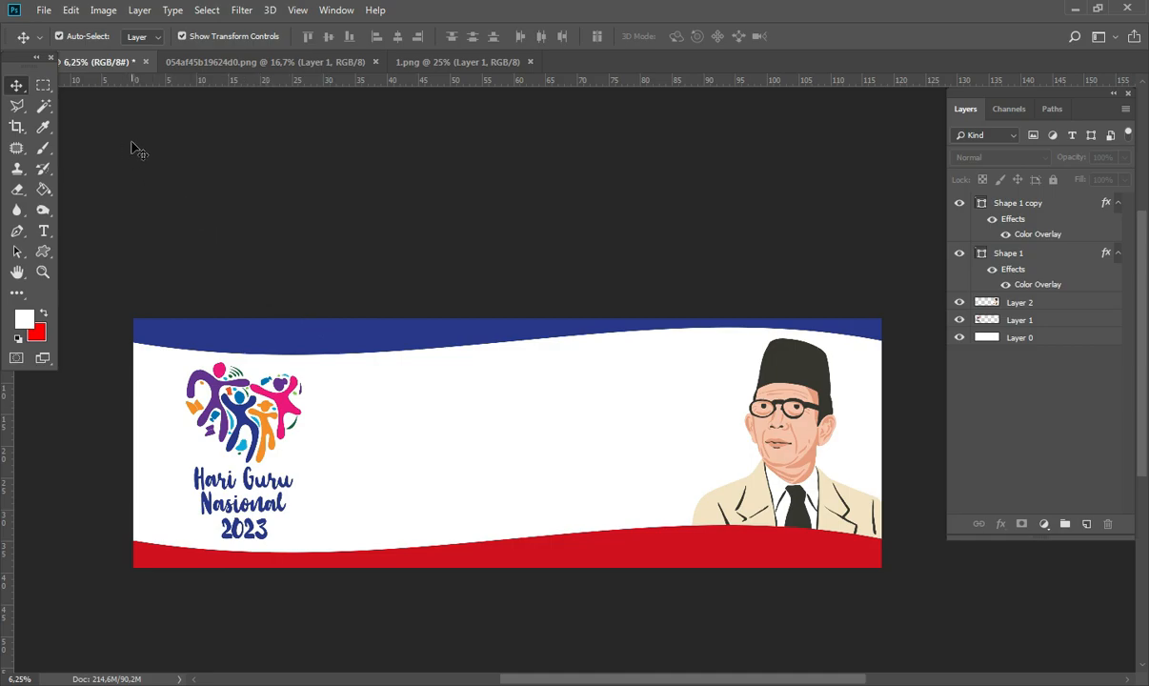
- Copy the line "Selamat Memperingati" from the Word document and paste it as a text layer between the logo and portrait
{"action": "left_click", "coordinate": [45, 229]}
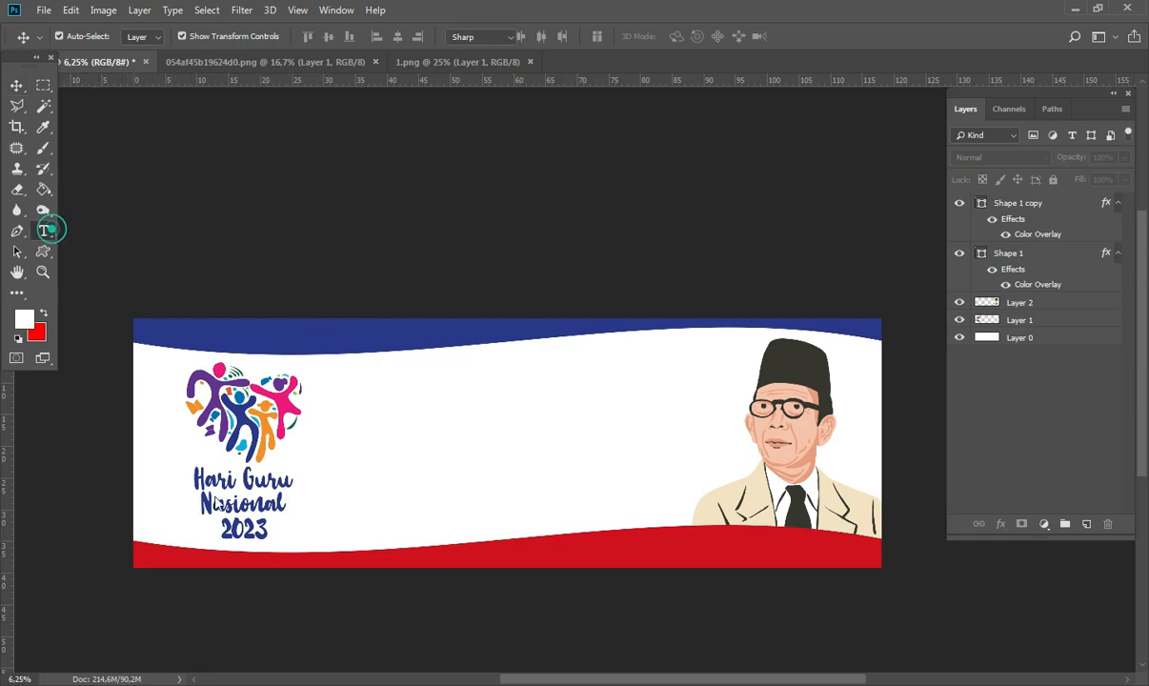
{"action": "key", "text": "alt+Tab"}
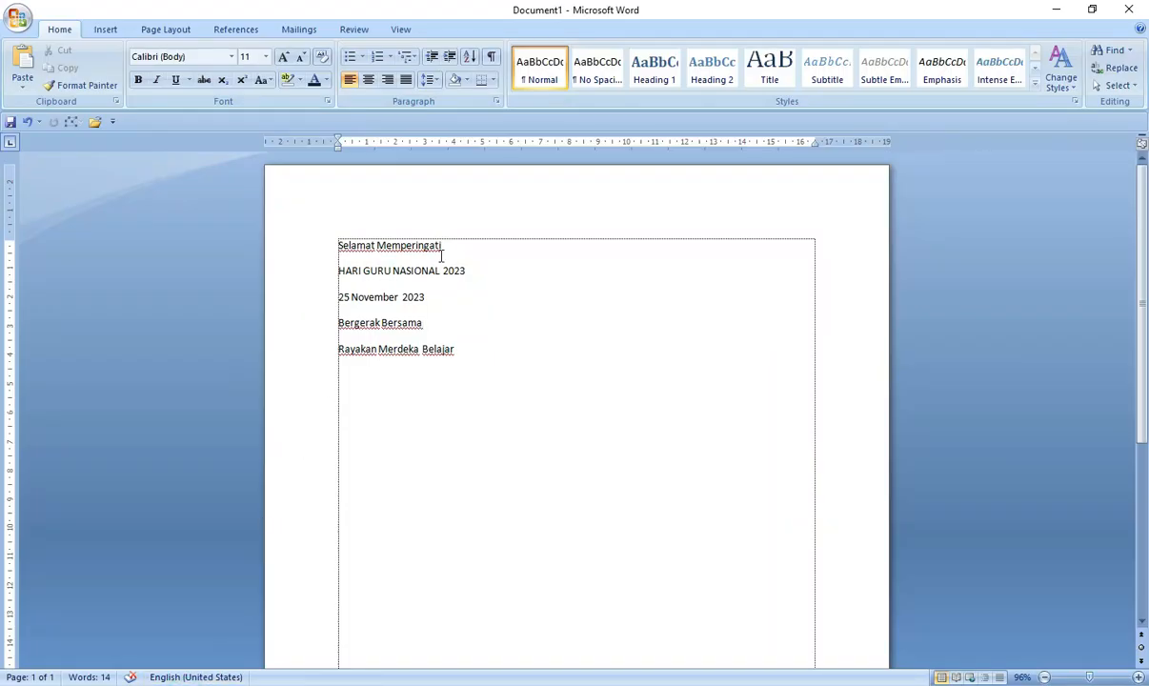
{"action": "left_click_drag", "start_coordinate": [443, 246], "coordinate": [339, 245]}
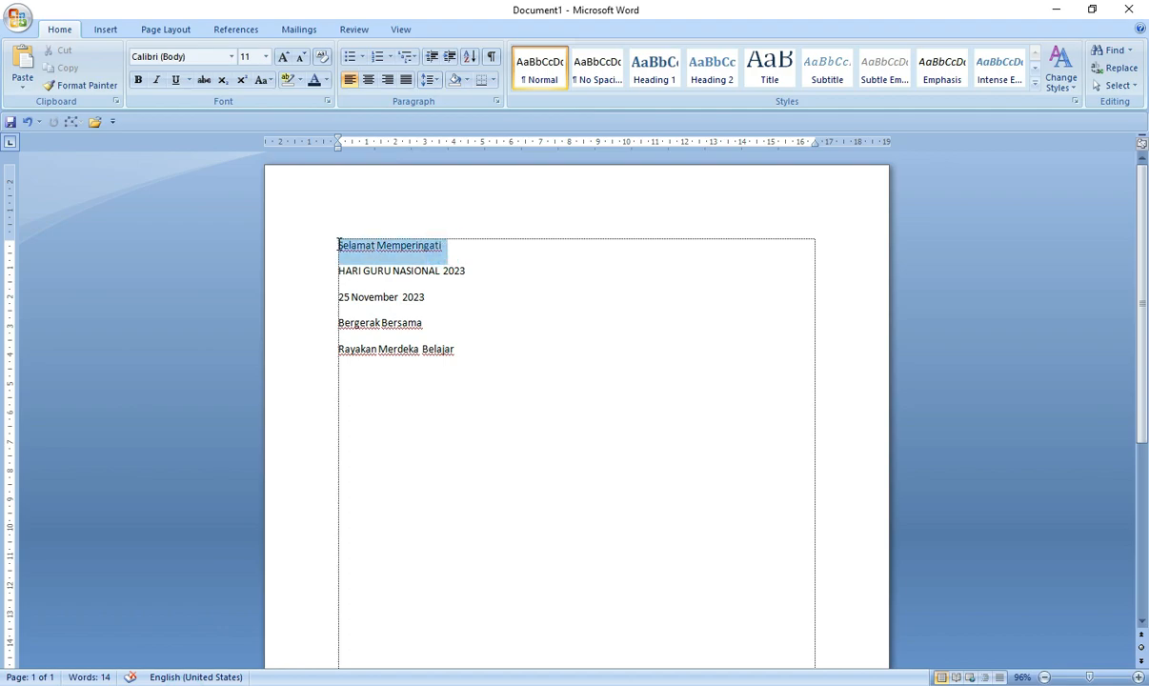
{"action": "right_click", "coordinate": [386, 257]}
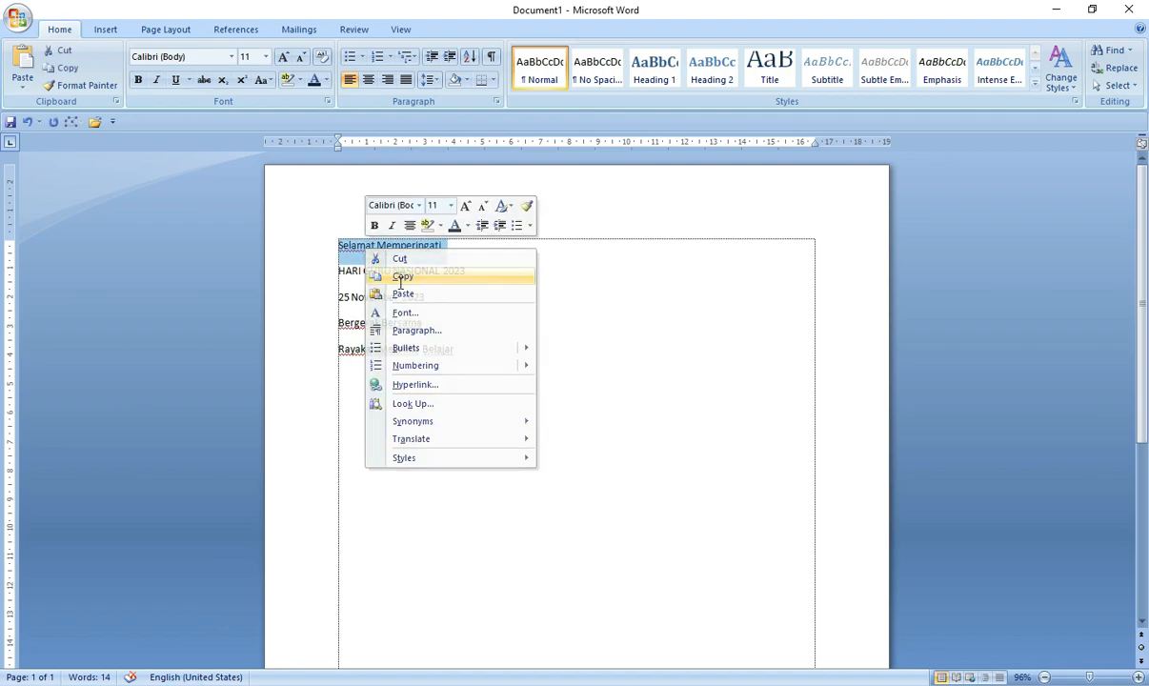
{"action": "left_click", "coordinate": [398, 273]}
{"action": "key", "text": "alt+Tab"}
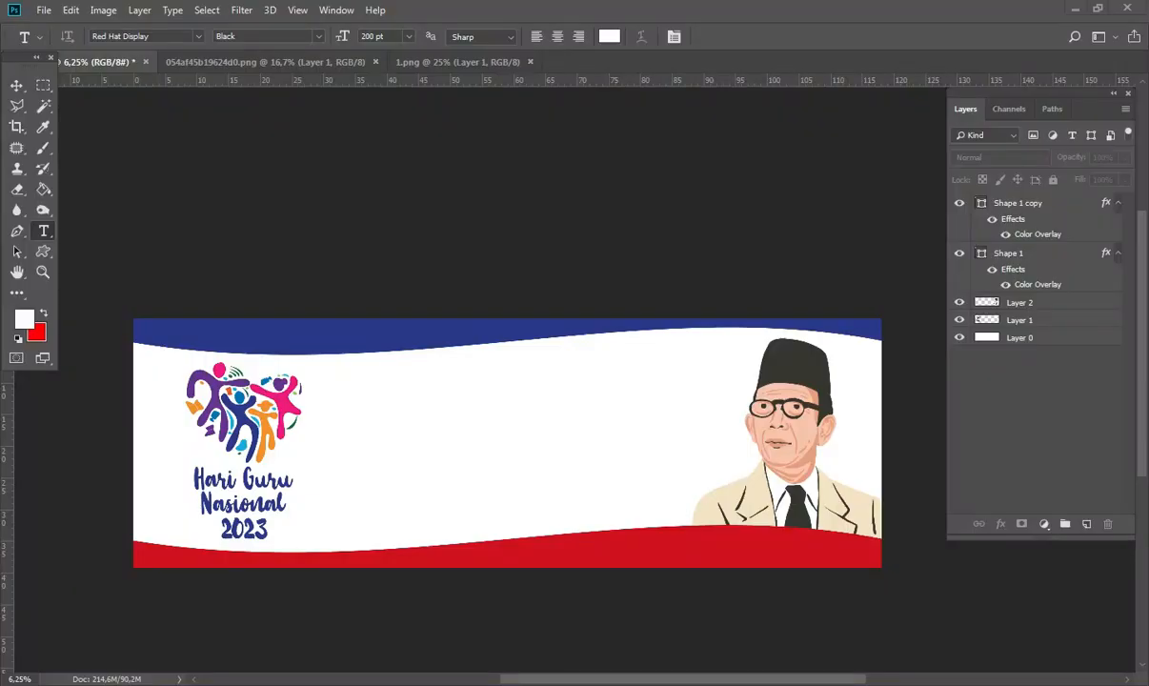
{"action": "left_click", "coordinate": [408, 386]}
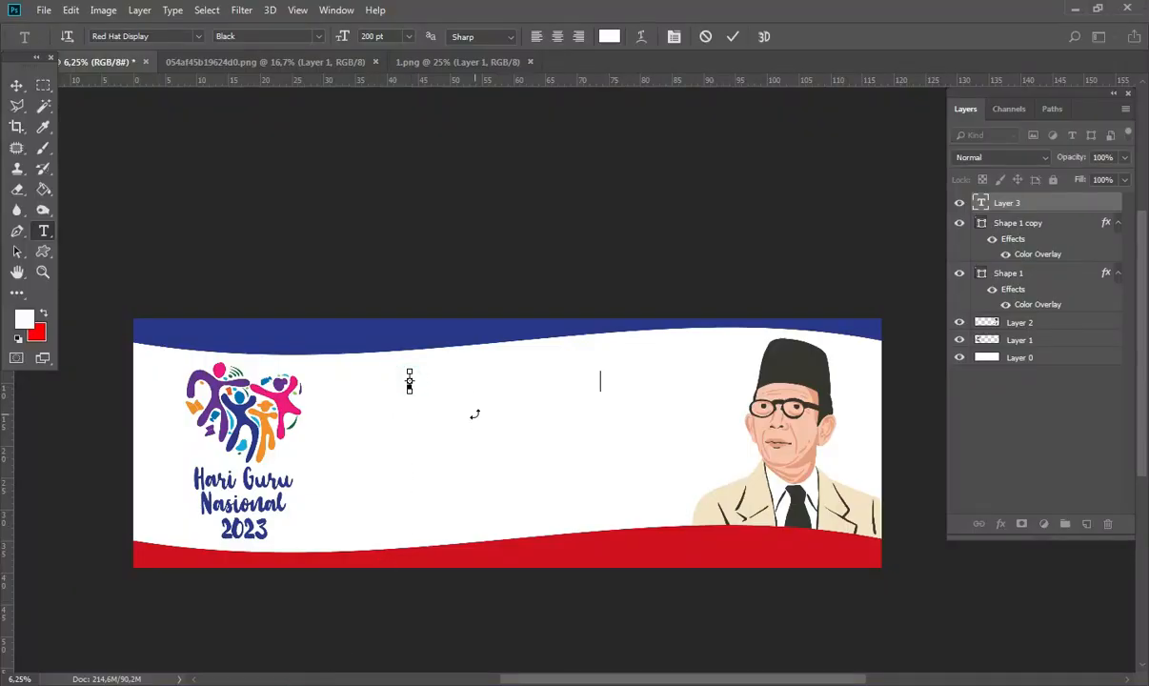
{"action": "left_click", "coordinate": [16, 84]}
- Give the "Selamat Memperingati" text a near-black #030409 color overlay and shift the text toward the logo
{"action": "left_click", "coordinate": [1000, 524]}
{"action": "left_click", "coordinate": [1026, 466]}
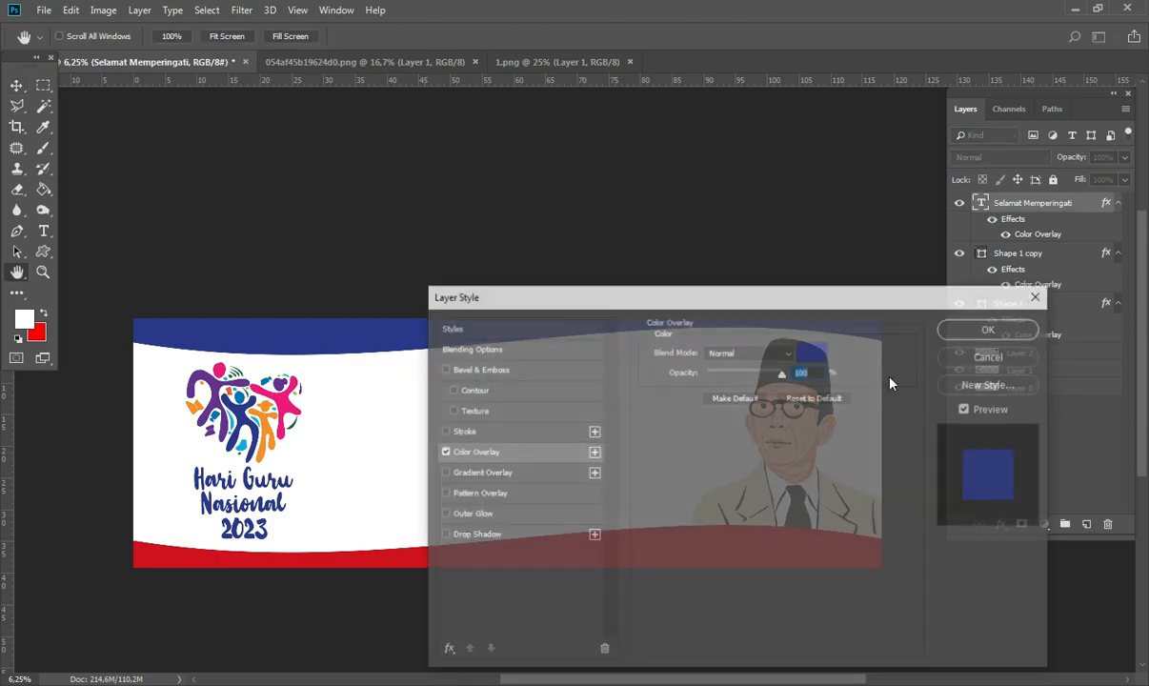
{"action": "left_click", "coordinate": [814, 352]}
{"action": "left_click", "coordinate": [837, 601]}
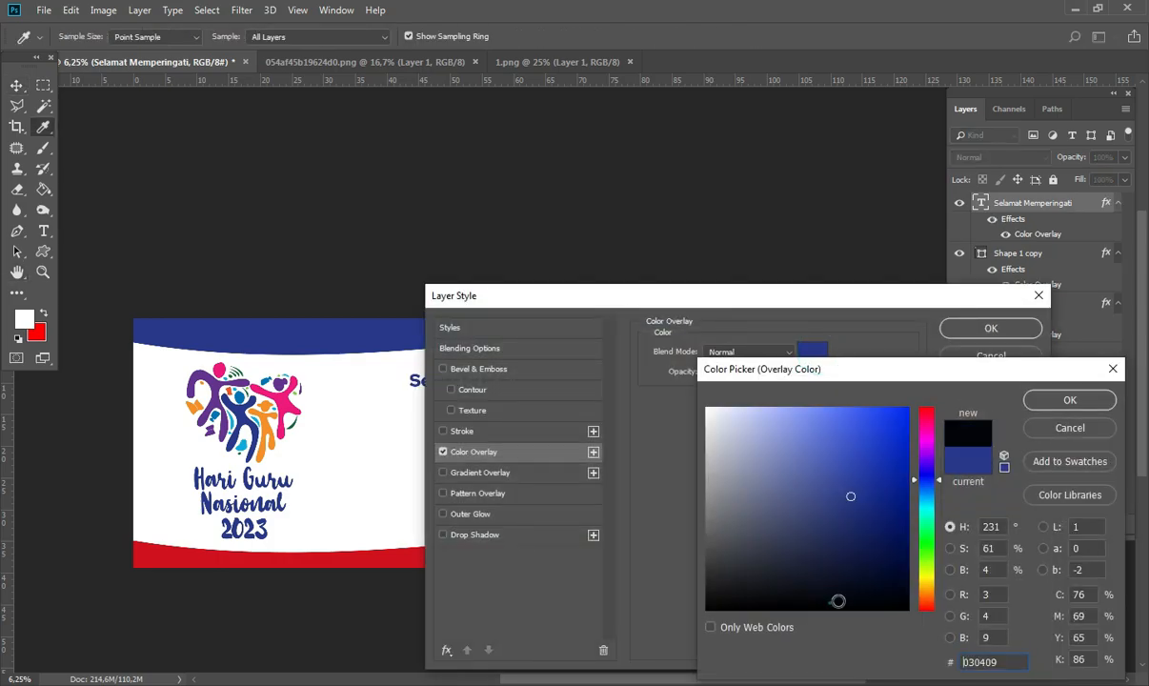
{"action": "left_click", "coordinate": [1070, 400]}
{"action": "left_click", "coordinate": [990, 327]}
{"action": "left_click_drag", "start_coordinate": [557, 381], "coordinate": [512, 381]}
{"action": "left_click", "coordinate": [637, 239]}
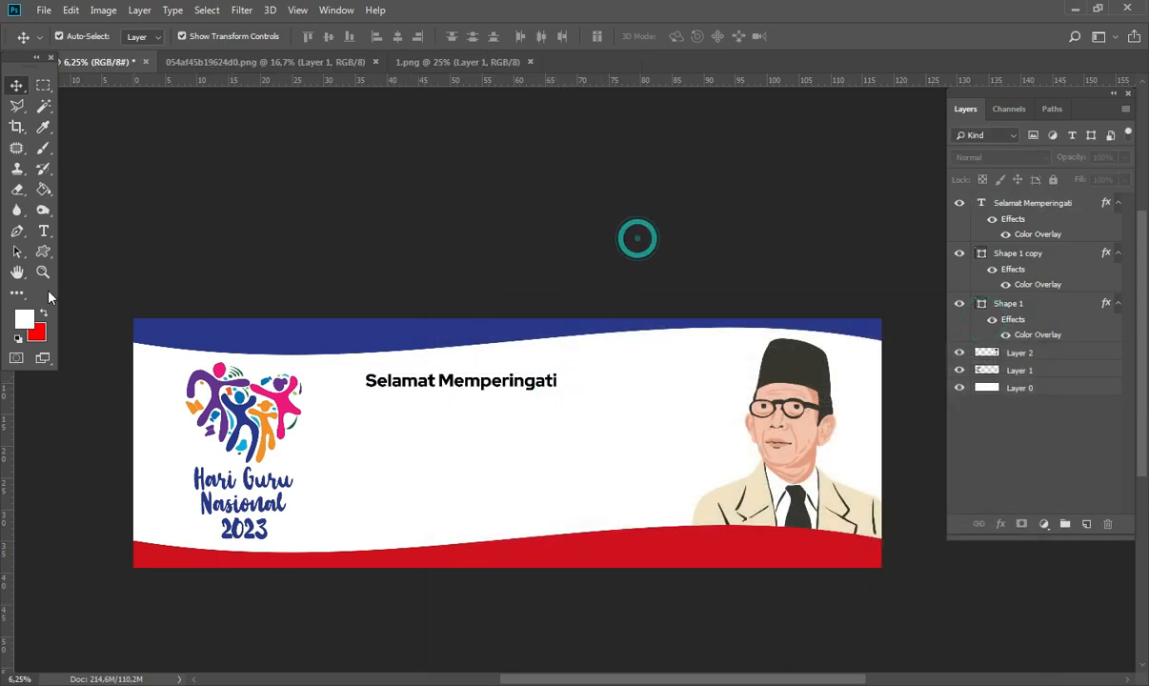
- Draw a rounded rectangle about 6685 x 1207 px beneath the "Selamat Memperingati" line, with all corner radii set to 300 px
{"action": "left_click", "coordinate": [44, 253]}
{"action": "left_click", "coordinate": [103, 269]}
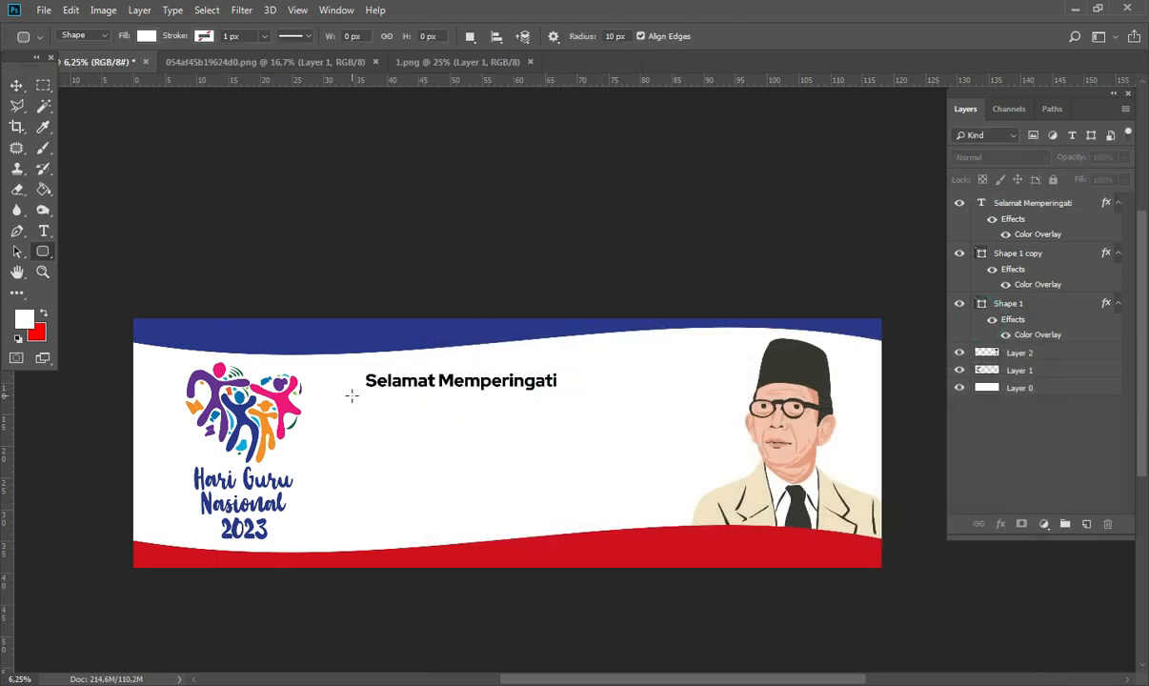
{"action": "left_click_drag", "start_coordinate": [367, 395], "coordinate": [700, 456]}
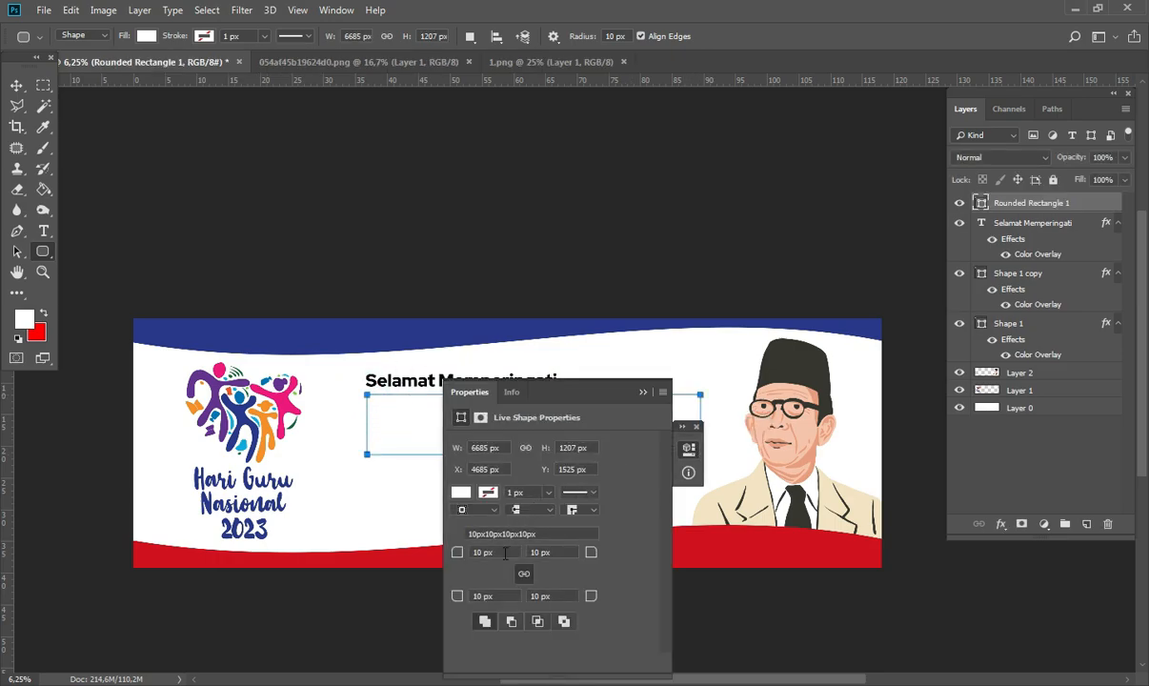
{"action": "type", "text": "300"}
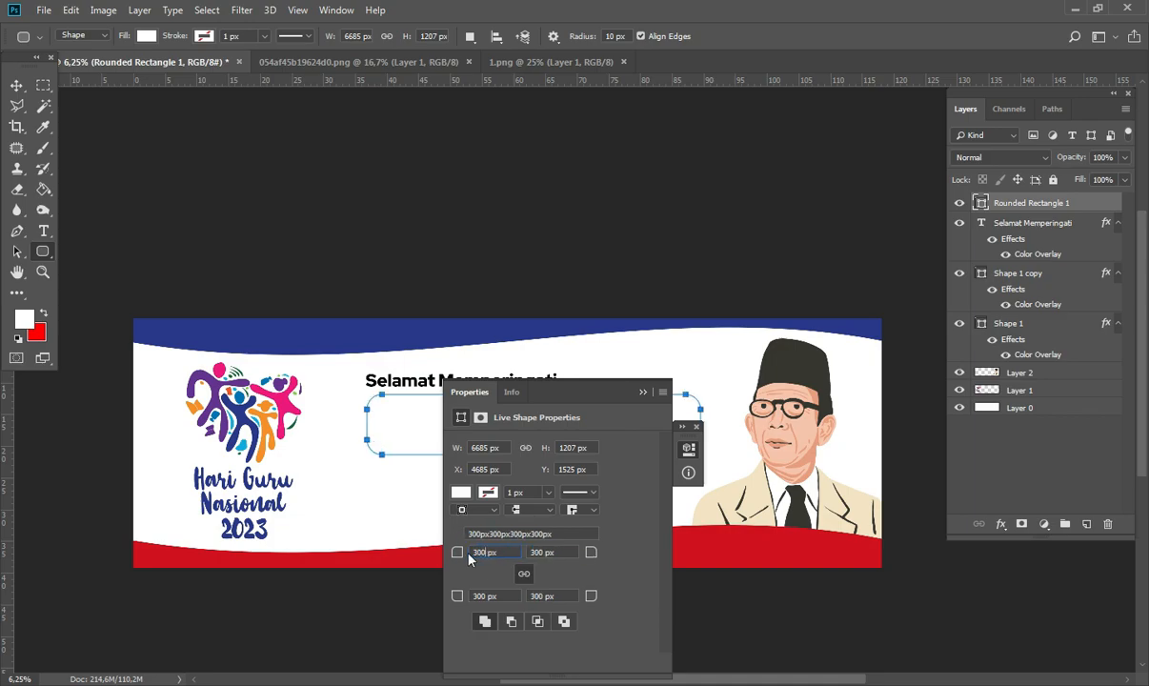
{"action": "left_click", "coordinate": [643, 393]}
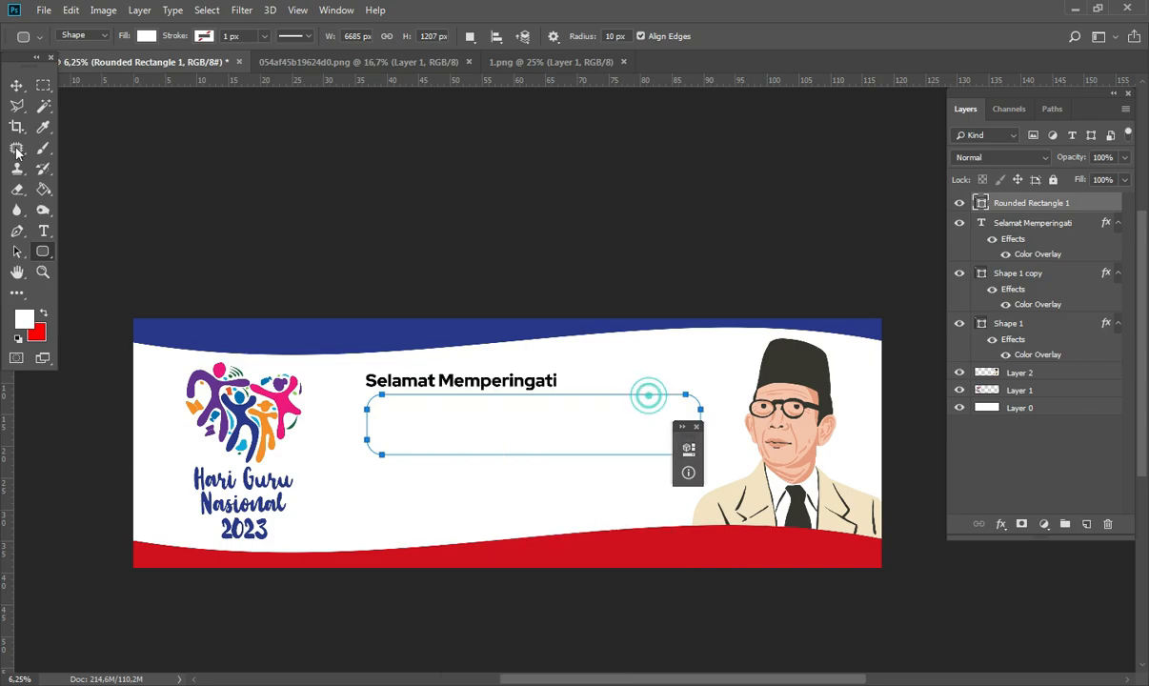
- Color the rounded rectangle with a red overlay matching the lower wave and shift it slightly toward the logo
{"action": "key", "text": "v"}
{"action": "left_click", "coordinate": [999, 524]}
{"action": "left_click", "coordinate": [995, 402]}
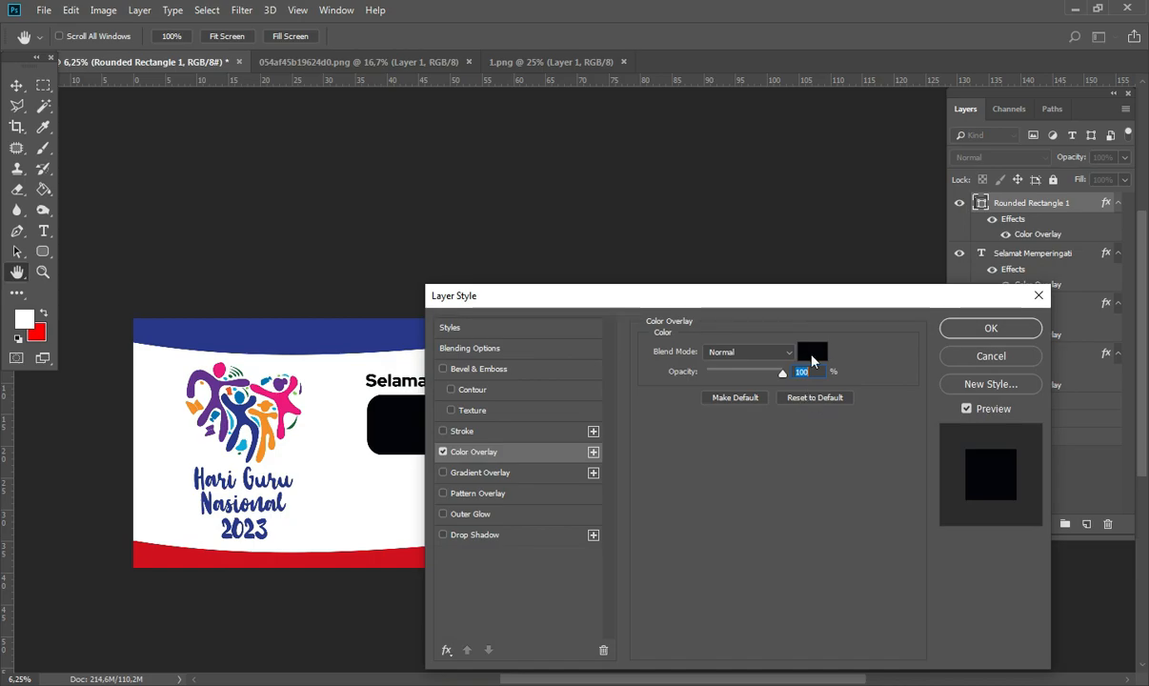
{"action": "left_click", "coordinate": [812, 353]}
{"action": "key", "text": "ctrl+v"}
{"action": "left_click", "coordinate": [998, 329]}
{"action": "left_click_drag", "start_coordinate": [594, 440], "coordinate": [584, 443]}
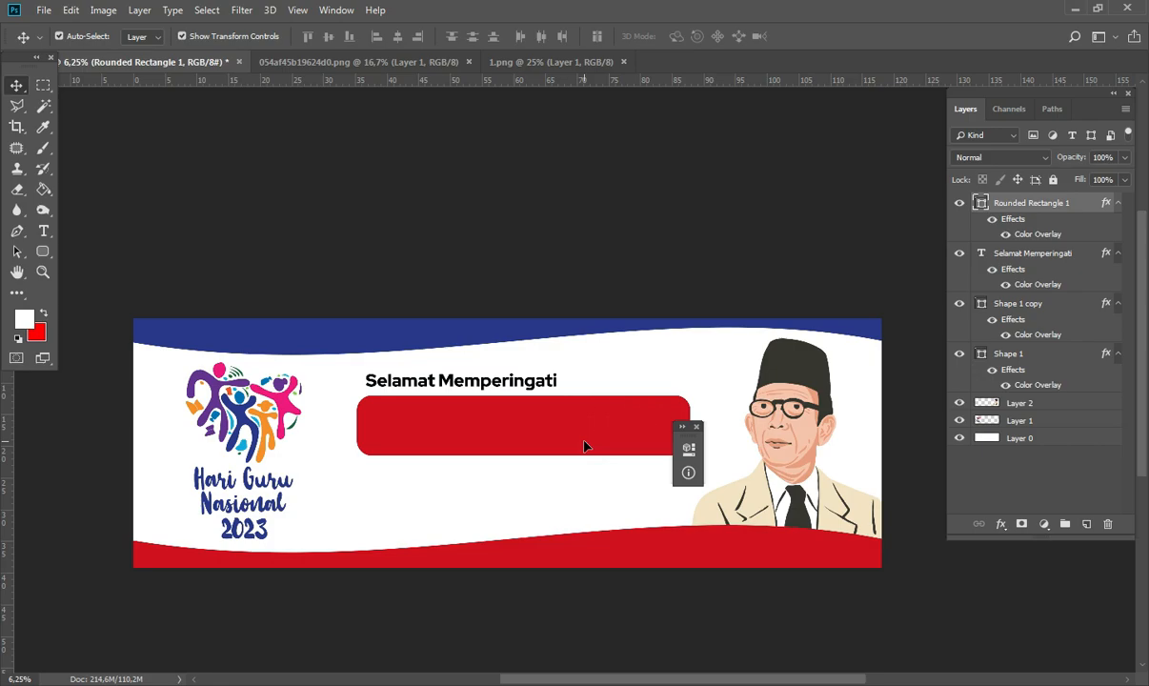
{"action": "left_click", "coordinate": [696, 425]}
- Duplicate the "Selamat Memperingati" text and place the copy on the red rounded rectangle
{"action": "left_click", "coordinate": [43, 230]}
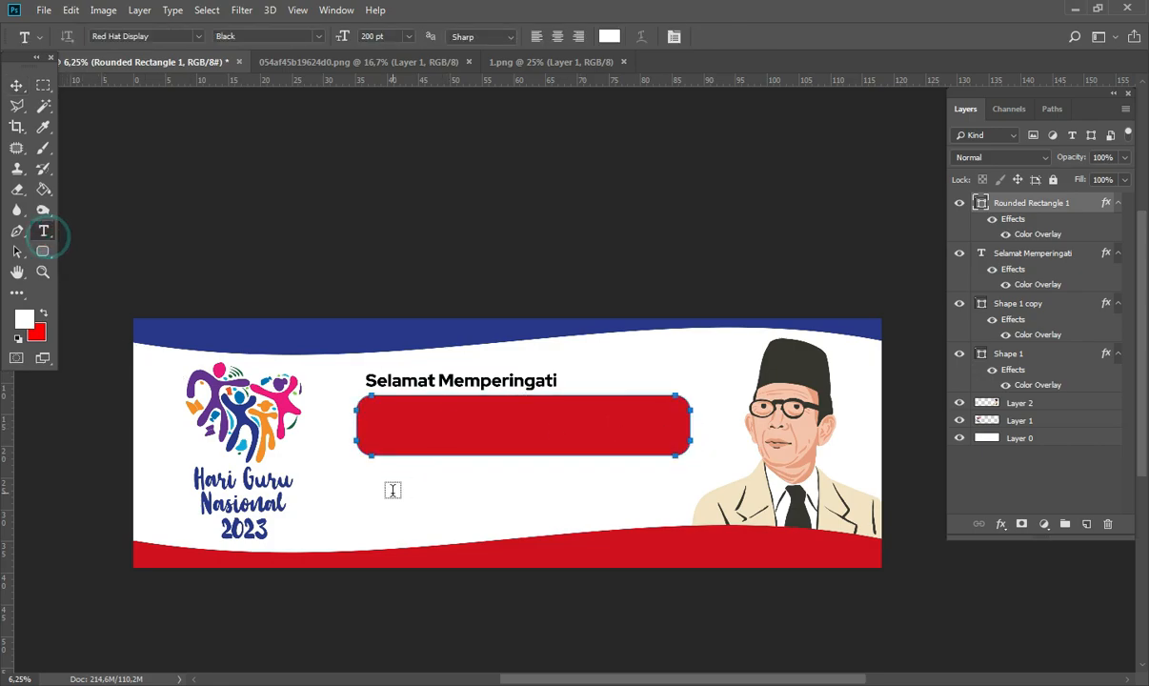
{"action": "left_click", "coordinate": [16, 85]}
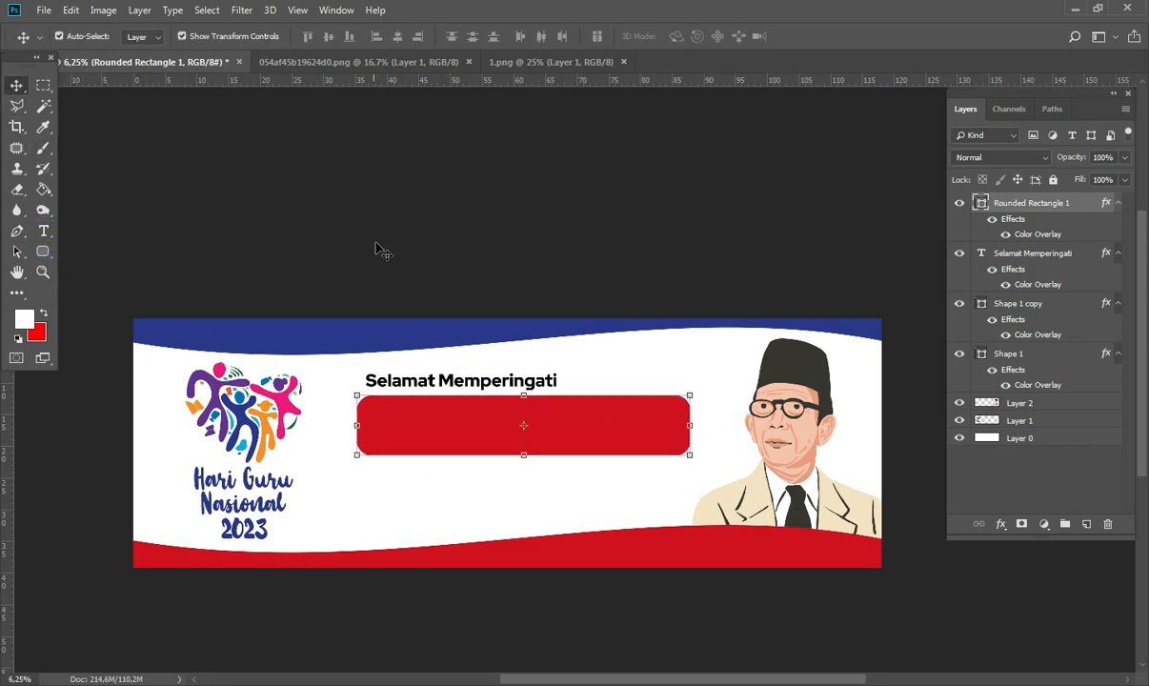
{"action": "left_click", "coordinate": [466, 379]}
{"action": "key", "text": "ctrl+j"}
{"action": "left_click_drag", "start_coordinate": [481, 383], "coordinate": [493, 433]}
{"action": "key", "text": "ctrl+]"}
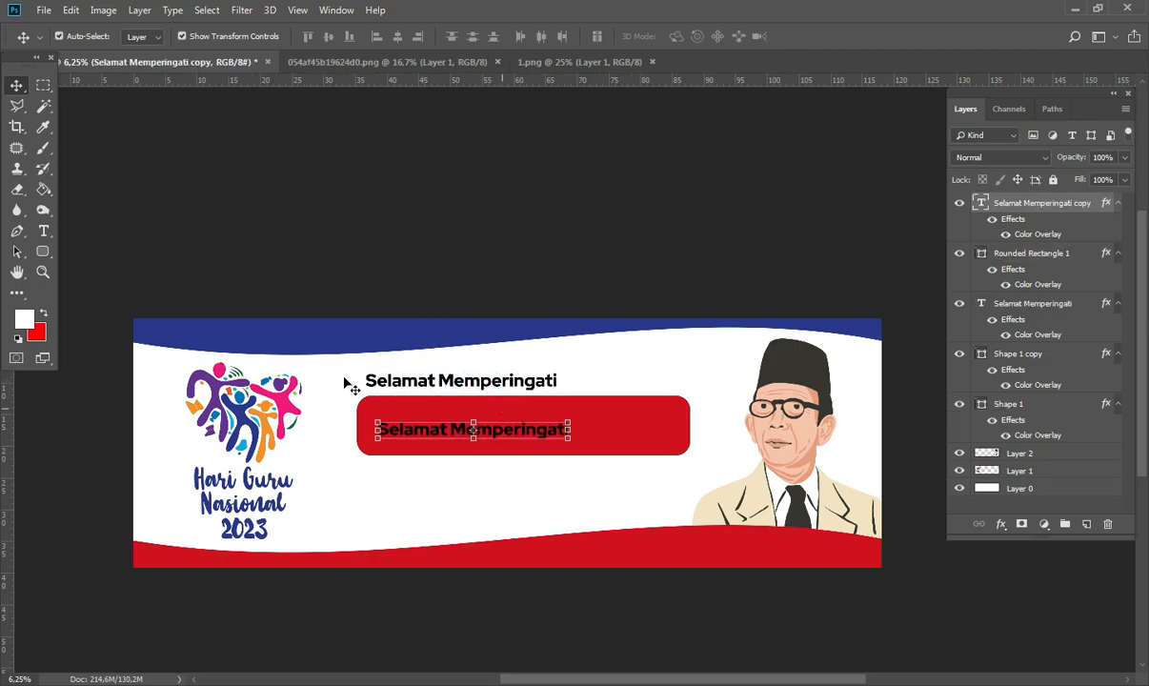
- Replace the wording of the text copy on the red rectangle with "HARI GURU"
{"action": "left_click", "coordinate": [43, 231]}
{"action": "left_click", "coordinate": [379, 429]}
{"action": "left_click_drag", "start_coordinate": [570, 429], "coordinate": [388, 429]}
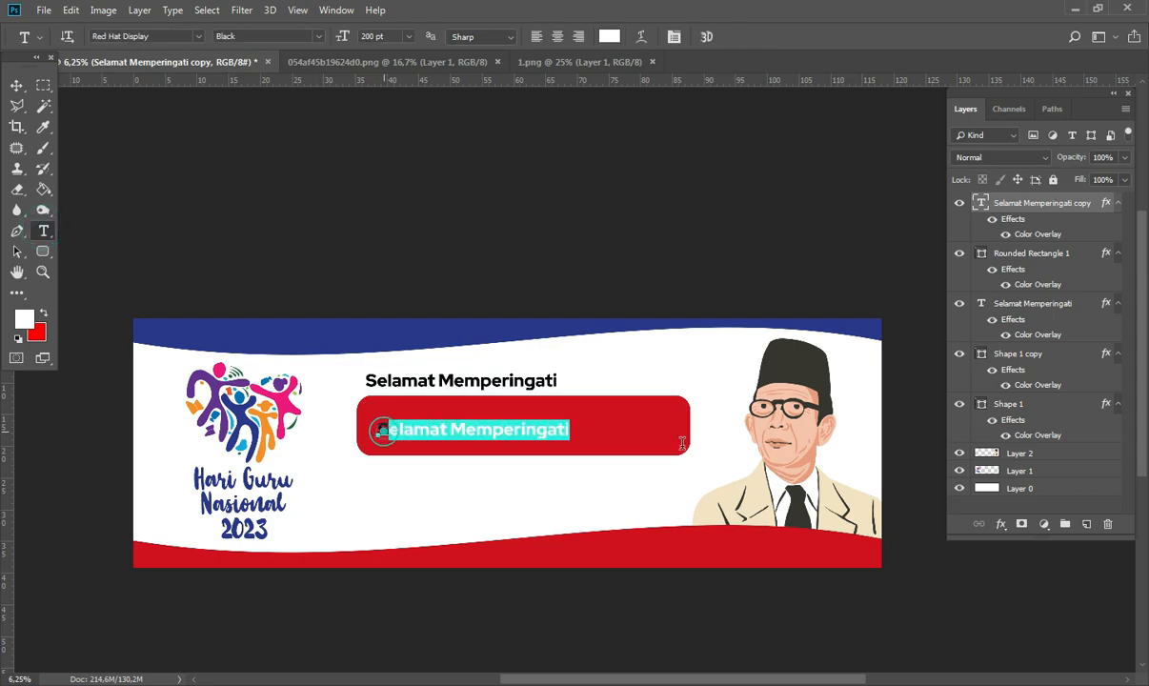
{"action": "key", "text": "BackSpace"}
{"action": "key", "text": "BackSpace"}
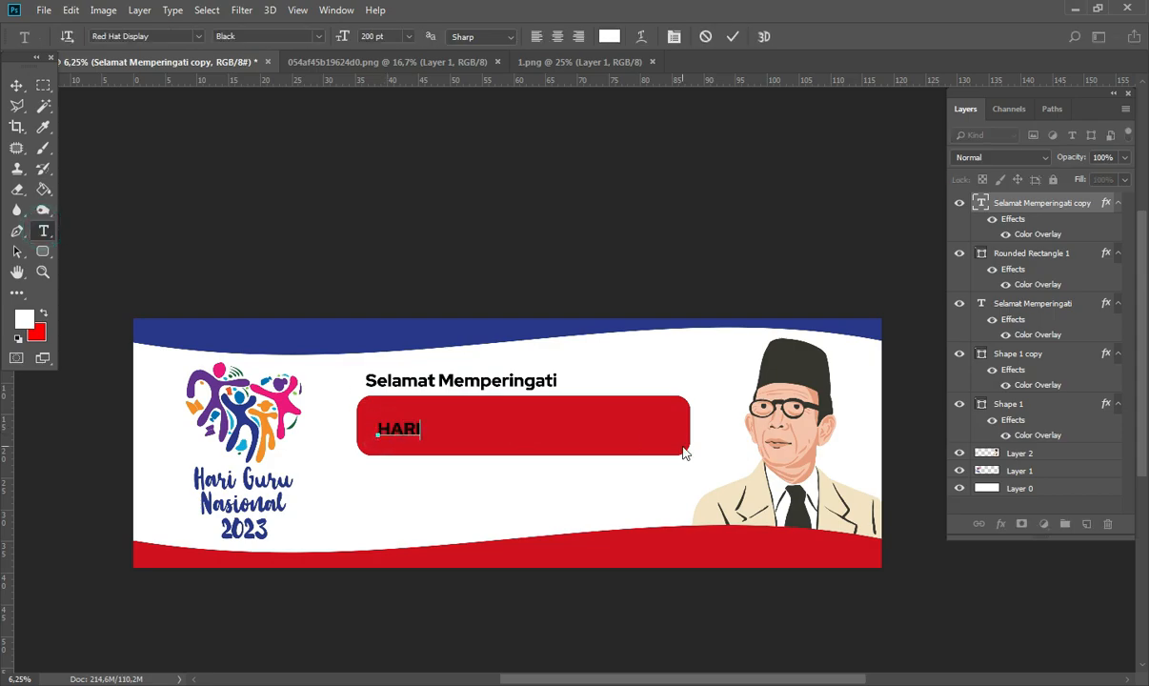
{"action": "type", "text": "HARI GURU"}
{"action": "left_click", "coordinate": [16, 86]}
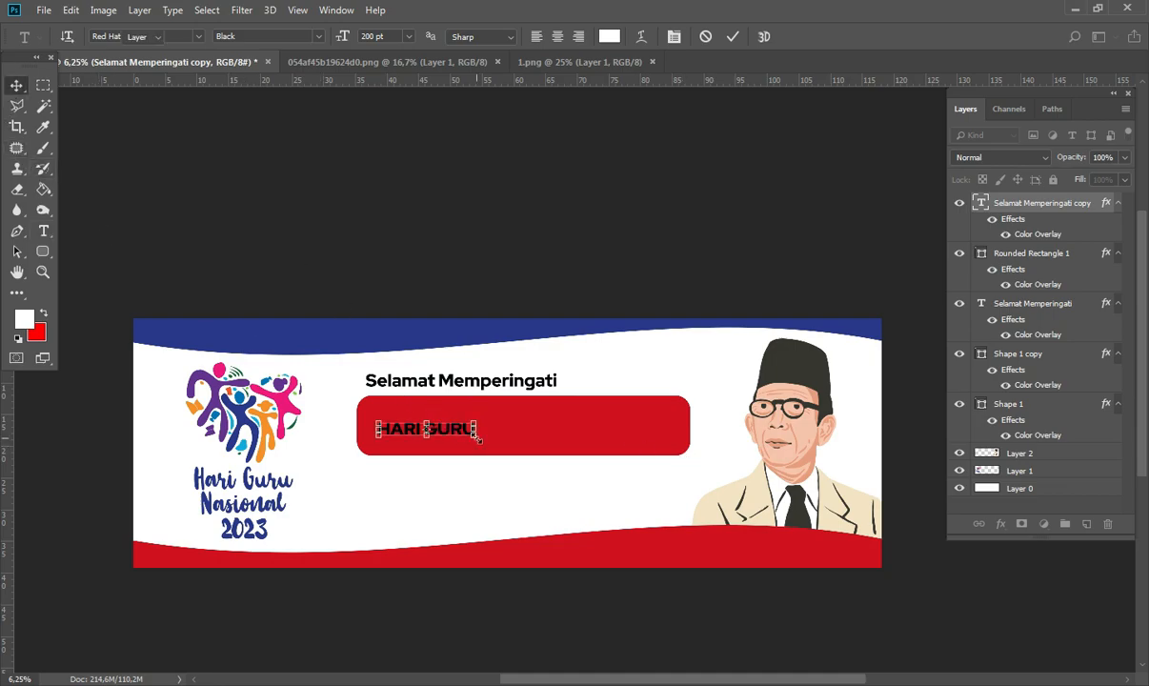
- Scale the "HARI GURU" text to about 306%, center it on the red rectangle, and enlarge it by about 105% to fill it
{"action": "left_click_drag", "start_coordinate": [476, 438], "coordinate": [571, 488]}
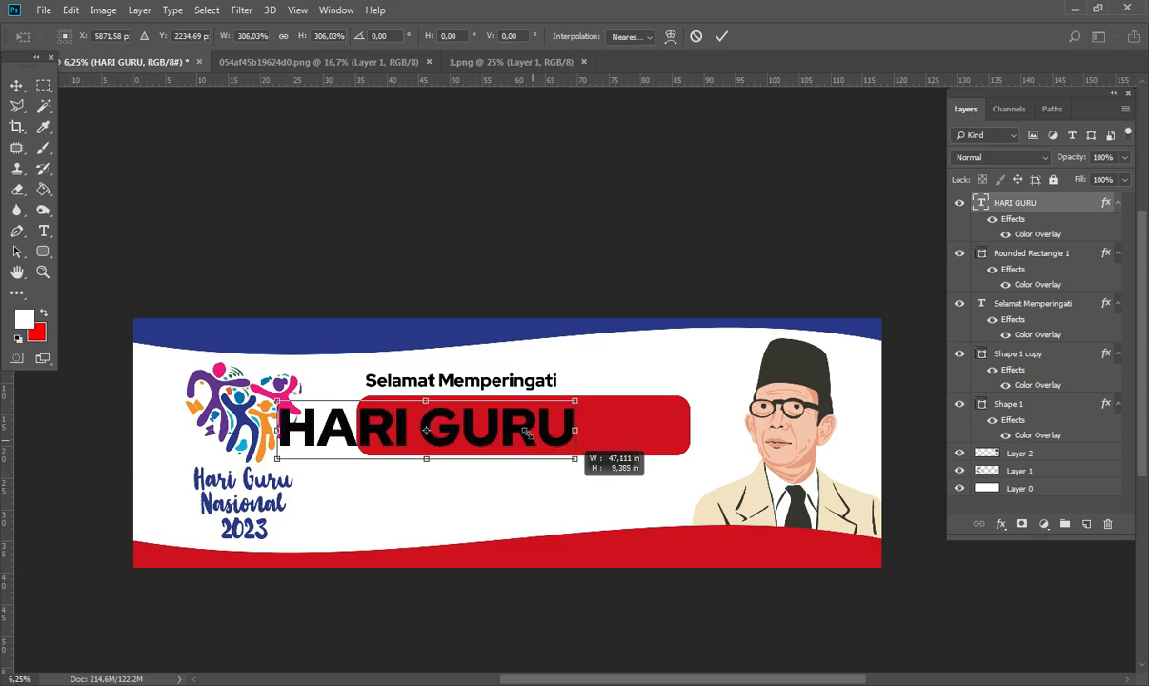
{"action": "key", "text": "Return"}
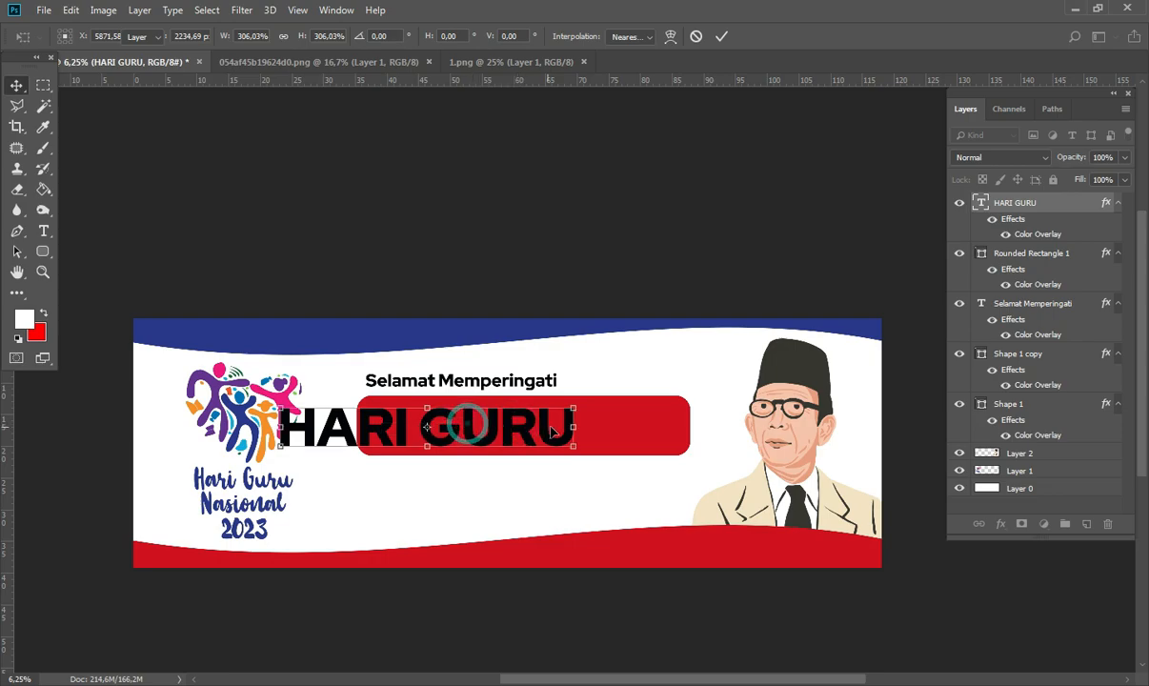
{"action": "left_click_drag", "start_coordinate": [455, 427], "coordinate": [543, 426]}
{"action": "mouse_move", "coordinate": [657, 446]}
{"action": "left_mouse_down"}
{"action": "mouse_move", "coordinate": [677, 462]}
{"action": "mouse_move", "coordinate": [643, 434]}
{"action": "left_mouse_up"}
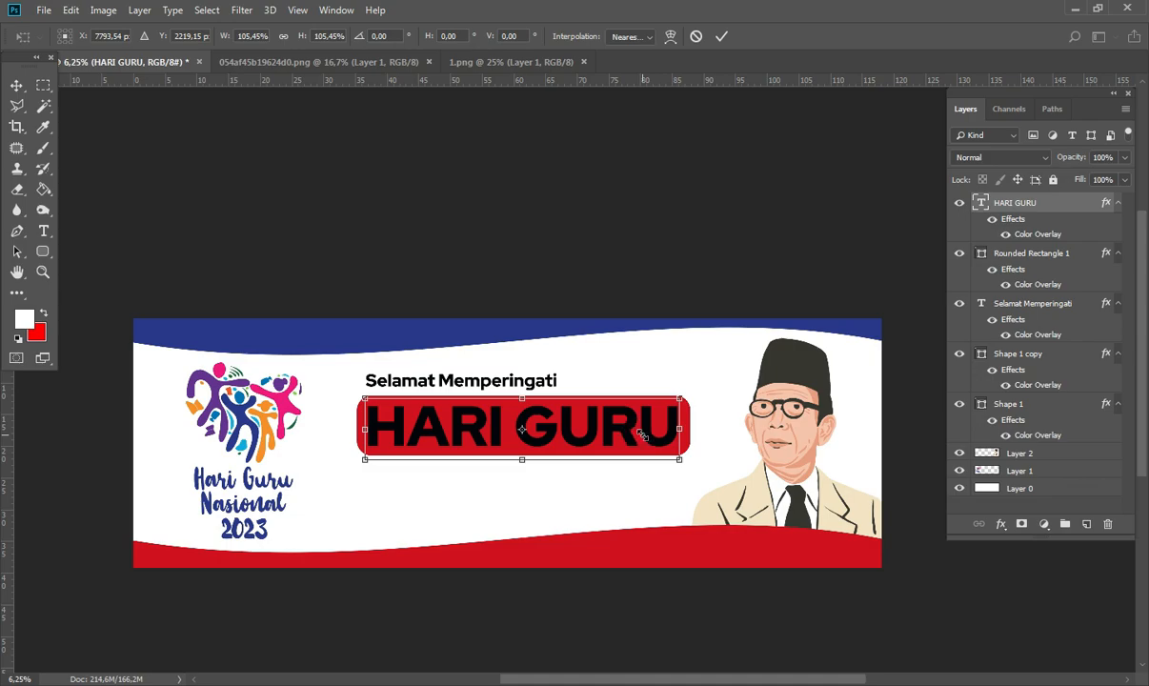
{"action": "key", "text": "Return"}
{"action": "left_click", "coordinate": [708, 250]}
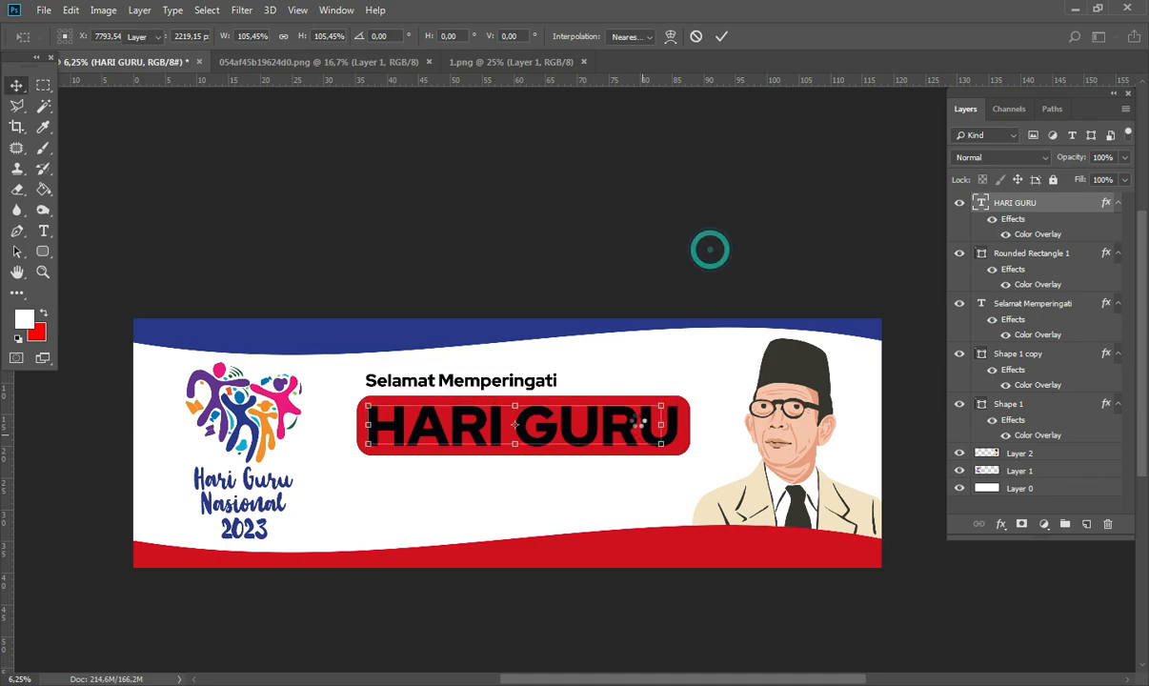
- Change the color overlay of the "HARI GURU" text to near-white #f8f9fd
{"action": "left_click", "coordinate": [664, 431]}
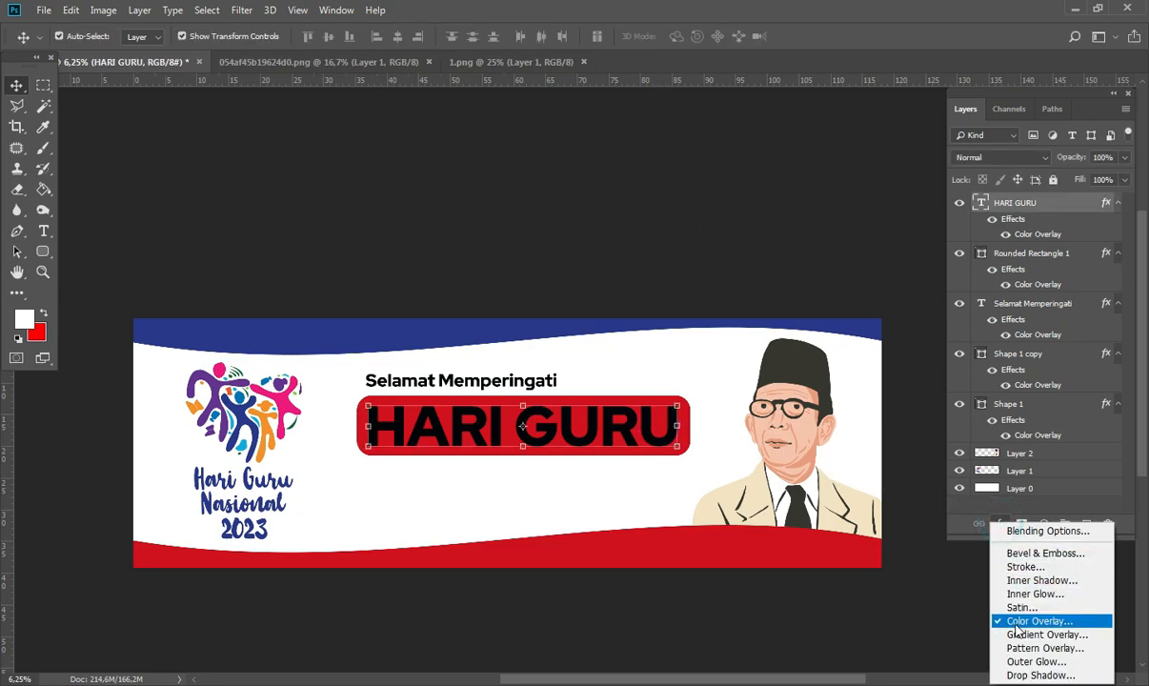
{"action": "left_click", "coordinate": [1014, 618]}
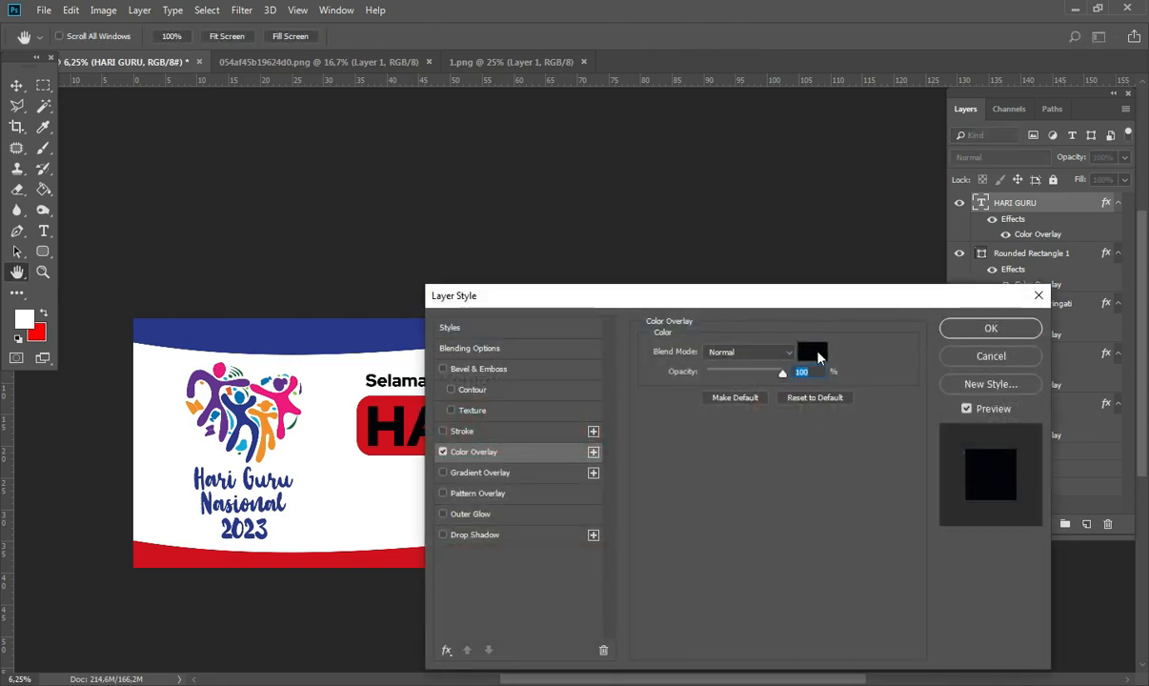
{"action": "left_click", "coordinate": [817, 357]}
{"action": "left_click", "coordinate": [710, 409]}
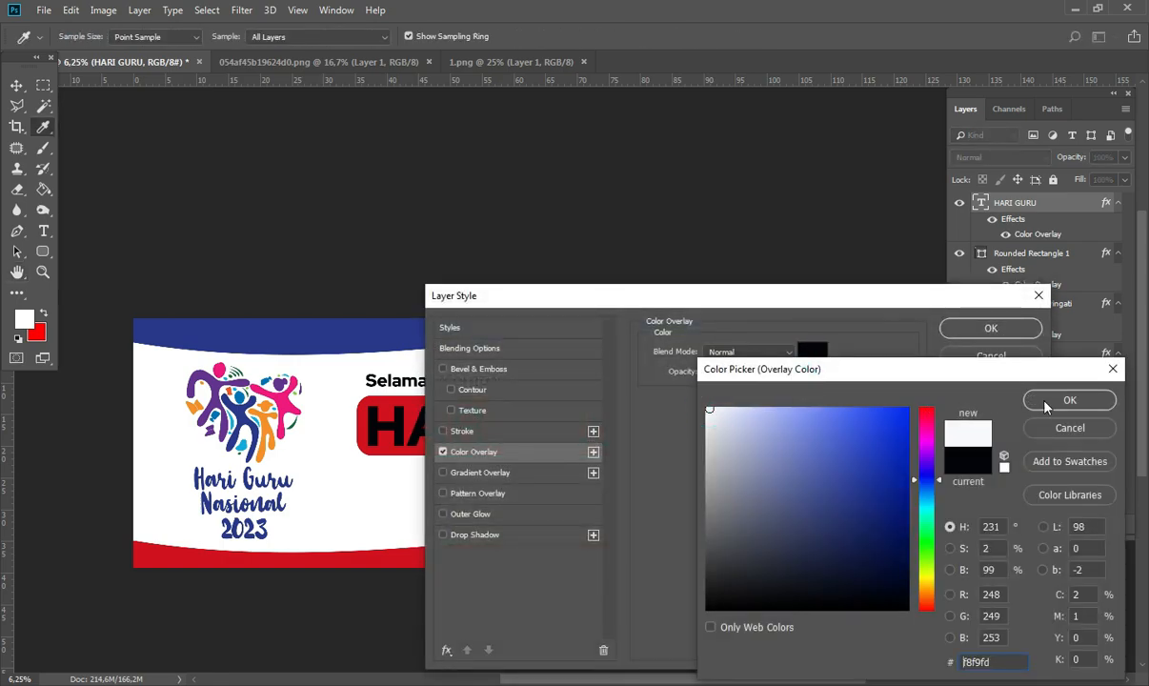
{"action": "left_click", "coordinate": [1047, 402]}
{"action": "left_click", "coordinate": [986, 329]}
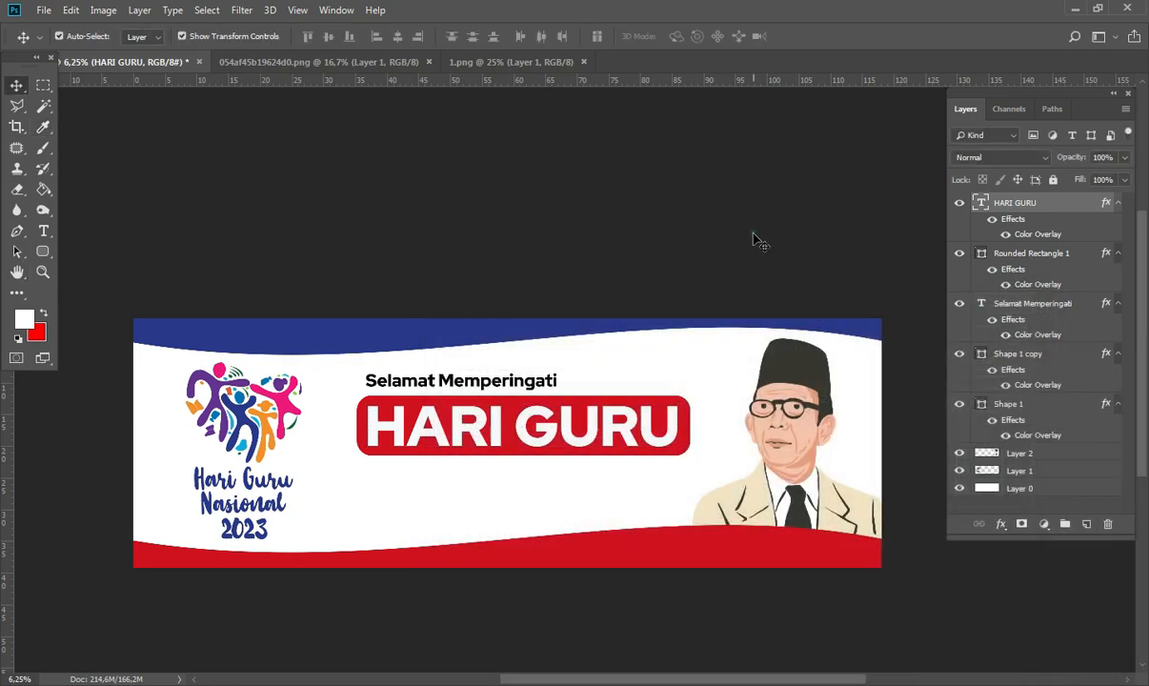
{"action": "left_click", "coordinate": [752, 232]}
- Duplicate the "HARI GURU" text and place the copy just below the red rectangle
{"action": "left_click", "coordinate": [601, 421]}
{"action": "left_click", "coordinate": [599, 622]}
{"action": "left_click", "coordinate": [546, 434]}
{"action": "key", "text": "ctrl+j"}
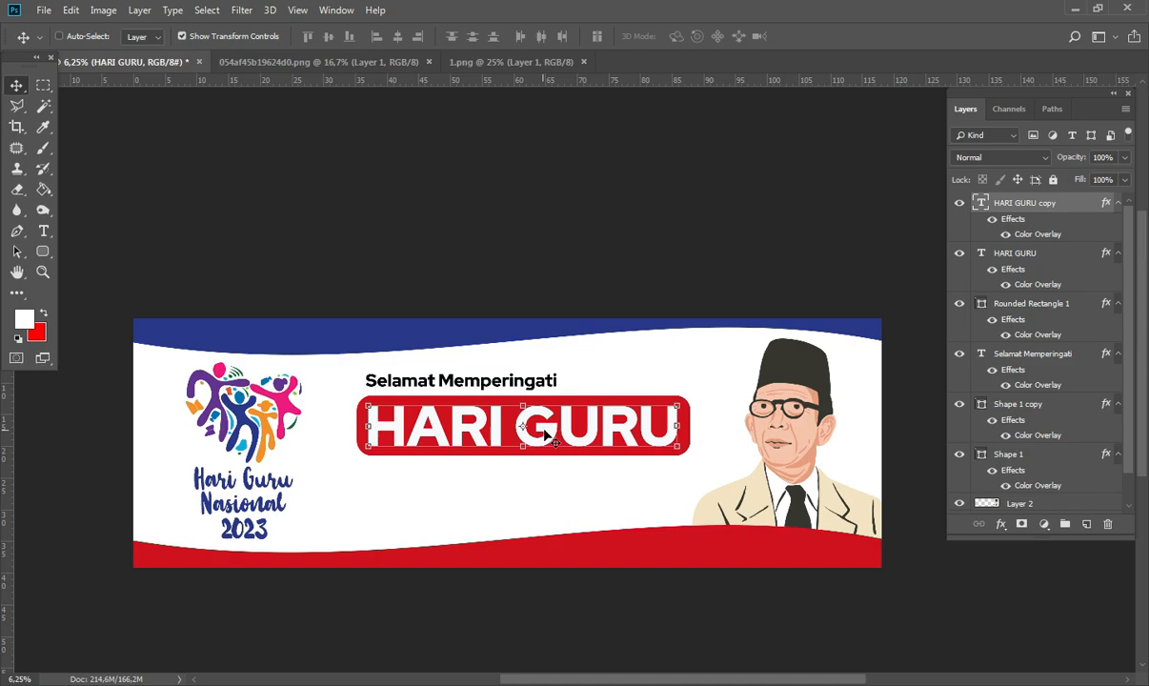
{"action": "left_click_drag", "start_coordinate": [551, 433], "coordinate": [547, 495]}
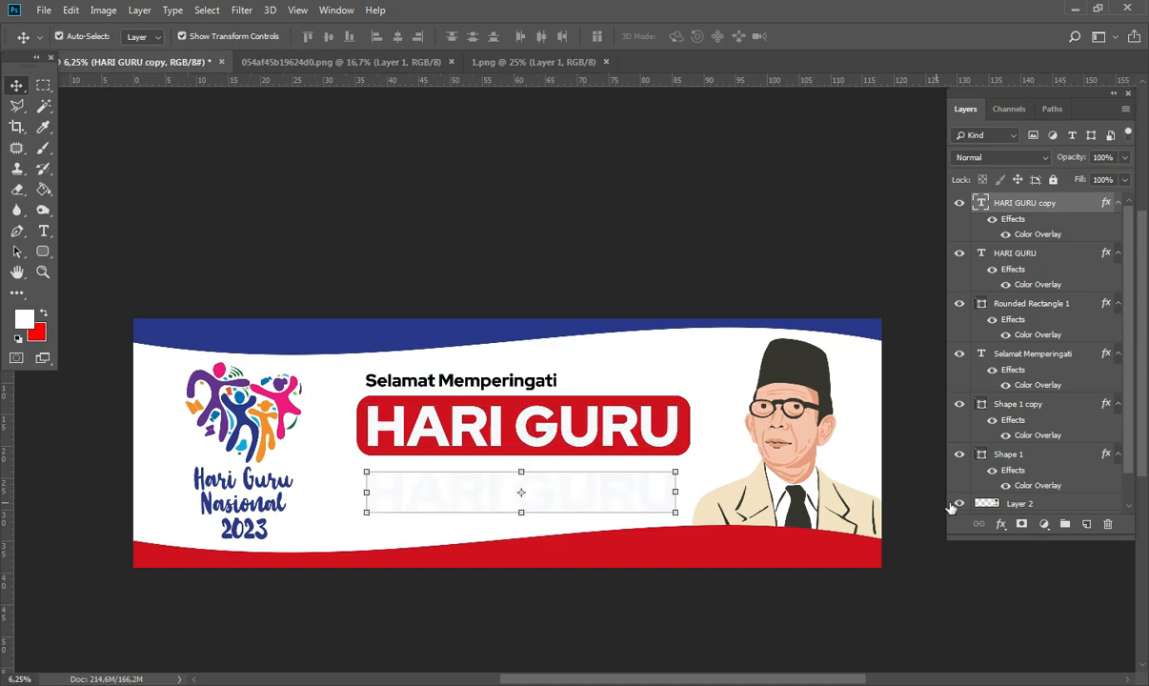
- Set the color overlay of the lower "HARI GURU" copy to red #d21220, sampled from the banner
{"action": "left_click", "coordinate": [999, 525]}
{"action": "left_click", "coordinate": [1028, 618]}
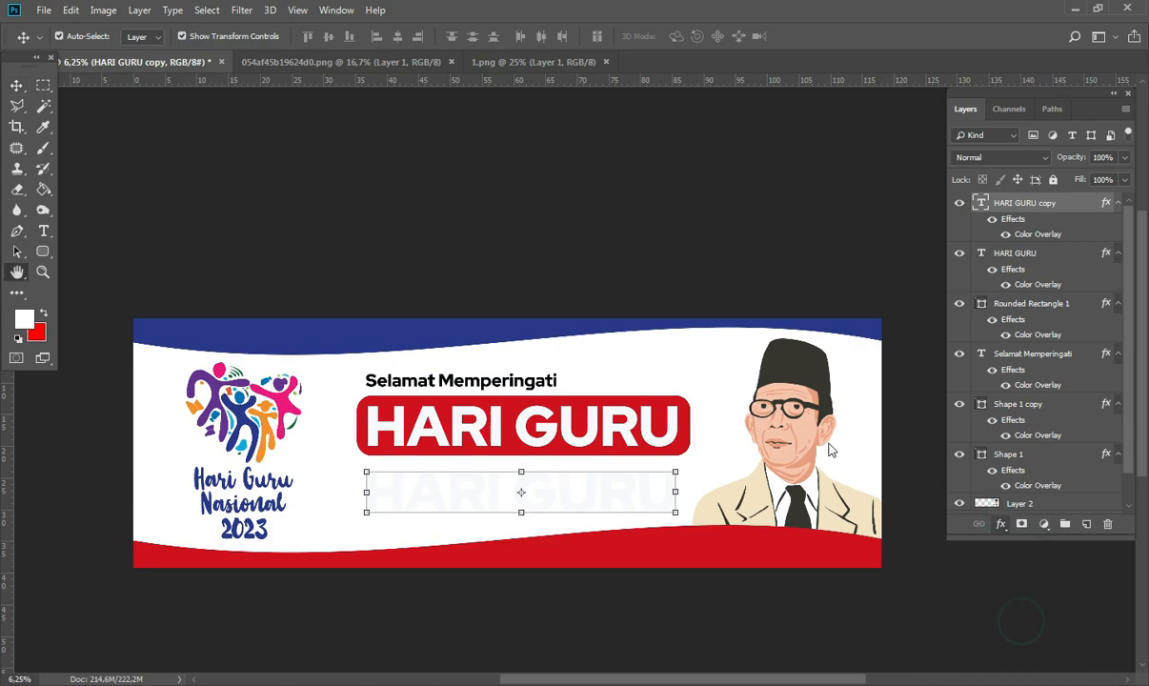
{"action": "left_click", "coordinate": [809, 354]}
{"action": "left_click", "coordinate": [372, 409]}
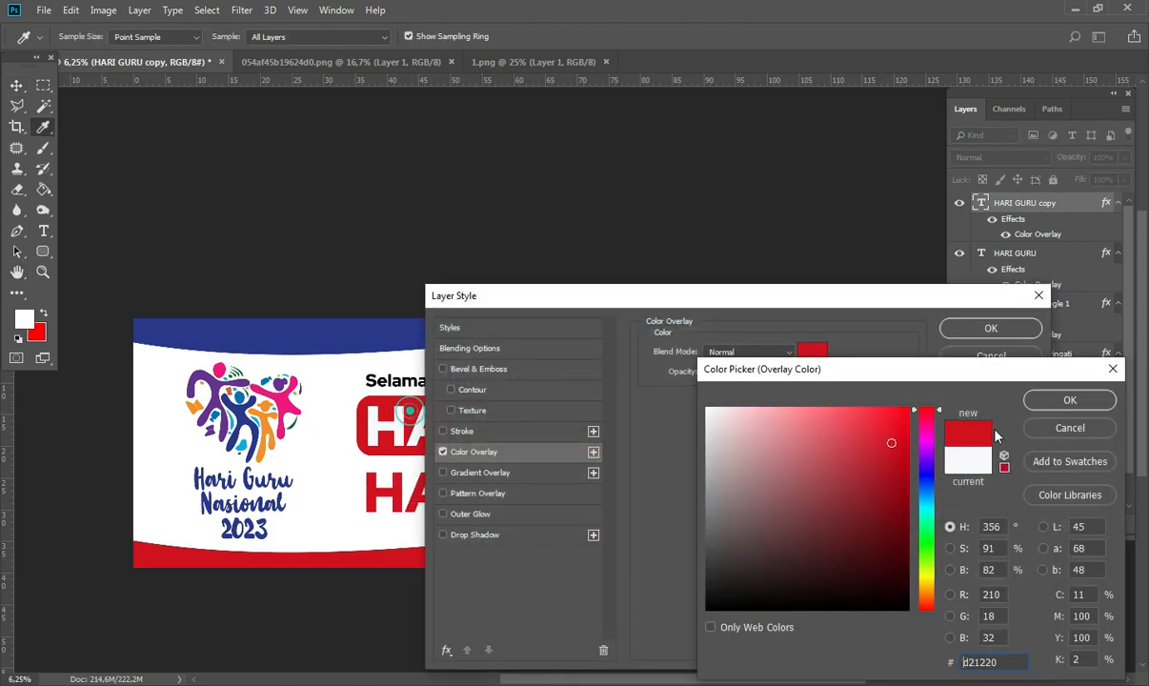
{"action": "left_click", "coordinate": [1053, 397]}
{"action": "left_click", "coordinate": [989, 328]}
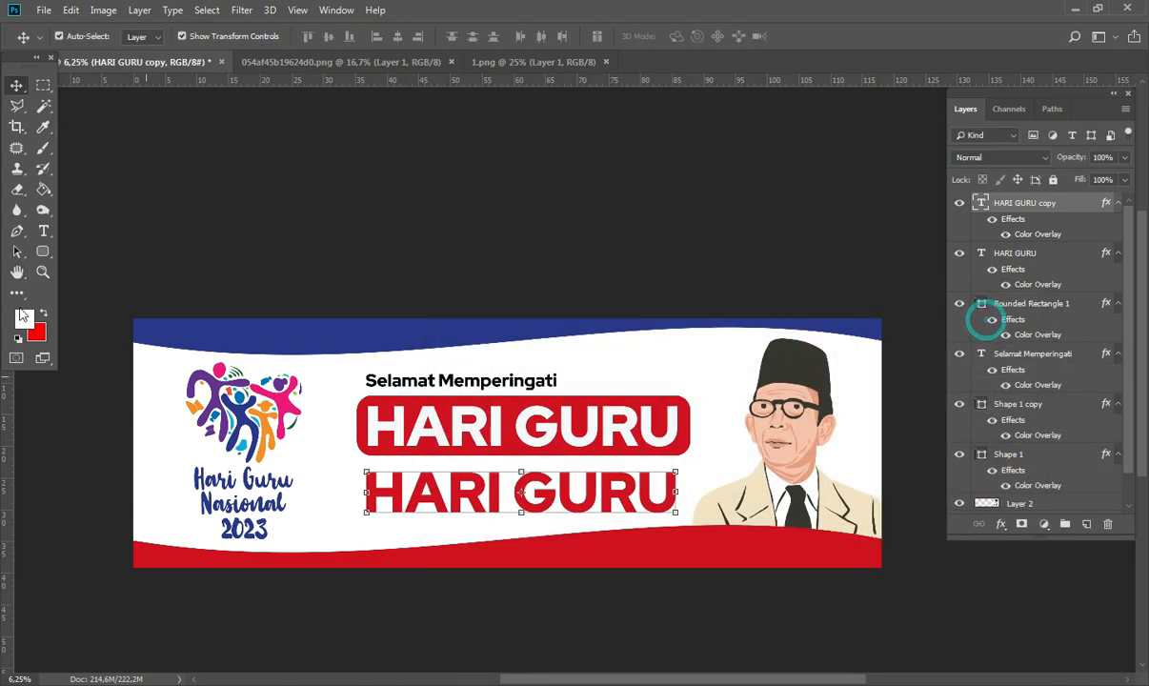
- Replace the text of the lower red "HARI GURU" copy with "NASIONAL"
{"action": "left_click", "coordinate": [44, 231]}
{"action": "left_click", "coordinate": [360, 459]}
{"action": "key", "text": "ctrl+a"}
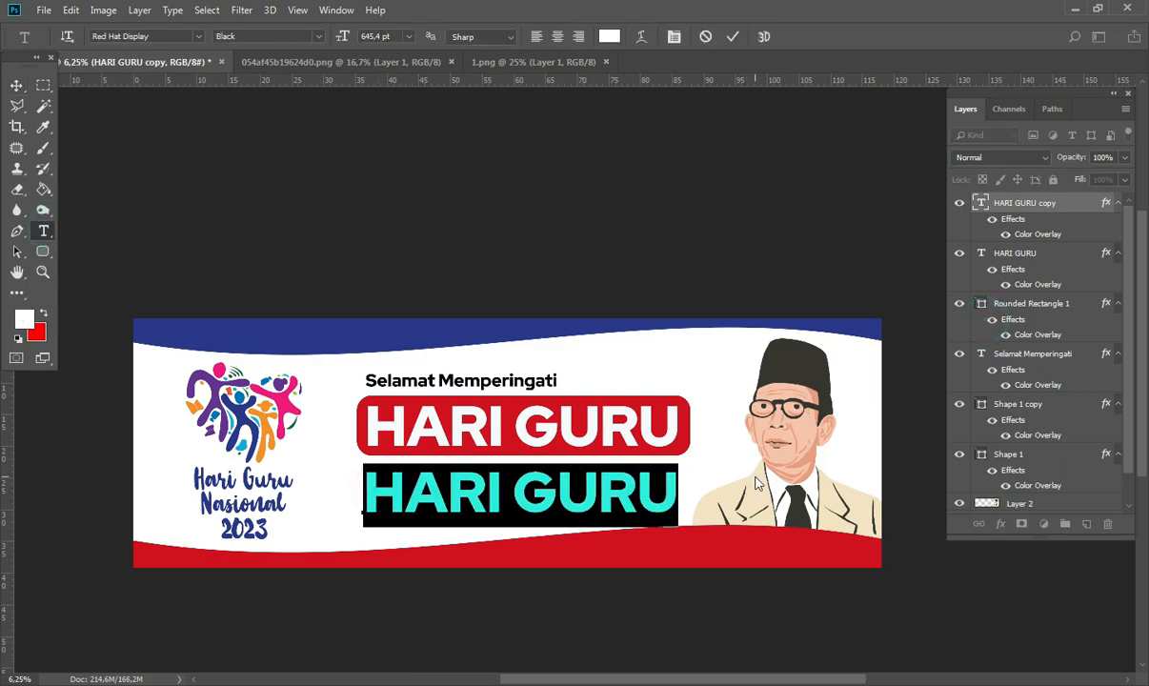
{"action": "type", "text": "NASIONAL"}
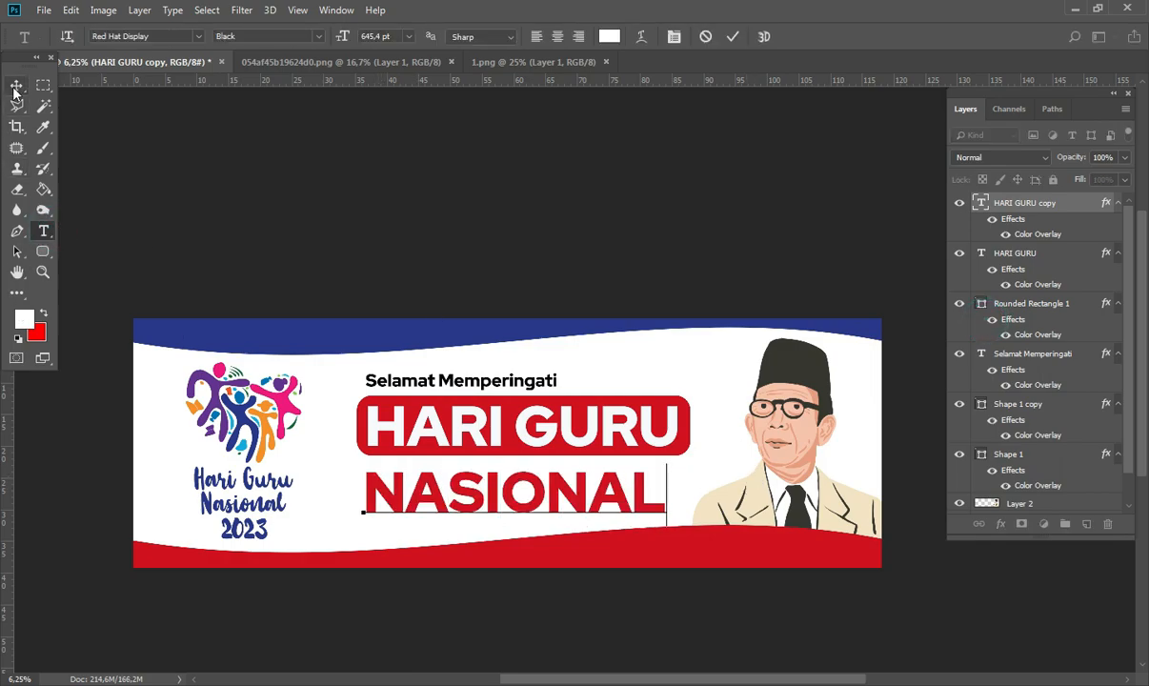
{"action": "left_click", "coordinate": [16, 86]}
- Move "NASIONAL" directly under the red rectangle, aligned with its left edge, and scale it down to about 61.5%
{"action": "left_click_drag", "start_coordinate": [547, 495], "coordinate": [539, 481]}
{"action": "key", "text": "ctrl+t"}
{"action": "left_click_drag", "start_coordinate": [654, 513], "coordinate": [542, 497]}
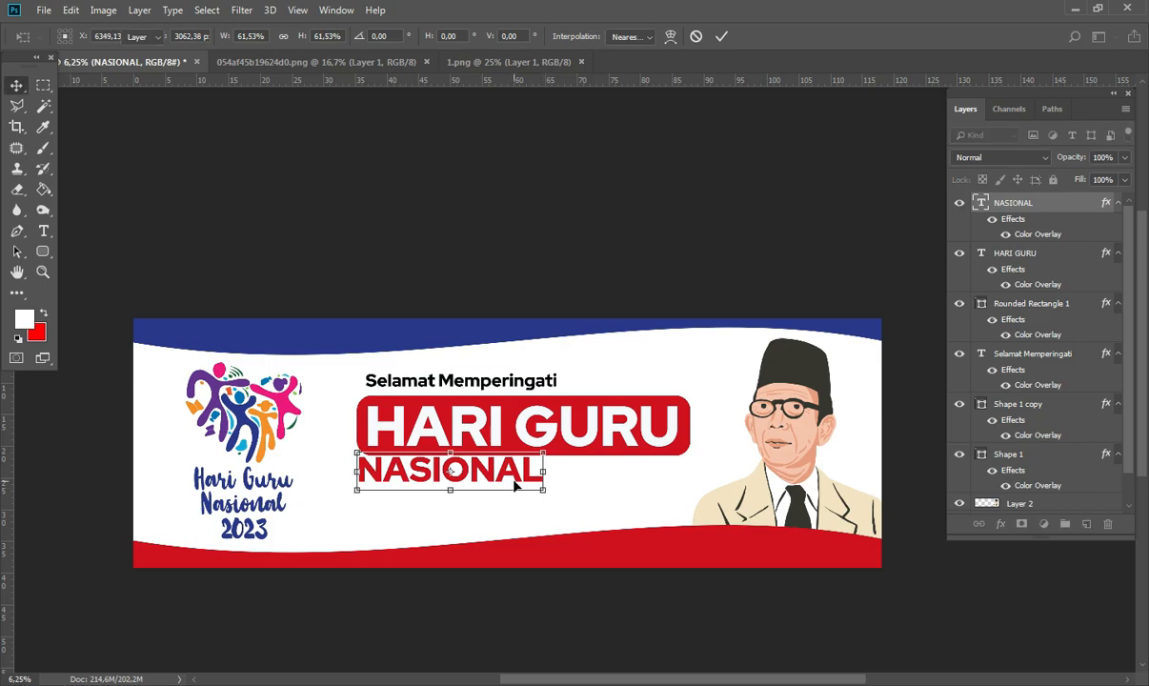
{"action": "key", "text": "Return"}
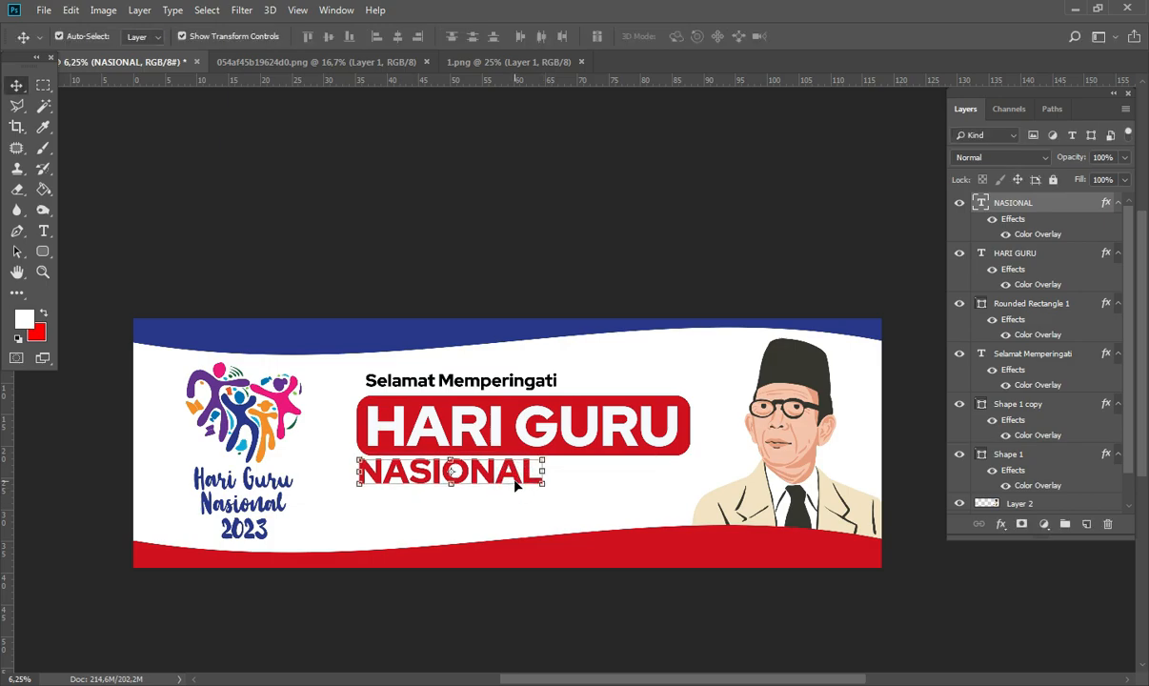
- Duplicate the "NASIONAL" text and move the copy straight down to sit just below the original
{"action": "key", "text": "ctrl+j"}
{"action": "key", "text": "ctrl+shift+Down"}
{"action": "key", "text": "ctrl+shift+Down"}
{"action": "key", "text": "ctrl+shift+Down"}
{"action": "key", "text": "ctrl+shift+Down"}
{"action": "key", "text": "ctrl+shift+Down"}
{"action": "key", "text": "ctrl+shift+Down"}
{"action": "key", "text": "ctrl+shift+Down"}
{"action": "key", "text": "ctrl+shift+Down"}
{"action": "key", "text": "ctrl+shift+Down"}
{"action": "key", "text": "ctrl+shift+Down"}
{"action": "key", "text": "ctrl+shift+Down"}
{"action": "key", "text": "ctrl+shift+Down"}
{"action": "key", "text": "ctrl+shift+Down"}
{"action": "key", "text": "ctrl+shift+Down"}
{"action": "key", "text": "ctrl+shift+Down"}
{"action": "key", "text": "shift+Down"}
{"action": "key", "text": "shift+Down"}
{"action": "key", "text": "shift+Down"}
{"action": "key", "text": "shift+Down"}
{"action": "key", "text": "shift+Down"}
{"action": "key", "text": "shift+Down"}
{"action": "key", "text": "shift+Down"}
{"action": "key", "text": "shift+Down"}
{"action": "key", "text": "shift+Down"}
{"action": "key", "text": "shift+Down"}
{"action": "key", "text": "shift+Down"}
{"action": "key", "text": "shift+Down"}
{"action": "key", "text": "shift+Down"}
{"action": "key", "text": "shift+Down"}
{"action": "key", "text": "shift+Down"}
{"action": "key", "text": "shift+Down"}
{"action": "key", "text": "shift+Down"}
{"action": "key", "text": "shift+Down"}
{"action": "key", "text": "shift+Down"}
{"action": "key", "text": "shift+Down"}
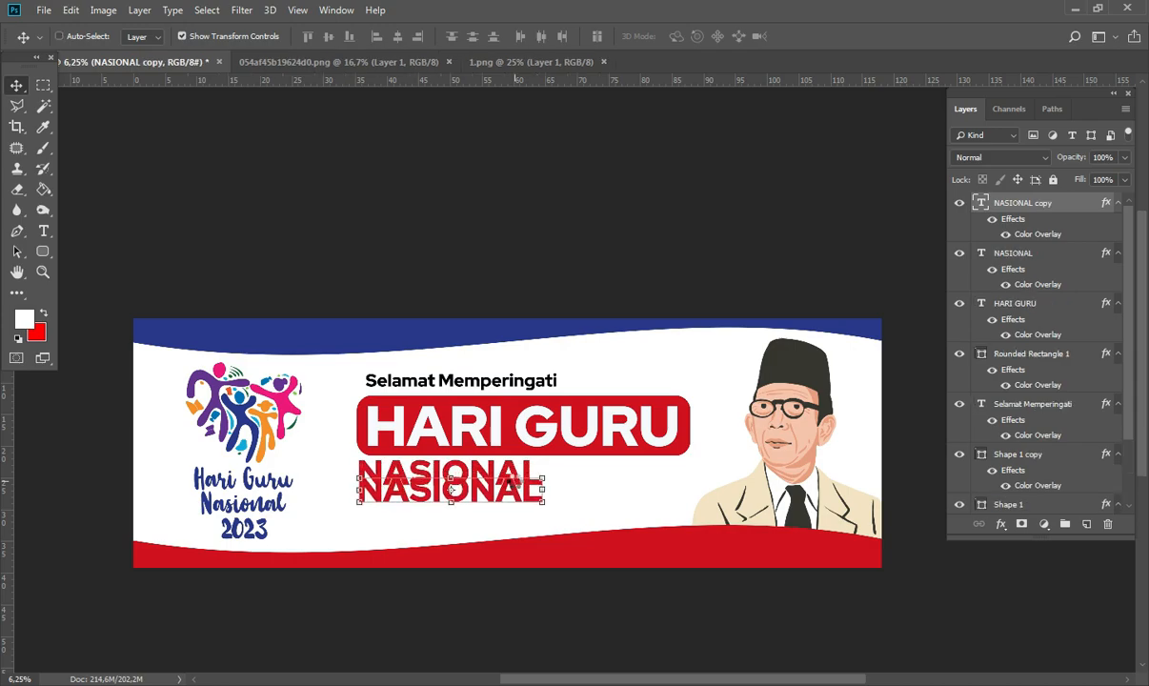
{"action": "key", "text": "shift+Down"}
{"action": "key", "text": "shift+Down"}
{"action": "key", "text": "shift+Down"}
{"action": "key", "text": "shift+Down"}
{"action": "key", "text": "shift+Down"}
{"action": "key", "text": "shift+Down"}
{"action": "key", "text": "shift+Down"}
{"action": "key", "text": "shift+Down"}
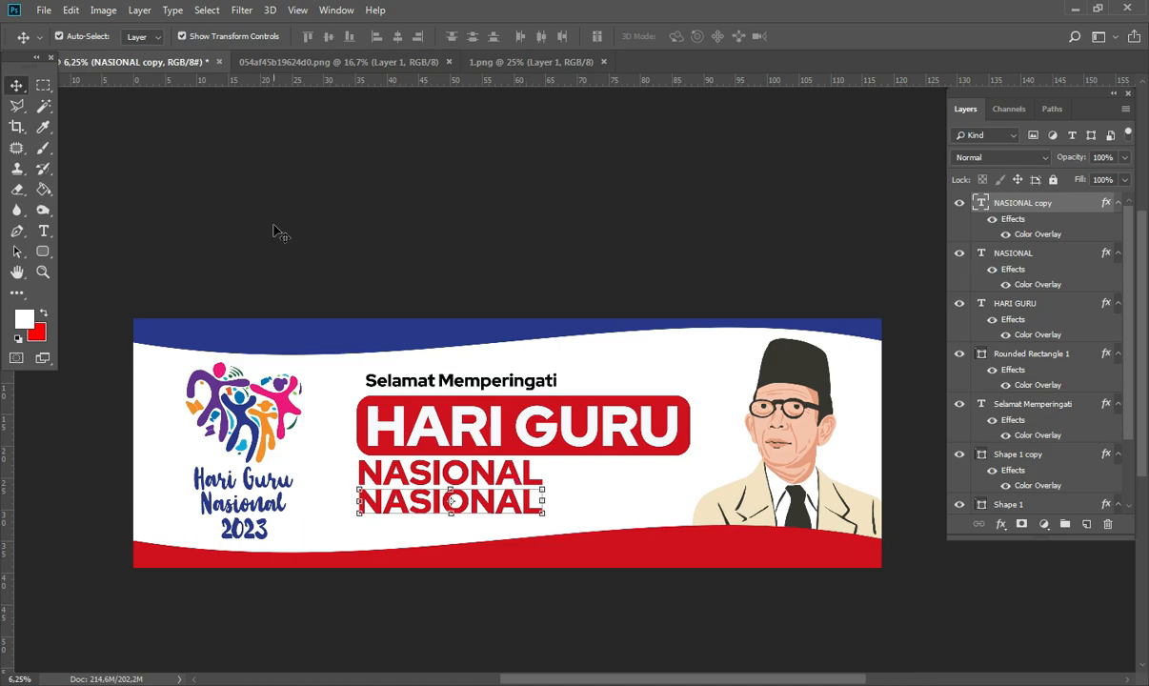
- Replace the text of the lower "NASIONAL" copy with "25 November 2023"
{"action": "left_click", "coordinate": [40, 228]}
{"action": "left_click_drag", "start_coordinate": [365, 500], "coordinate": [656, 466]}
{"action": "type", "text": "T25"}
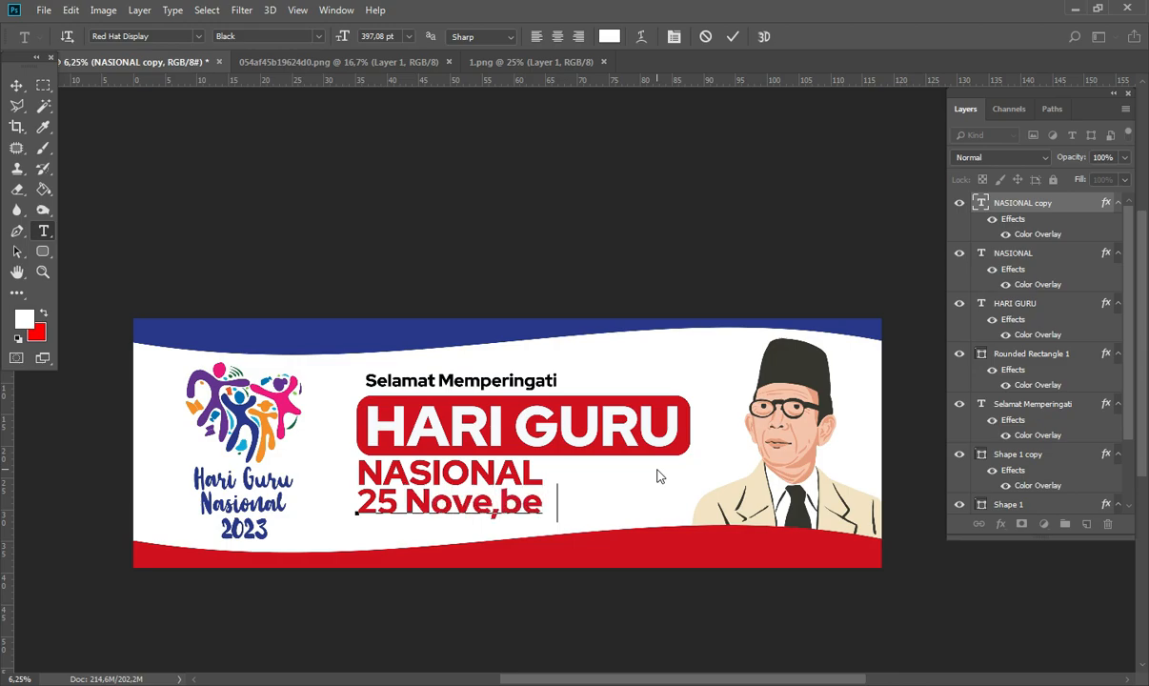
{"action": "key", "text": "Delete"}
{"action": "key", "text": "Delete"}
{"action": "key", "text": "Delete"}
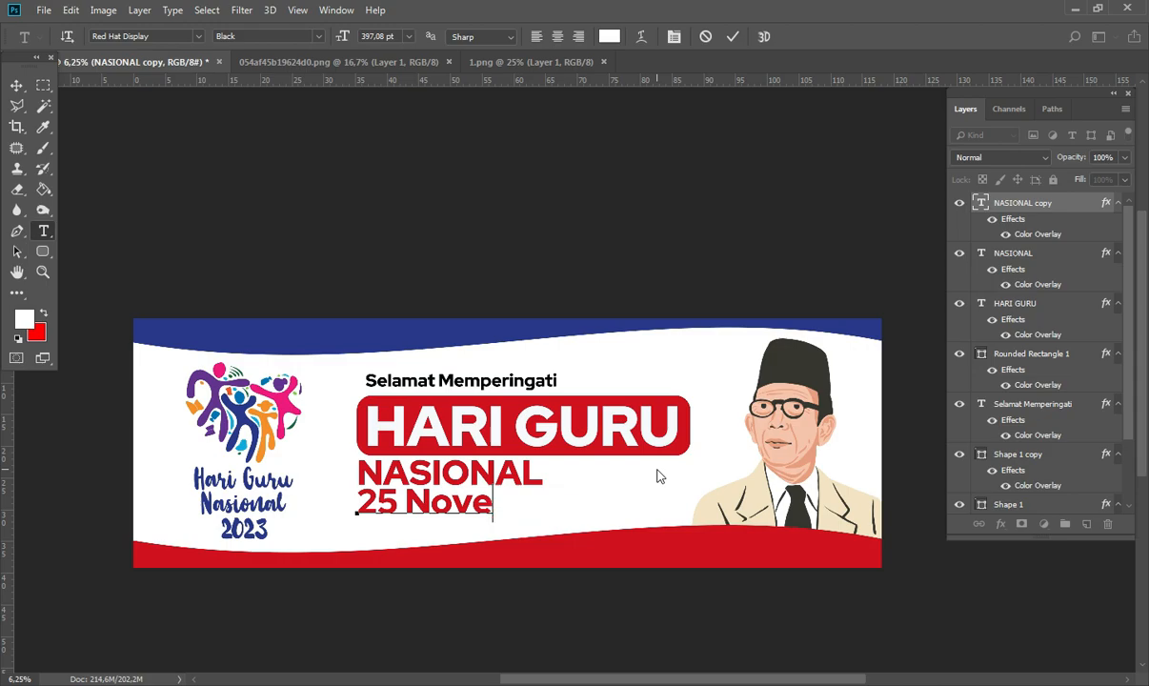
{"action": "type", "text": "mbe"}
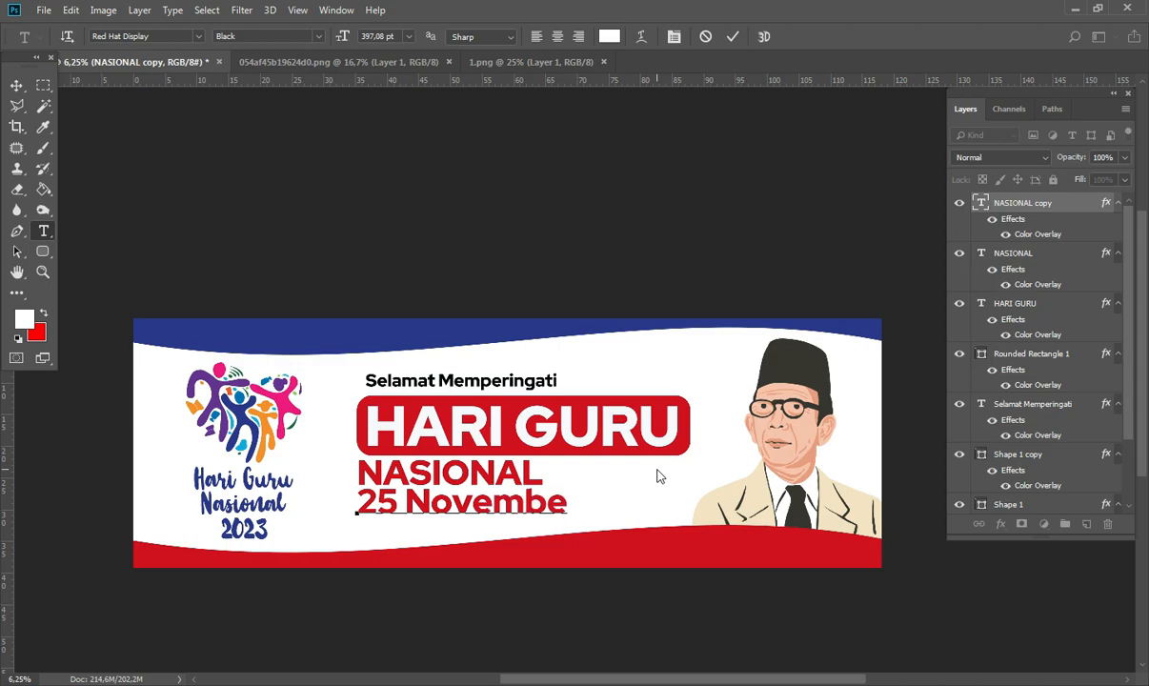
{"action": "type", "text": "r 2023"}
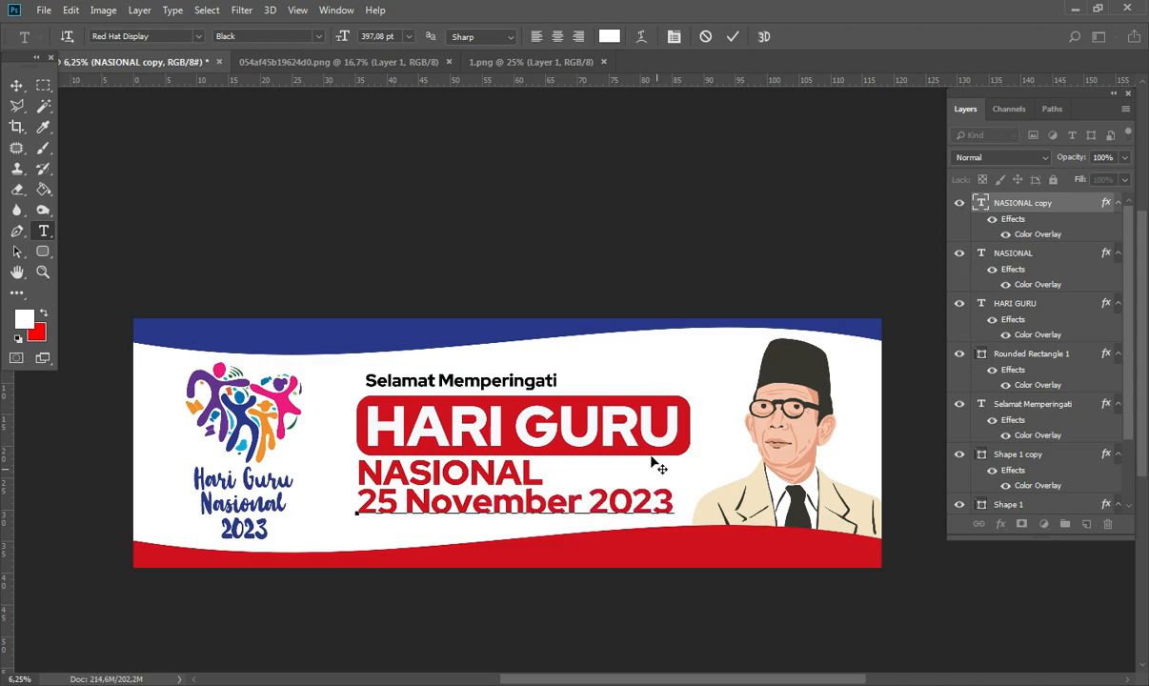
{"action": "left_click", "coordinate": [16, 85]}
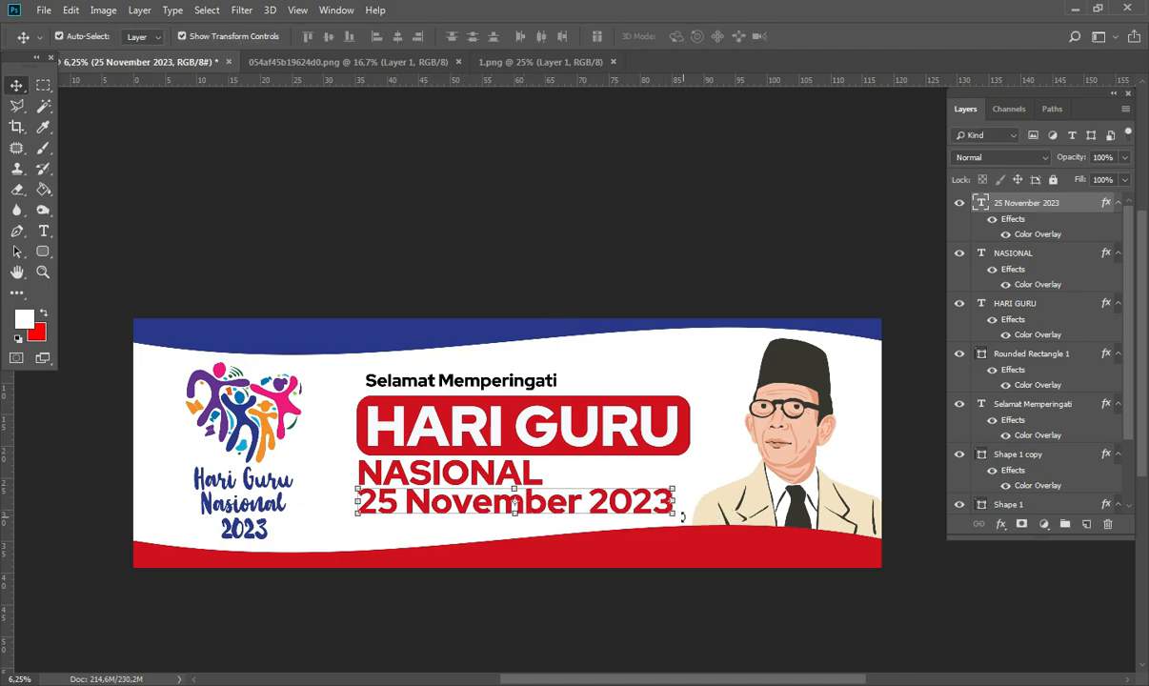
- Scale the "25 November 2023" text down to the width of "NASIONAL" and position it directly beneath
{"action": "left_click_drag", "start_coordinate": [675, 515], "coordinate": [673, 517]}
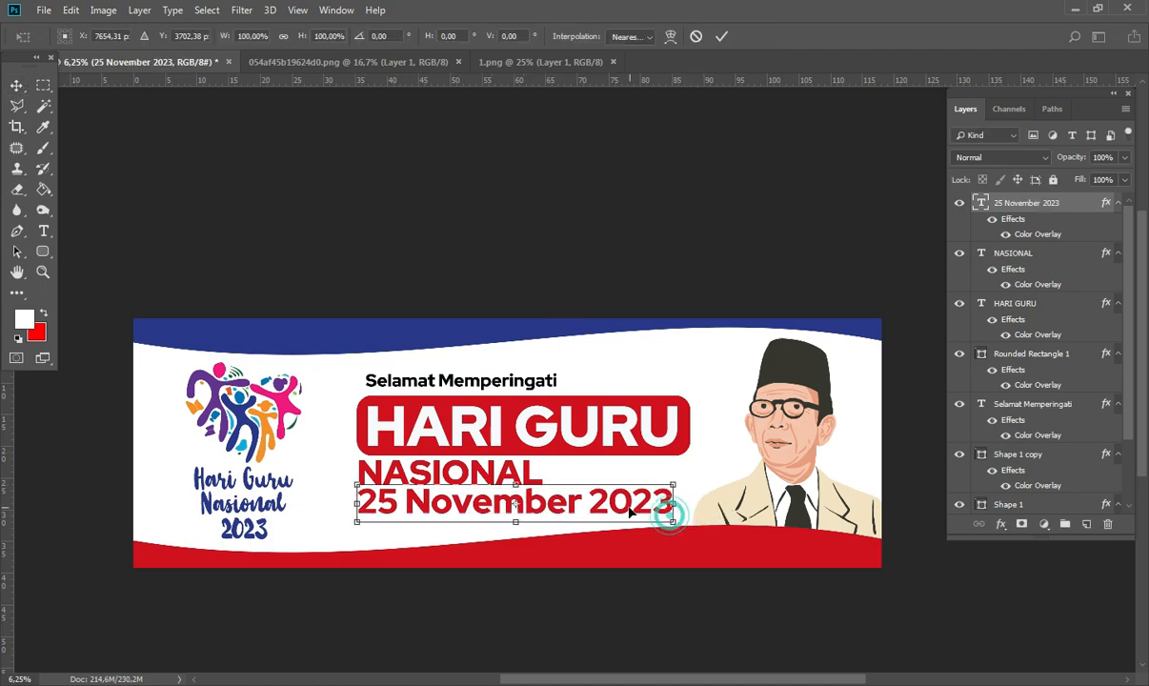
{"action": "key", "text": "Return"}
{"action": "left_click", "coordinate": [673, 517]}
{"action": "left_click_drag", "start_coordinate": [673, 517], "coordinate": [517, 505]}
{"action": "left_click", "coordinate": [545, 581]}
{"action": "left_click", "coordinate": [563, 627]}
- Flip the blue wave along the banner's upper edge horizontally
{"action": "left_click", "coordinate": [556, 336]}
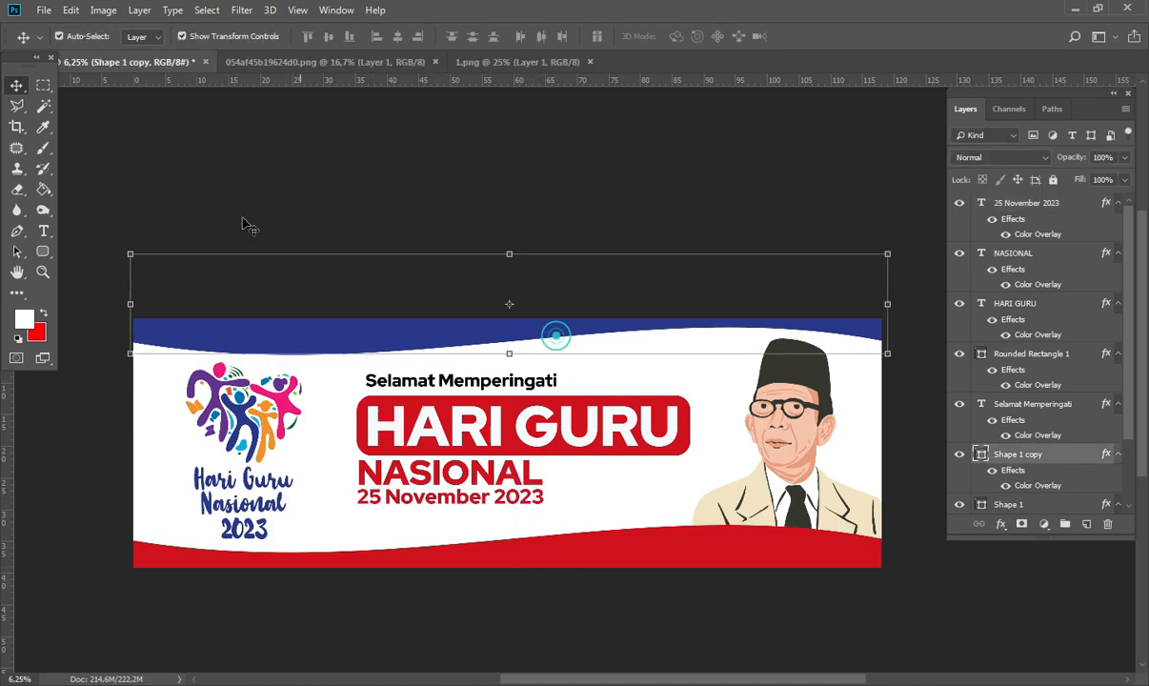
{"action": "left_click", "coordinate": [70, 9]}
{"action": "mouse_move", "coordinate": [186, 359]}
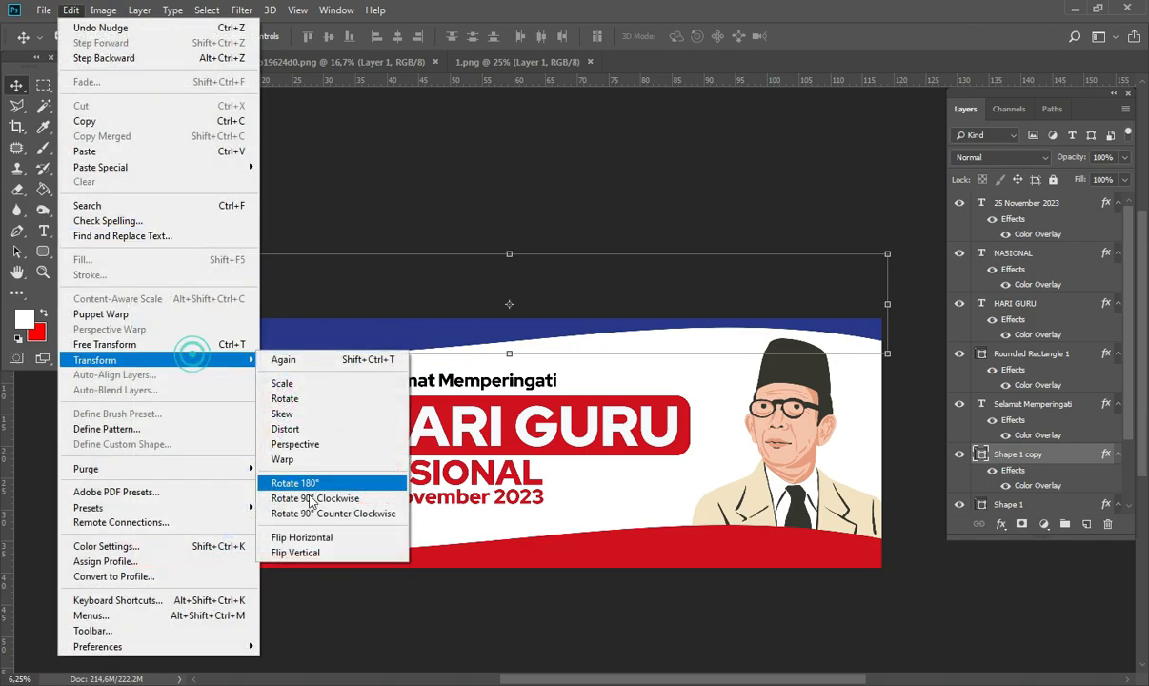
{"action": "left_click", "coordinate": [317, 538]}
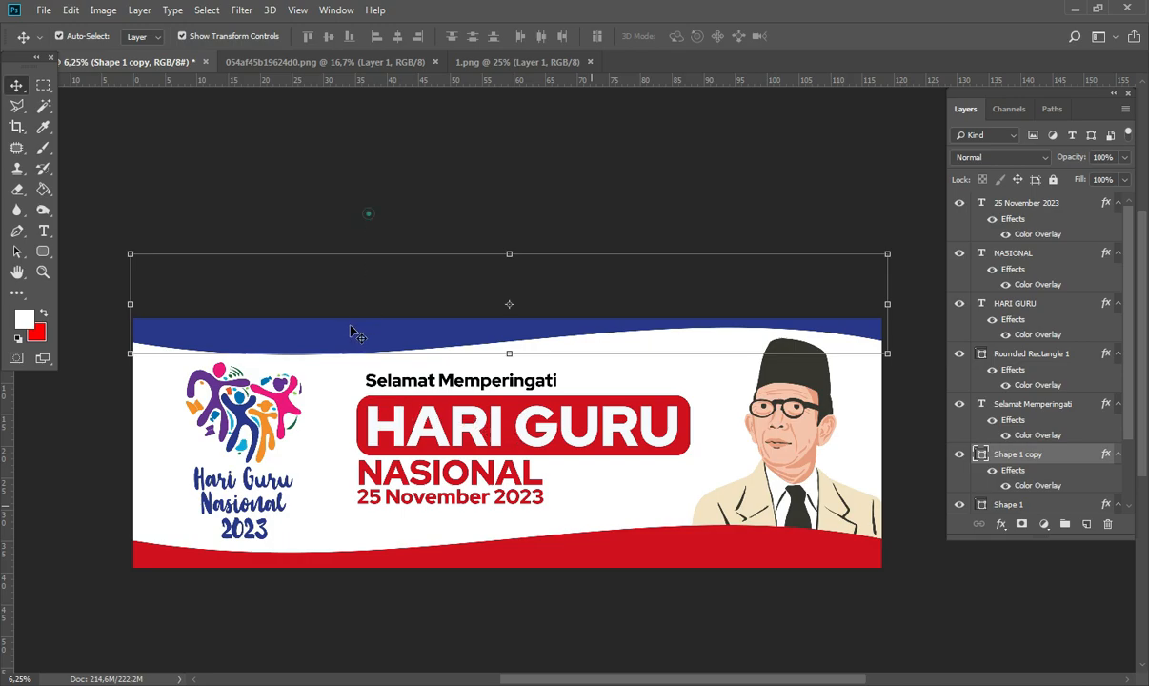
- Shift the portrait slightly down and scale it to about 93% so it fits below the blue wave
{"action": "left_click", "coordinate": [411, 360]}
{"action": "left_click", "coordinate": [752, 401]}
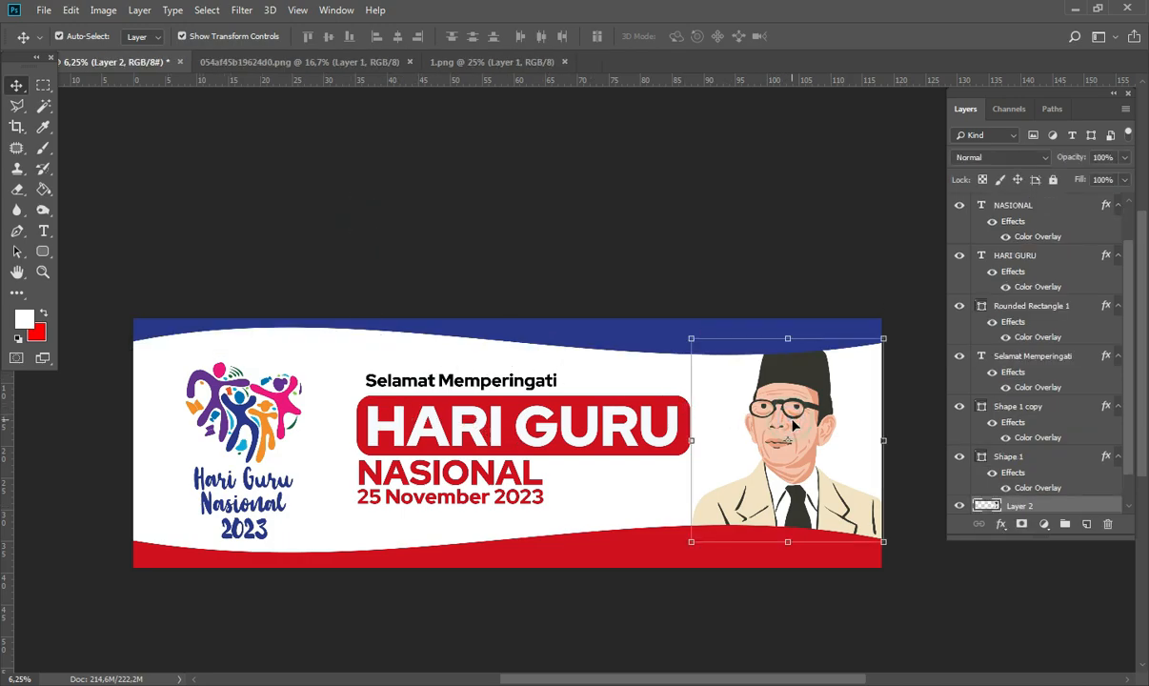
{"action": "left_click_drag", "start_coordinate": [801, 427], "coordinate": [802, 430]}
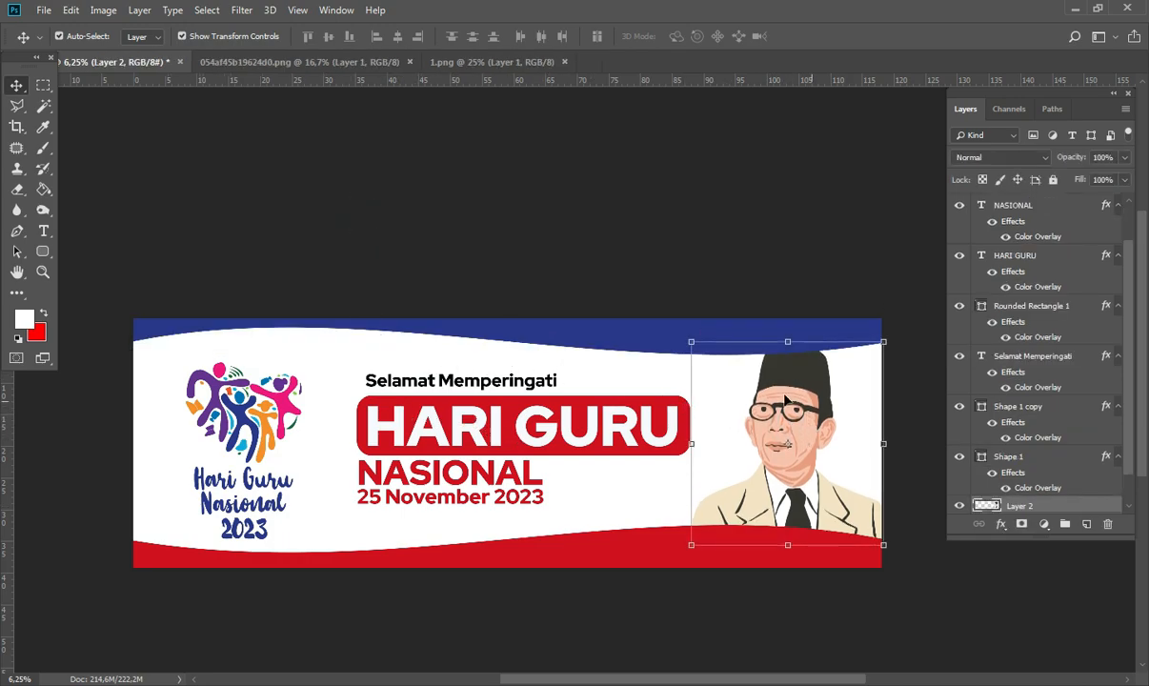
{"action": "left_click", "coordinate": [692, 342]}
{"action": "left_click_drag", "start_coordinate": [691, 341], "coordinate": [705, 354]}
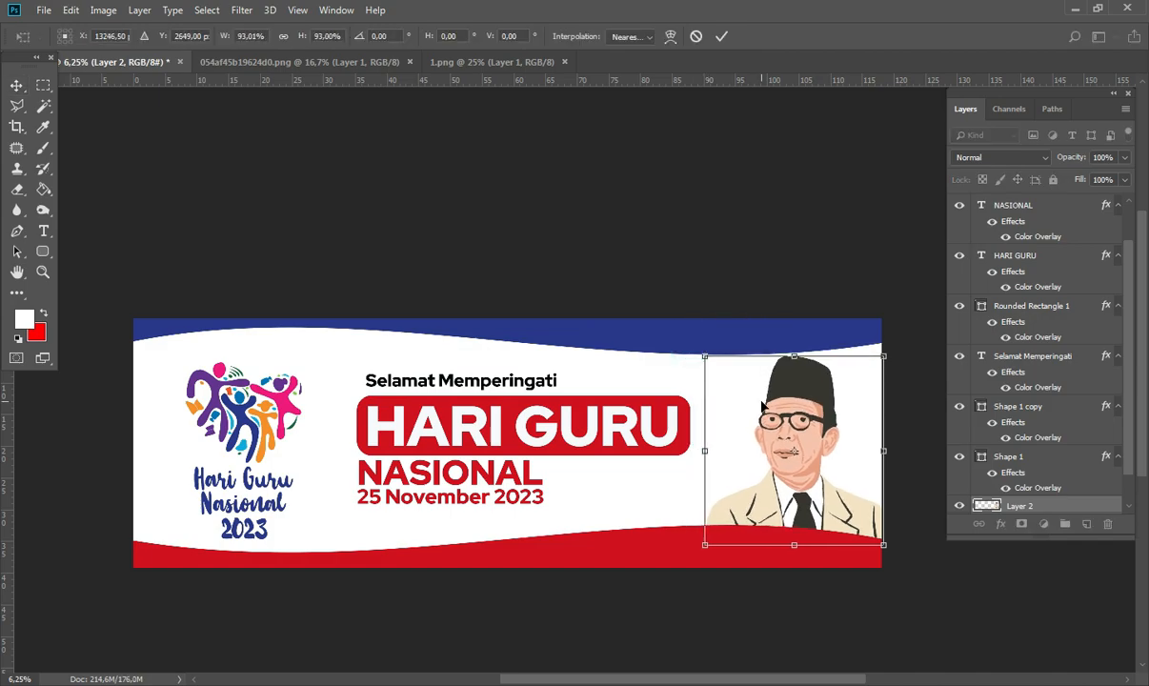
{"action": "key", "text": "Return"}
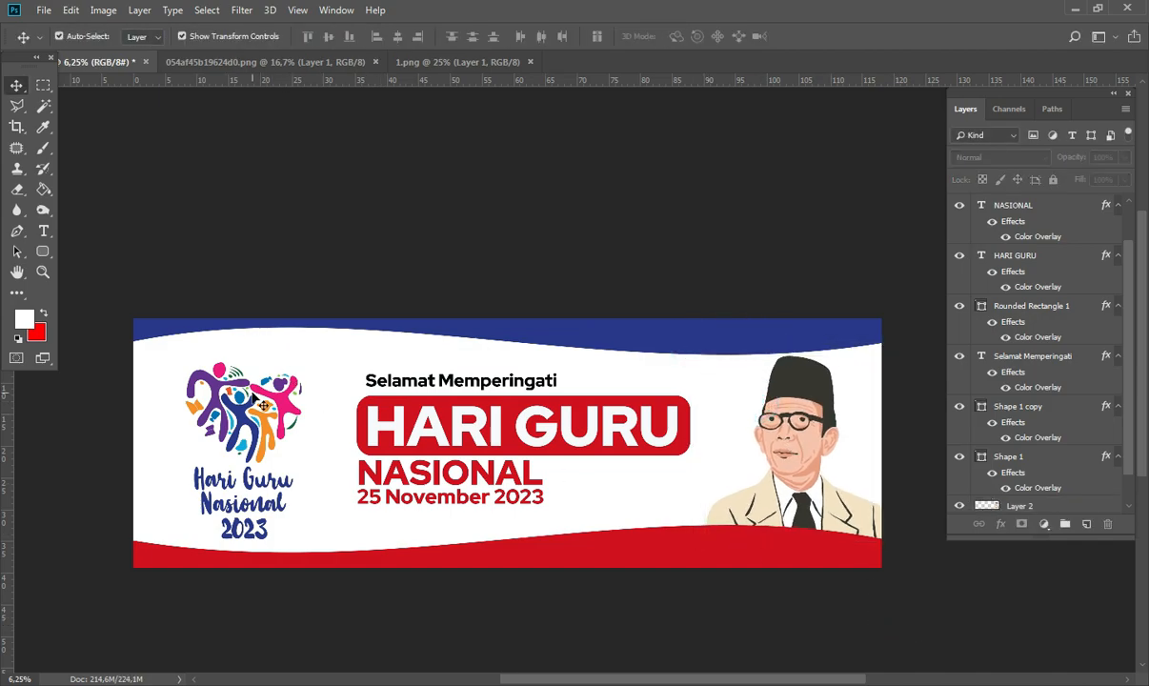
- Enlarge the Hari Guru Nasional 2023 logo slightly and reposition it between the blue and red waves
{"action": "left_click", "coordinate": [245, 378]}
{"action": "left_click_drag", "start_coordinate": [301, 363], "coordinate": [309, 350]}
{"action": "key", "text": "Return"}
{"action": "left_click_drag", "start_coordinate": [289, 405], "coordinate": [299, 400]}
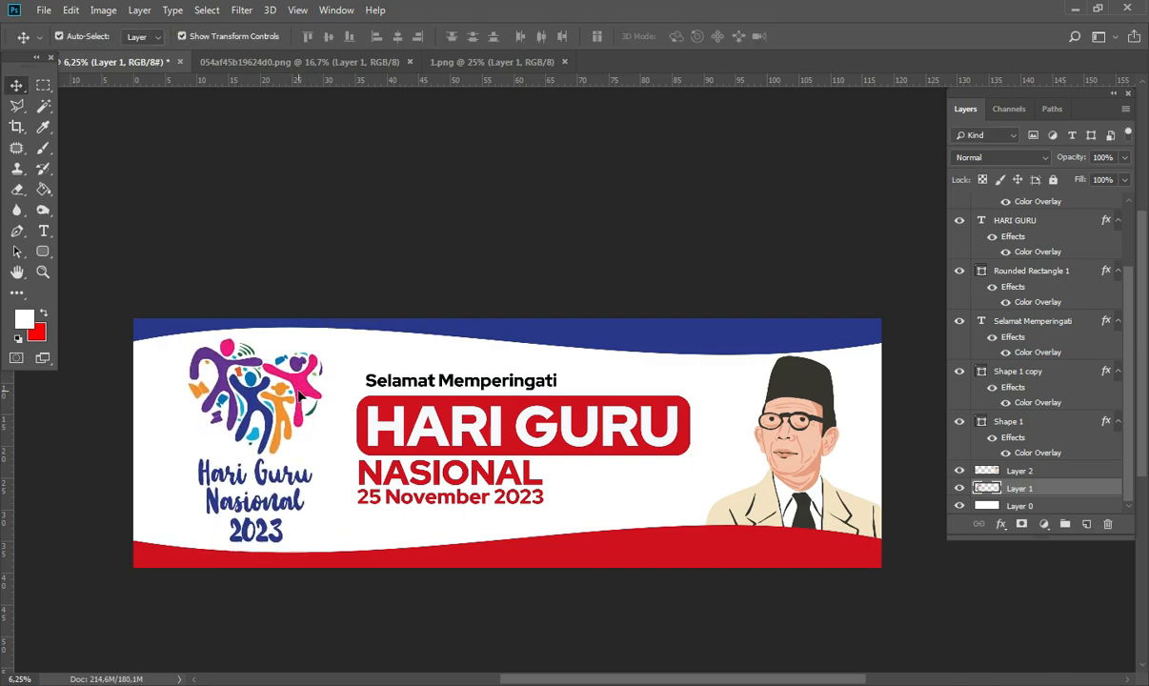
{"action": "left_click", "coordinate": [476, 607]}
- Switch to the Word document and copy the lines "Bergerak Bersama" and "Rayakan Merdeka Belajar"
{"action": "scroll", "coordinate": [526, 603], "scroll_direction": "down", "scroll_amount": 3}
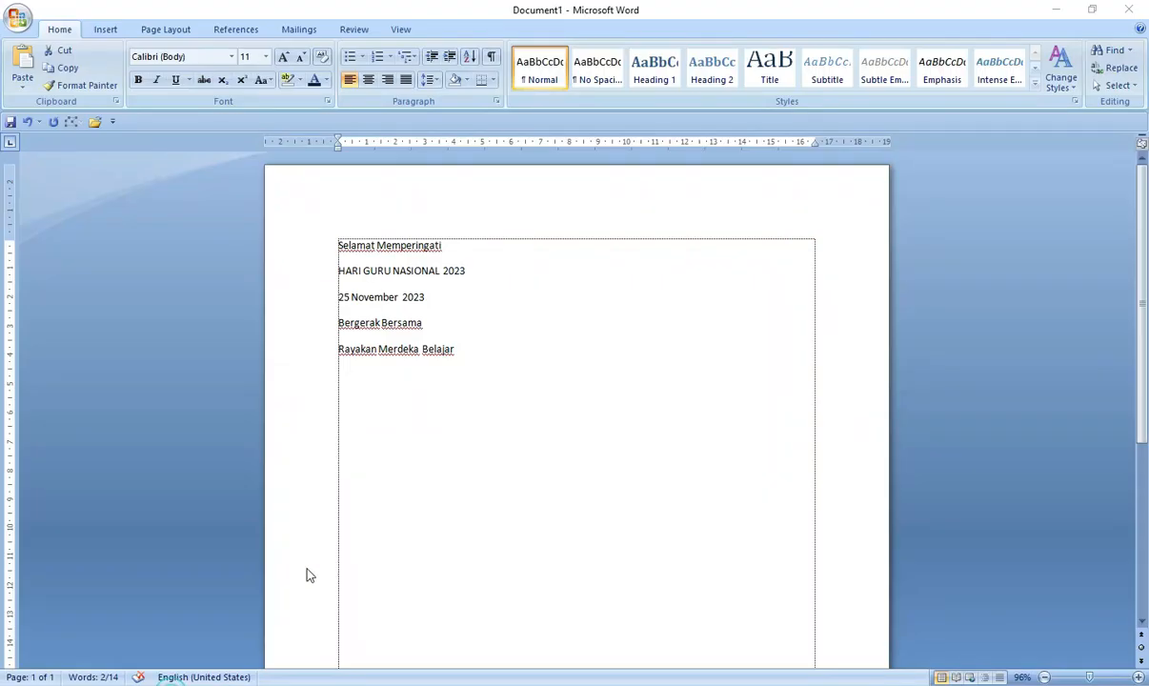
{"action": "key", "text": "shift+Down"}
{"action": "left_click_drag", "start_coordinate": [454, 353], "coordinate": [347, 322]}
{"action": "key", "text": "ctrl+c"}
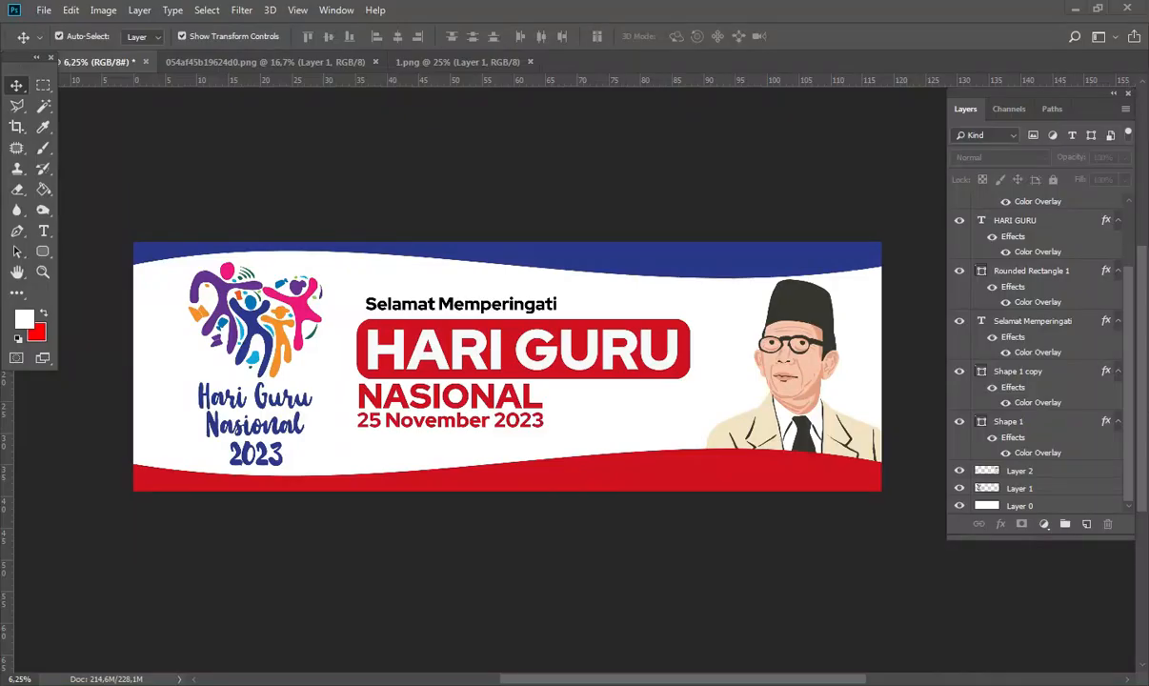
- Back in Photoshop, duplicate the "Selamat Memperingati" text and place the copy between "NASIONAL" and the portrait
{"action": "left_click", "coordinate": [481, 310]}
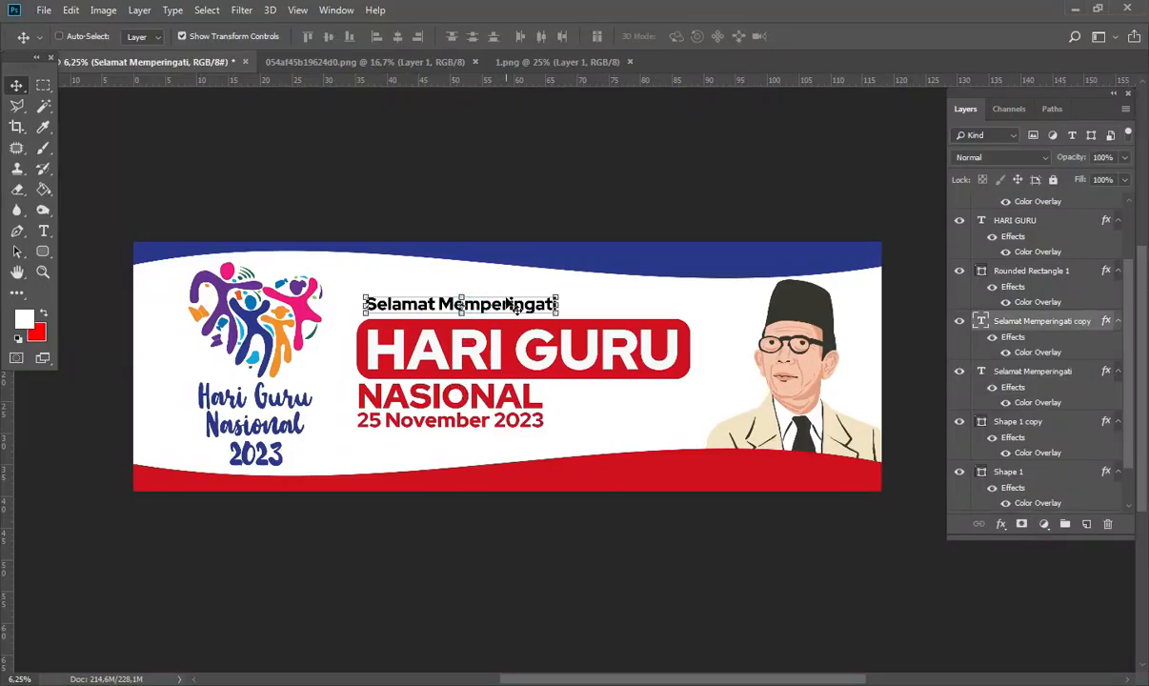
{"action": "key", "text": "ctrl+j"}
{"action": "left_click_drag", "start_coordinate": [524, 303], "coordinate": [710, 402]}
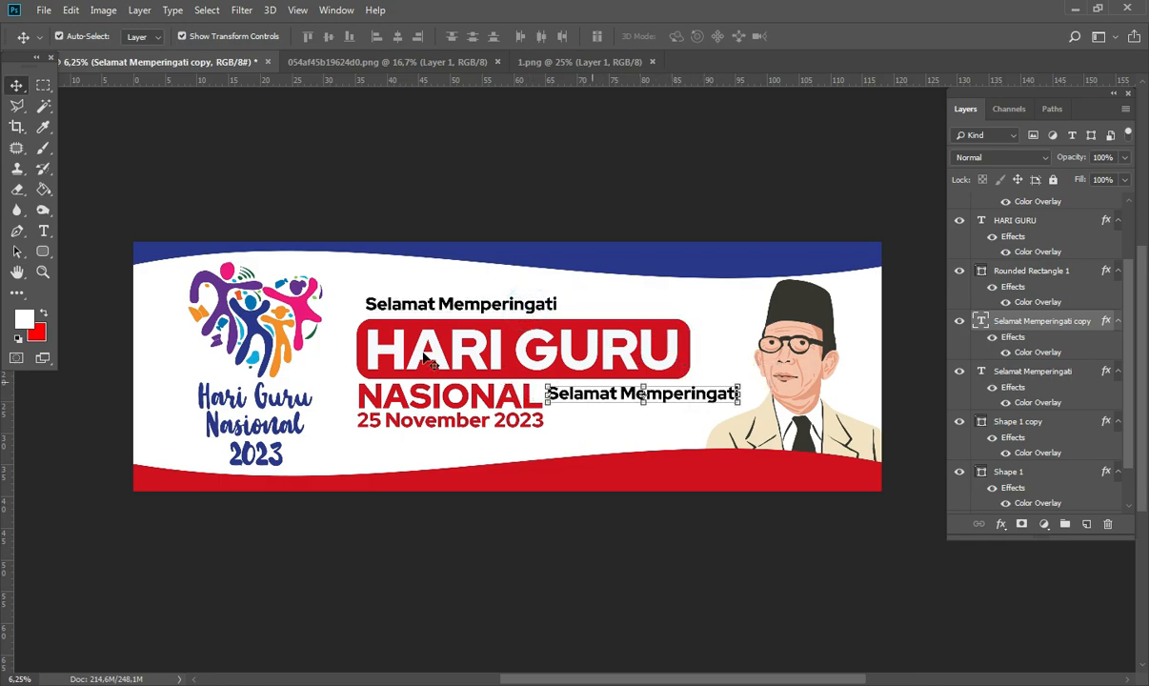
- Replace the copied text with the pasted "Bergerak Bersama Rayakan Merdeka Belajar" and set it beside "NASIONAL" and the date
{"action": "left_click", "coordinate": [43, 231]}
{"action": "left_click_drag", "start_coordinate": [548, 394], "coordinate": [750, 398]}
{"action": "key", "text": "ctrl+v"}
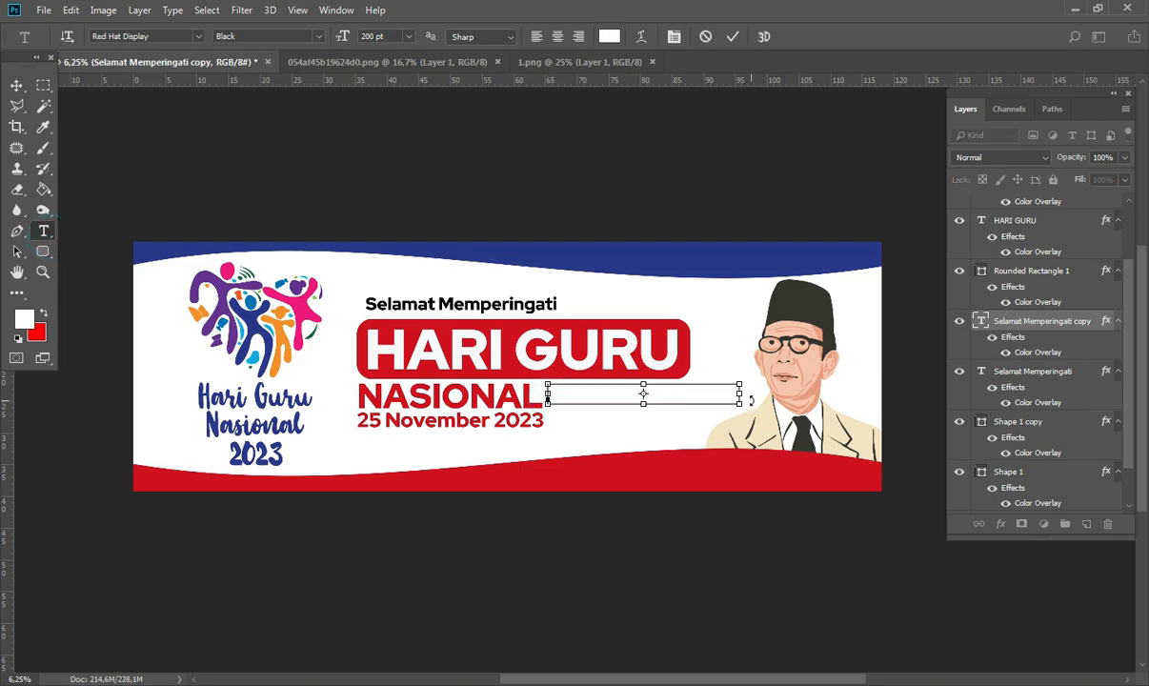
{"action": "left_click", "coordinate": [16, 85]}
{"action": "left_click_drag", "start_coordinate": [602, 401], "coordinate": [603, 407]}
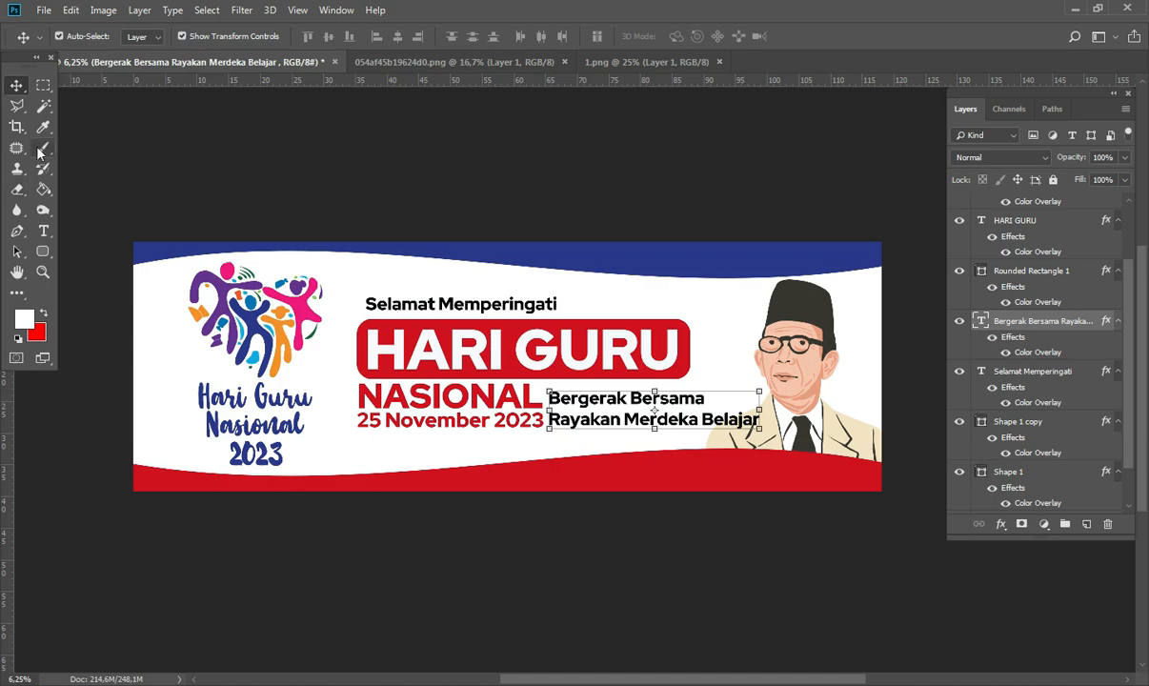
- Scale "Selamat Memperingati" to about 109% and align it with the red rectangle's left edge, just above it
{"action": "left_click", "coordinate": [374, 300]}
{"action": "key", "text": "ctrl+t"}
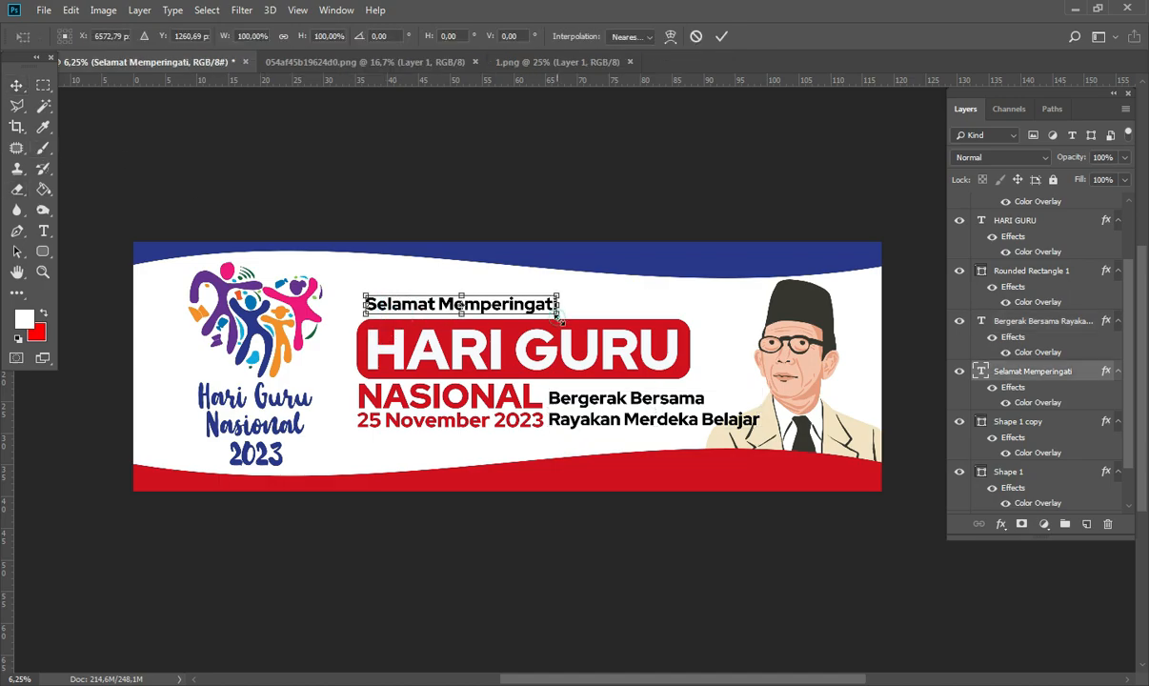
{"action": "left_click_drag", "start_coordinate": [561, 294], "coordinate": [577, 293]}
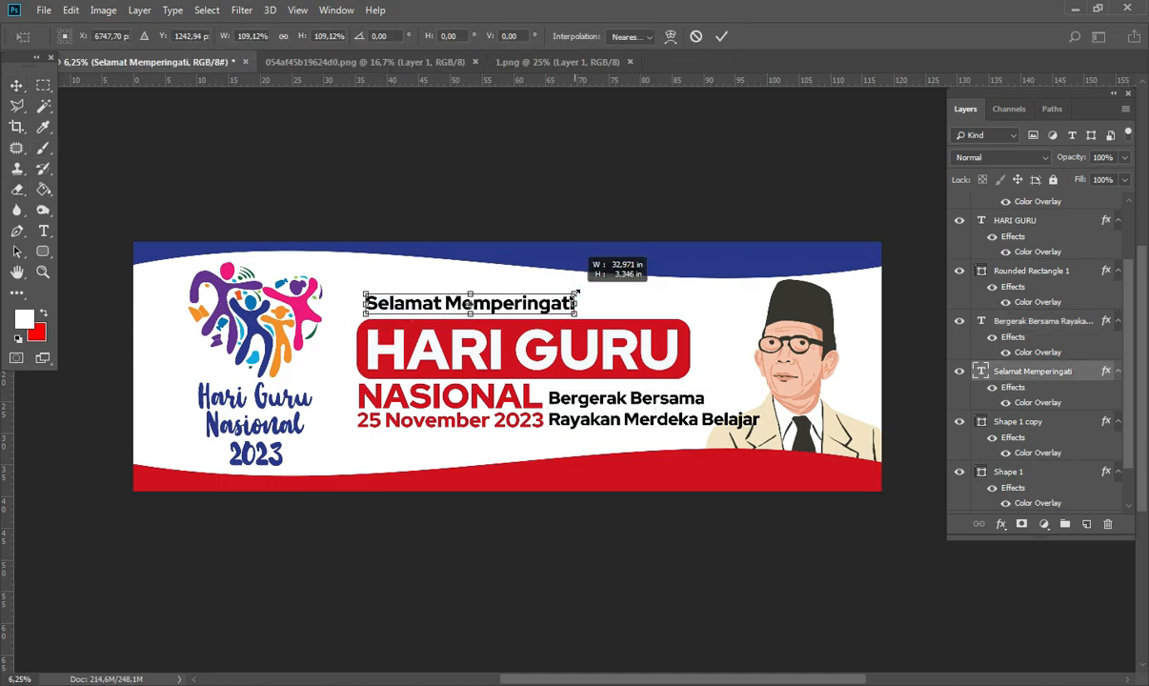
{"action": "double_click", "coordinate": [542, 305]}
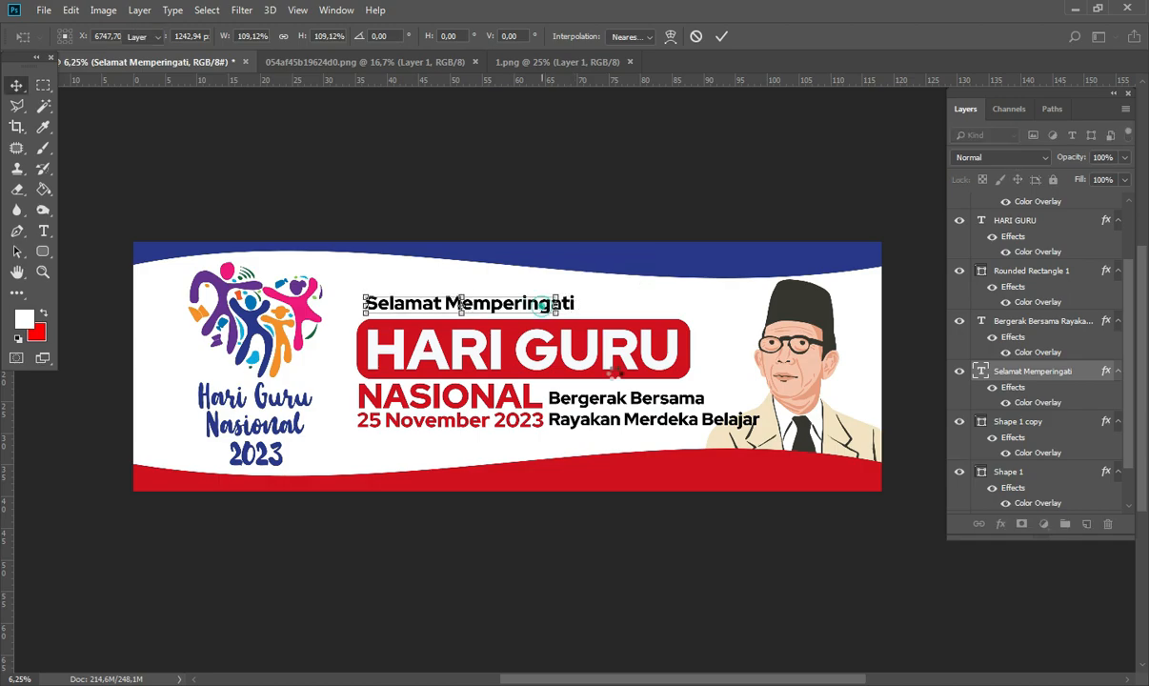
{"action": "left_click", "coordinate": [666, 576]}
{"action": "left_click_drag", "start_coordinate": [419, 297], "coordinate": [507, 308]}
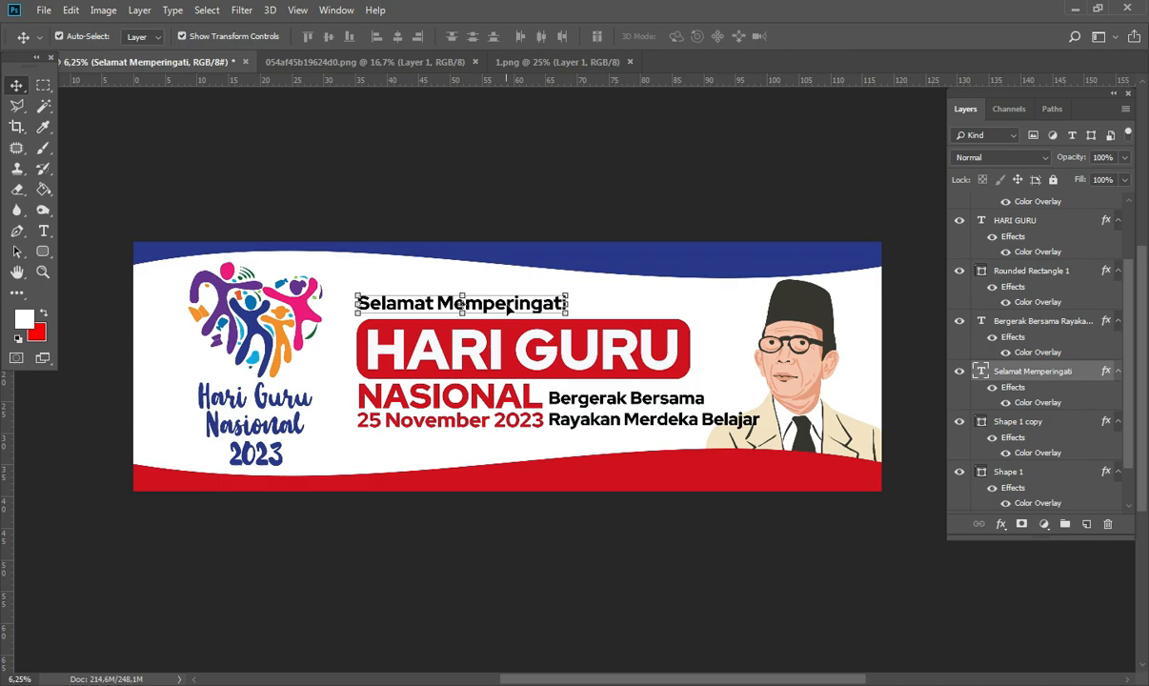
{"action": "key", "text": "Down"}
{"action": "key", "text": "Down"}
- Select all headline texts together with the red rectangle and move them slightly toward the logo and down
{"action": "left_click", "coordinate": [682, 338], "text": "shift"}
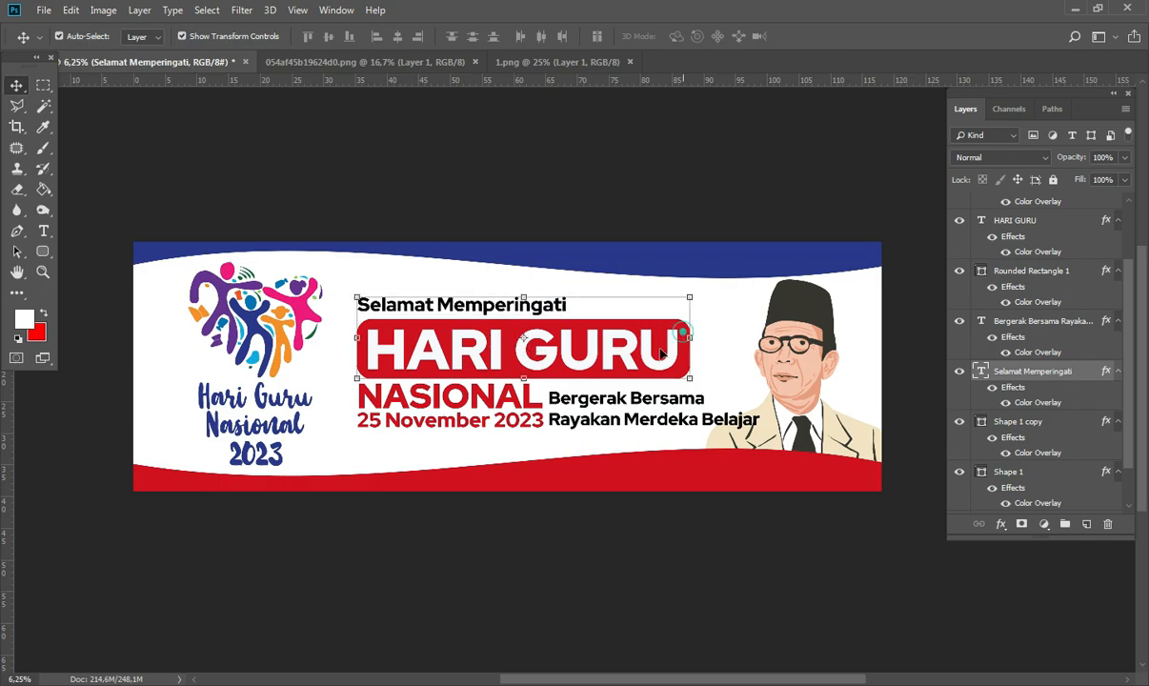
{"action": "left_click", "coordinate": [656, 343], "text": "shift"}
{"action": "left_click", "coordinate": [512, 420], "text": "shift"}
{"action": "left_click", "coordinate": [503, 400], "text": "shift"}
{"action": "left_click", "coordinate": [586, 406], "text": "shift"}
{"action": "left_click_drag", "start_coordinate": [586, 407], "coordinate": [565, 412]}
- Scale the selected headline group to about 91.3% so it clears the portrait
{"action": "left_click_drag", "start_coordinate": [735, 435], "coordinate": [721, 437]}
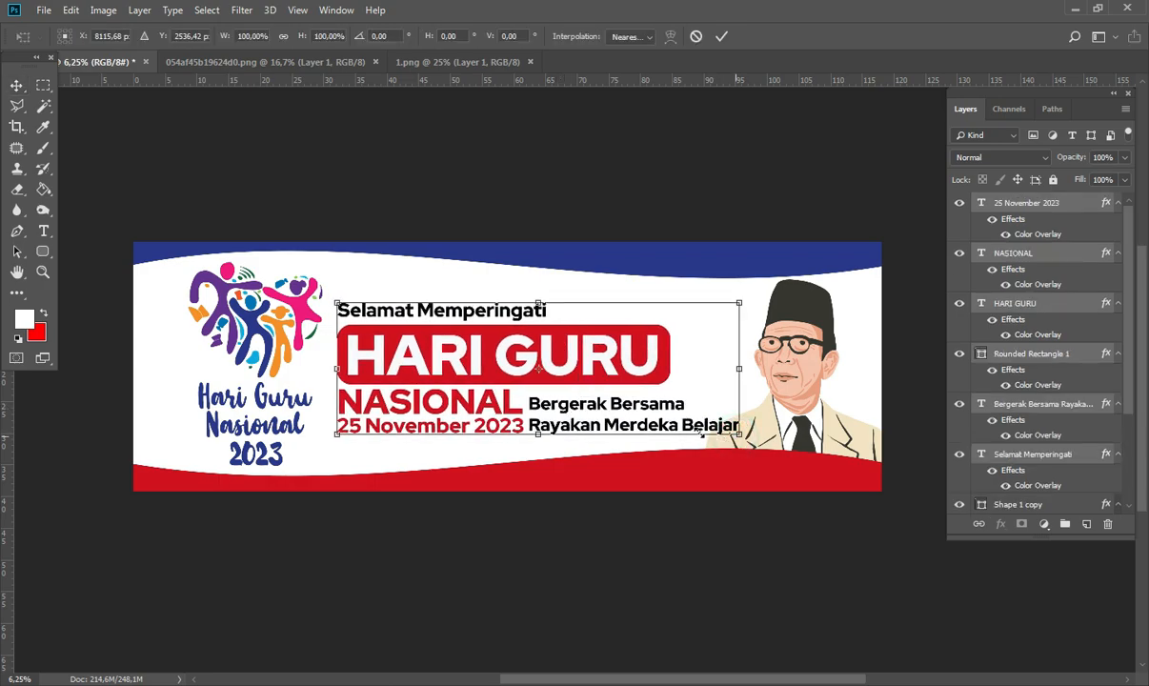
{"action": "left_click_drag", "start_coordinate": [698, 432], "coordinate": [699, 435]}
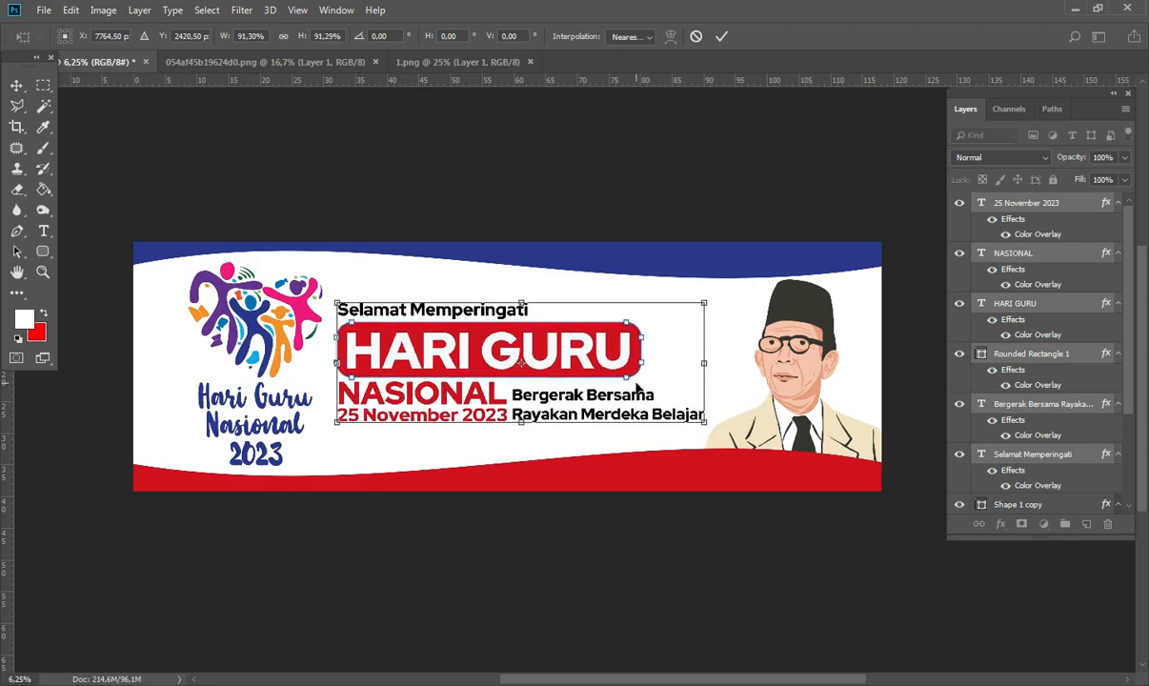
{"action": "double_click", "coordinate": [636, 385]}
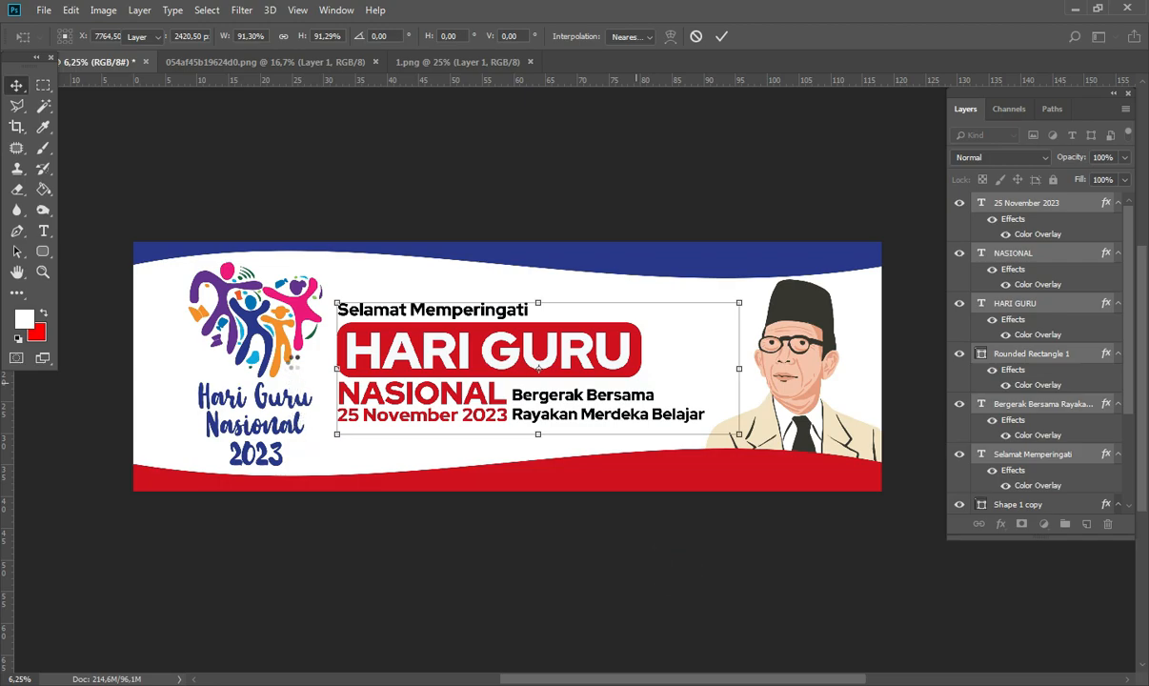
{"action": "left_click", "coordinate": [303, 330]}
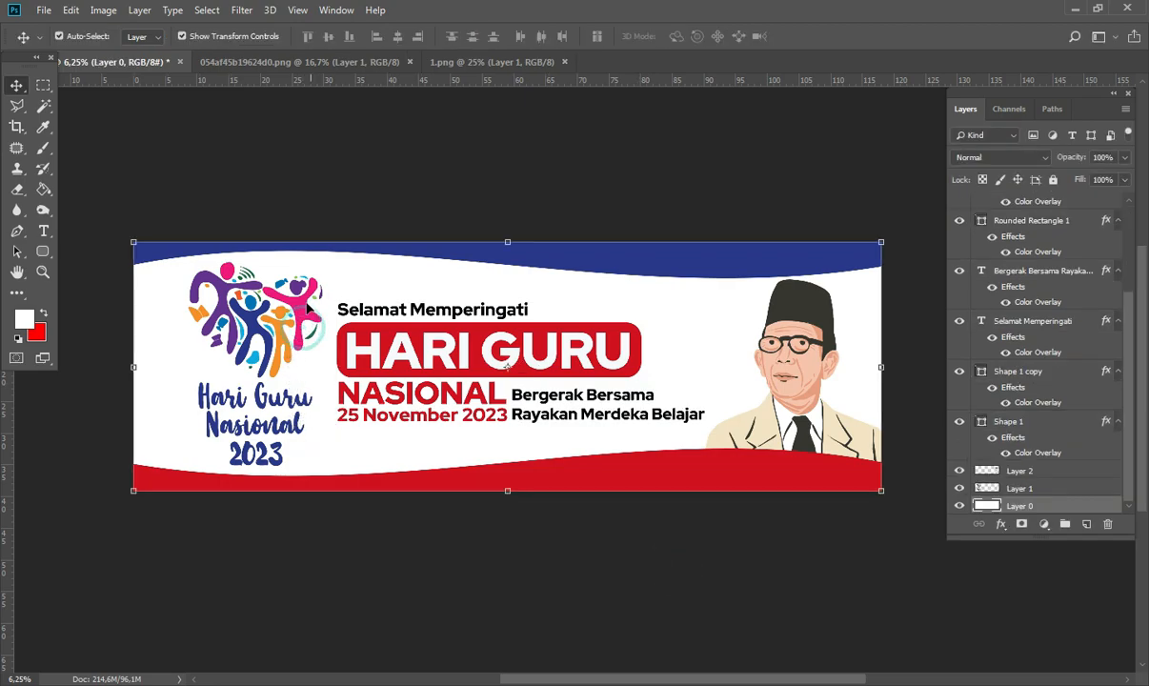
- Scale the Hari Guru Nasional 2023 event logo down slightly
{"action": "left_click", "coordinate": [305, 303]}
{"action": "key", "text": "ctrl+t"}
{"action": "mouse_move", "coordinate": [321, 263]}
{"action": "left_mouse_down"}
{"action": "mouse_move", "coordinate": [318, 253]}
{"action": "mouse_move", "coordinate": [316, 270]}
{"action": "left_mouse_up"}
{"action": "key", "text": "Return"}
{"action": "left_click", "coordinate": [729, 576]}
- Bring the bendera flag, Merdeka Belajar and HUT PGRI 78 images into the banner, with the flag and Merdeka Belajar beside "Selamat Memperingati"
{"action": "left_click", "coordinate": [43, 11]}
{"action": "left_click", "coordinate": [62, 43]}
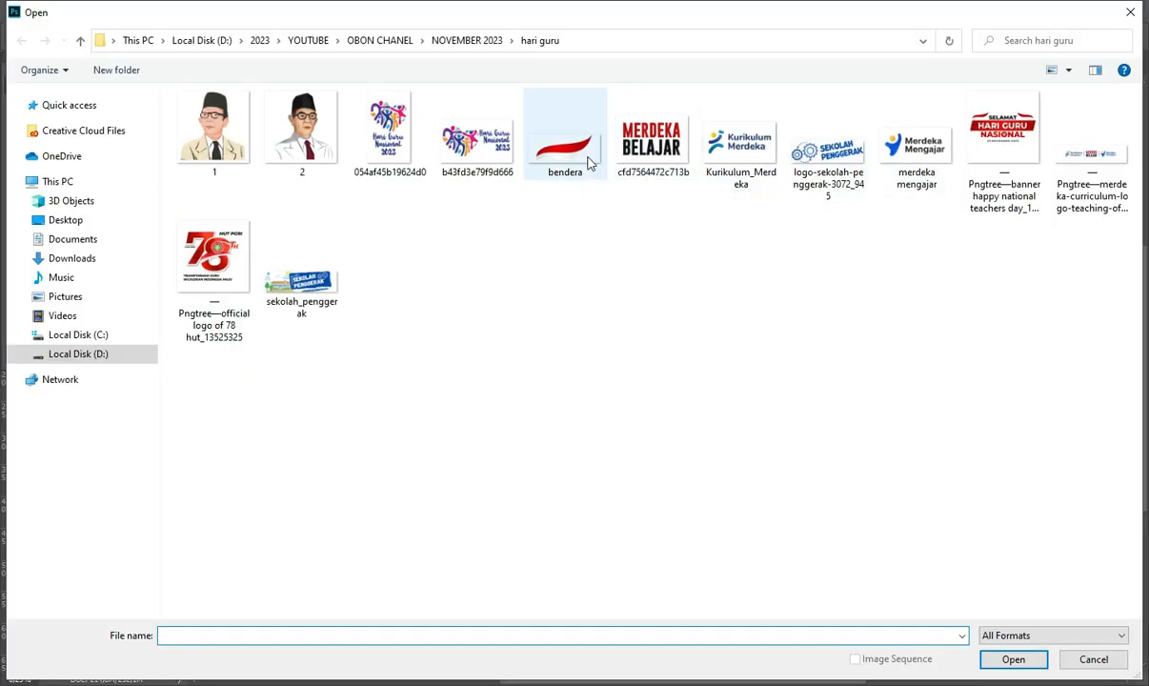
{"action": "double_click", "coordinate": [583, 156]}
{"action": "left_click_drag", "start_coordinate": [612, 357], "coordinate": [598, 249]}
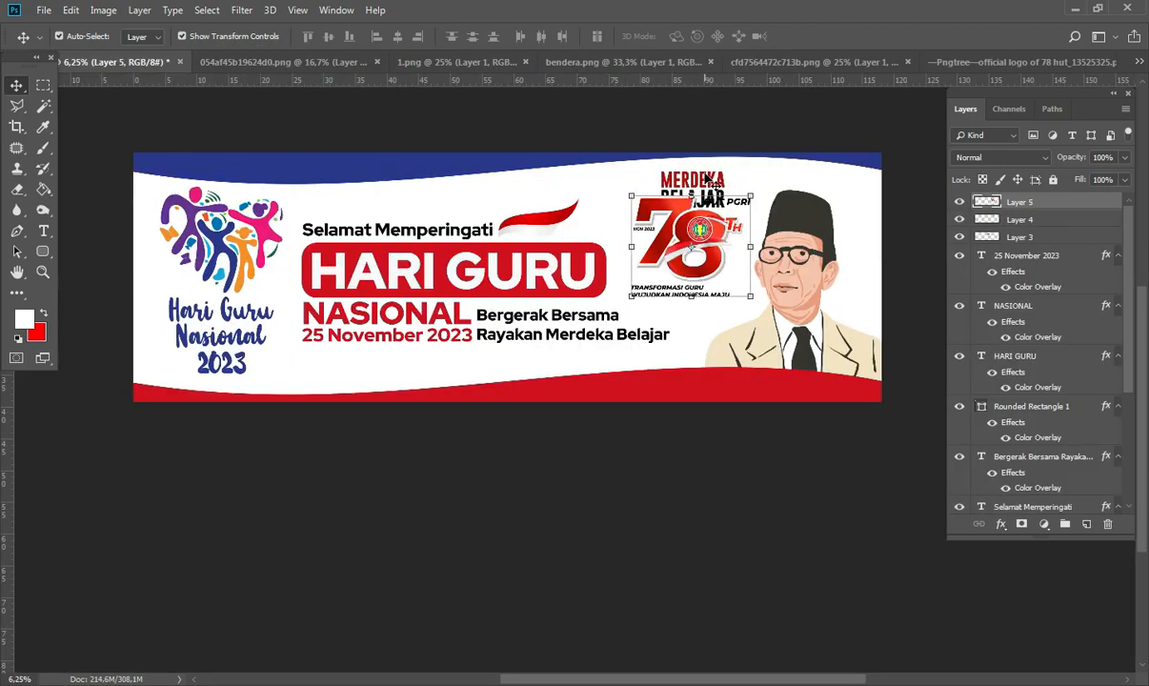
{"action": "left_click", "coordinate": [709, 179]}
{"action": "left_click_drag", "start_coordinate": [709, 179], "coordinate": [629, 208]}
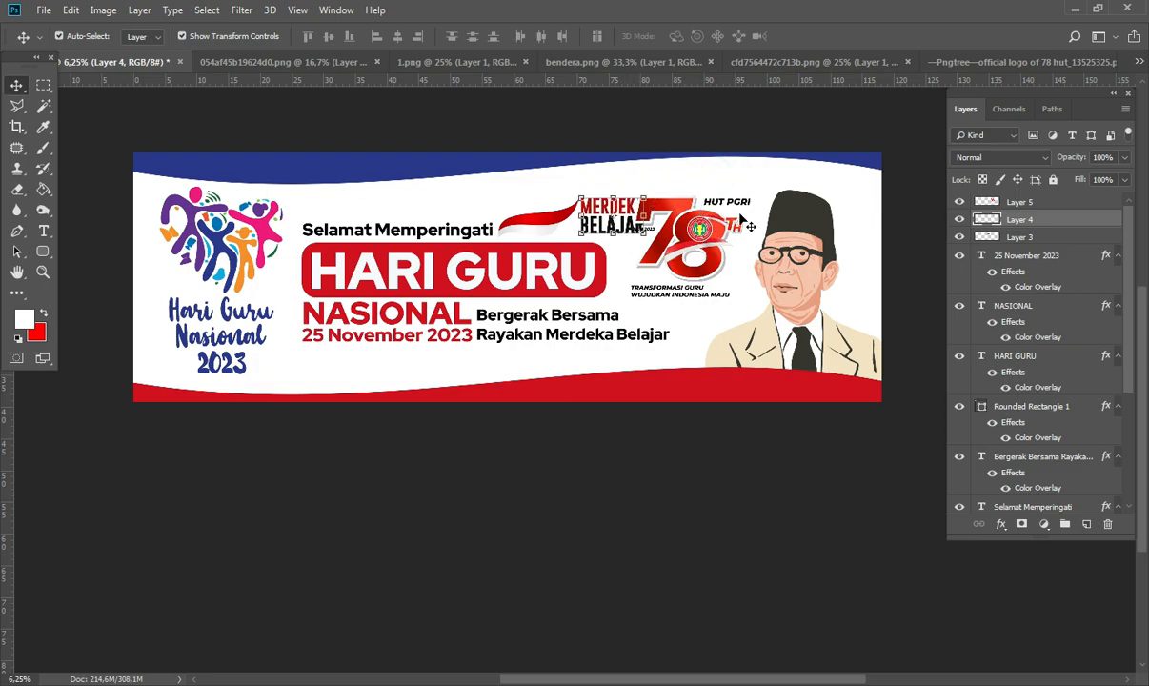
- Nudge the portrait toward the banner's right edge and move the HUT PGRI 78 logo closer to it, clear of Merdeka Belajar
{"action": "left_click", "coordinate": [831, 266]}
{"action": "left_click_drag", "start_coordinate": [814, 305], "coordinate": [817, 311]}
{"action": "key", "text": "shift+Right"}
{"action": "key", "text": "shift+Right"}
{"action": "key", "text": "shift+Right"}
{"action": "key", "text": "shift+Right"}
{"action": "left_click", "coordinate": [808, 461]}
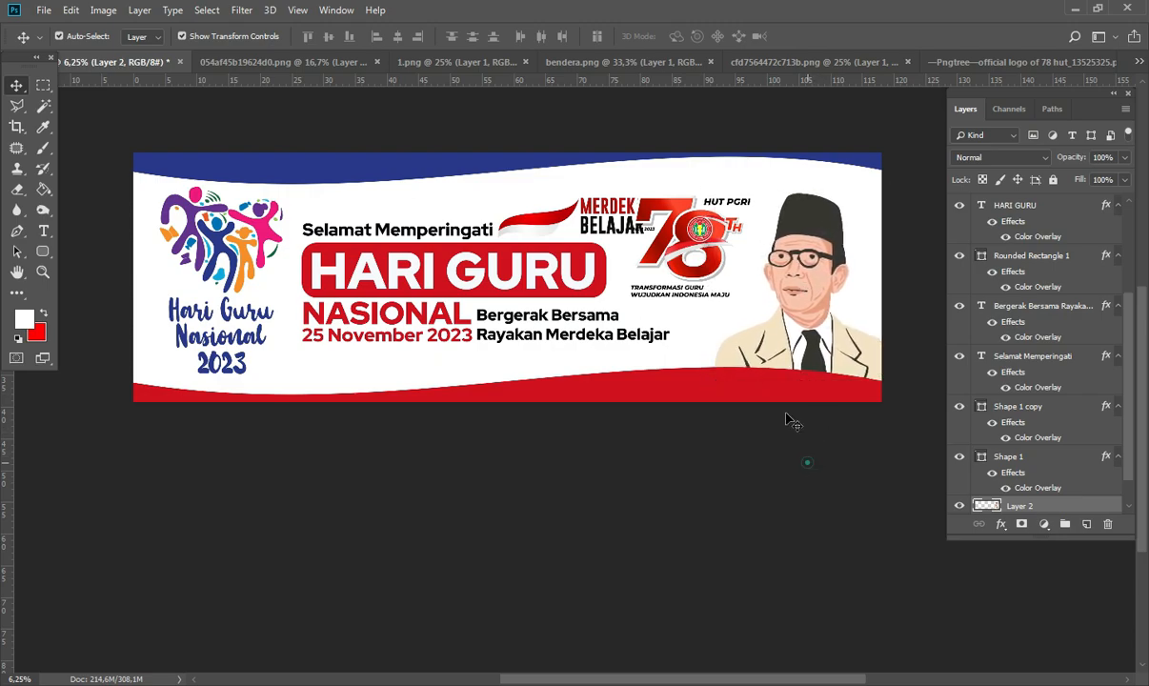
{"action": "left_click", "coordinate": [716, 267]}
{"action": "left_click_drag", "start_coordinate": [724, 275], "coordinate": [736, 283]}
- Set Merdeka Belajar beside the flag and scale both together to about 94.2% above the red rectangle
{"action": "left_click", "coordinate": [589, 230]}
{"action": "left_click_drag", "start_coordinate": [643, 194], "coordinate": [625, 195]}
{"action": "double_click", "coordinate": [627, 210]}
{"action": "left_click", "coordinate": [544, 226], "text": "shift"}
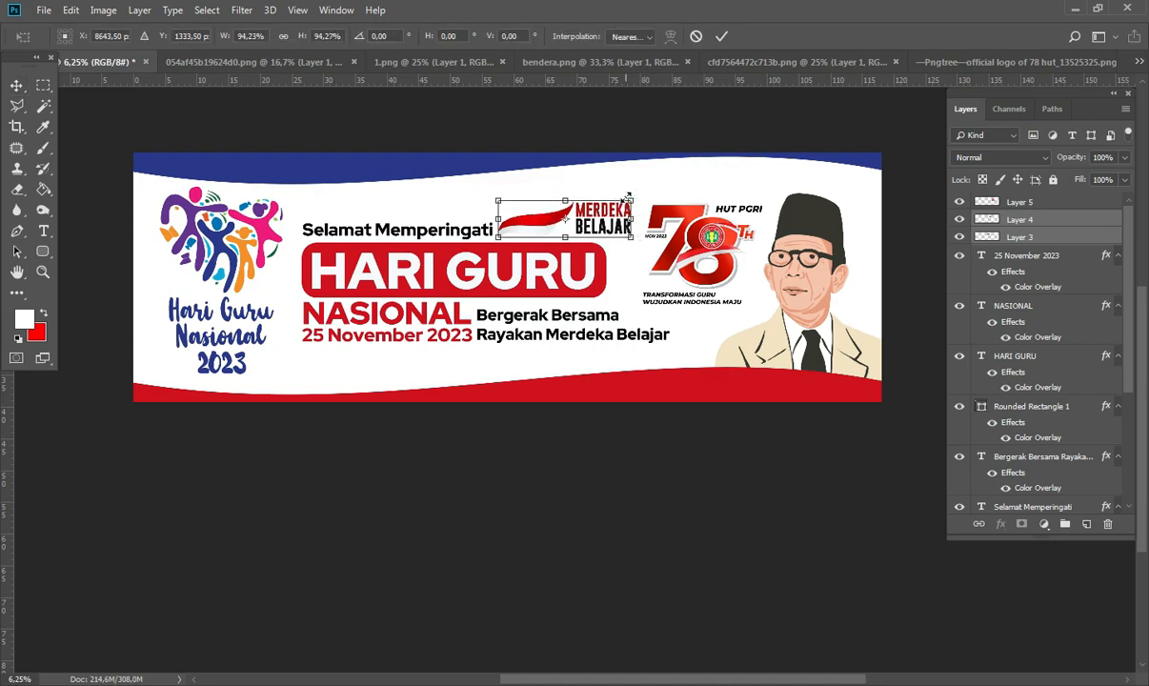
{"action": "key", "text": "Return"}
{"action": "left_click", "coordinate": [677, 443]}
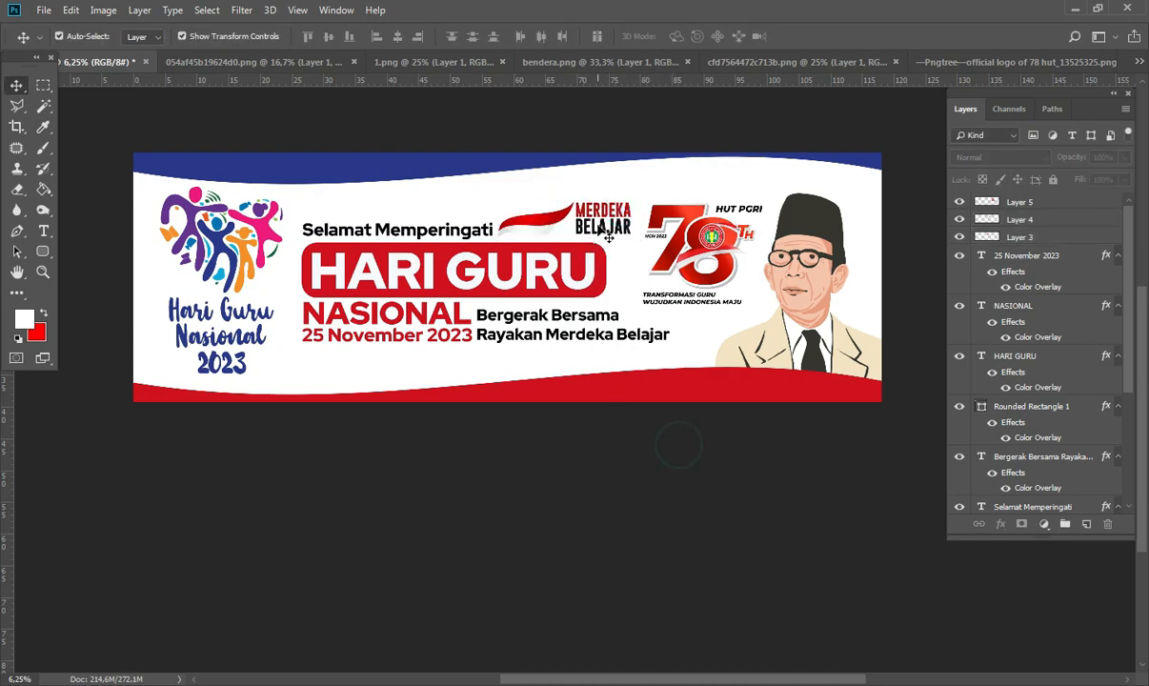
{"action": "left_click", "coordinate": [599, 227]}
{"action": "left_click", "coordinate": [619, 225]}
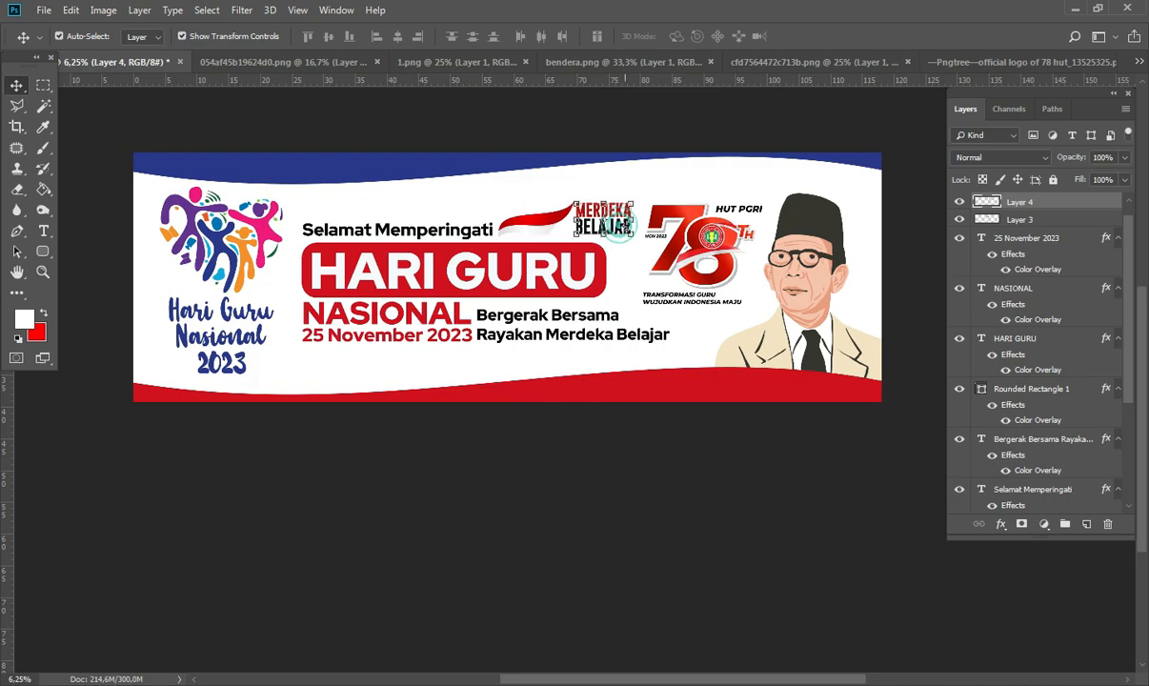
{"action": "left_click", "coordinate": [626, 444]}
- Move the HUT PGRI 78 logo up slightly
{"action": "scroll", "coordinate": [624, 443], "scroll_direction": "up", "scroll_amount": 4}
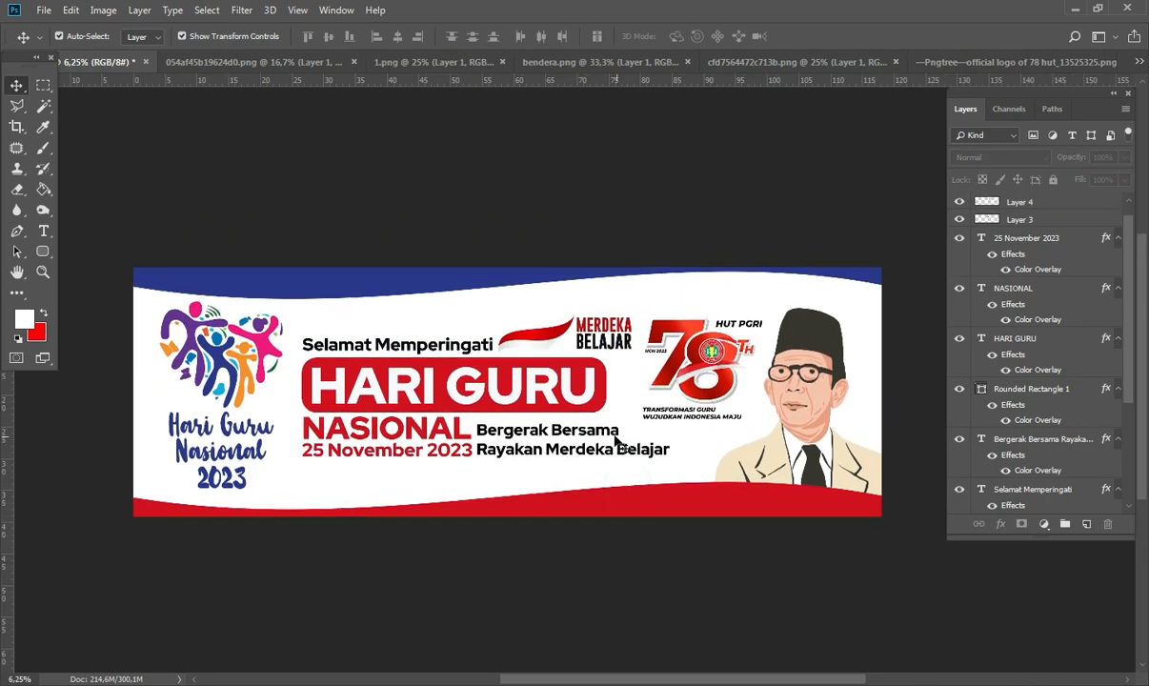
{"action": "scroll", "coordinate": [614, 441], "scroll_direction": "up", "scroll_amount": 2}
{"action": "scroll", "coordinate": [529, 398], "scroll_direction": "down", "scroll_amount": 2}
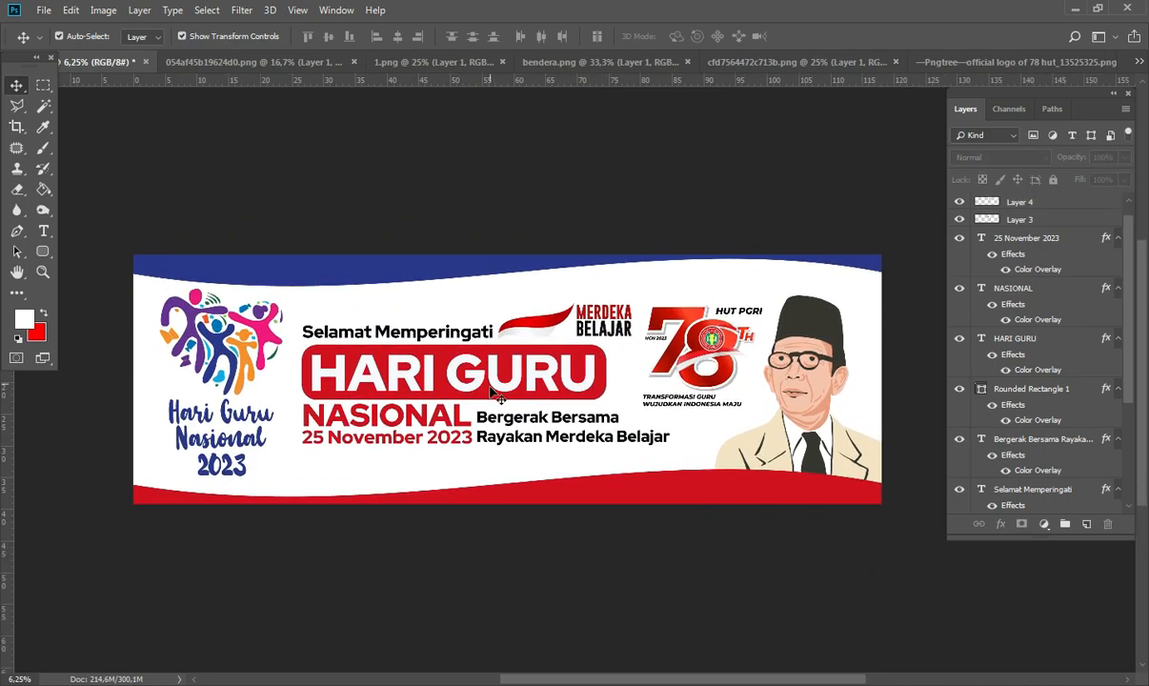
{"action": "scroll", "coordinate": [646, 481], "scroll_direction": "up", "scroll_amount": 1}
{"action": "left_click", "coordinate": [680, 385]}
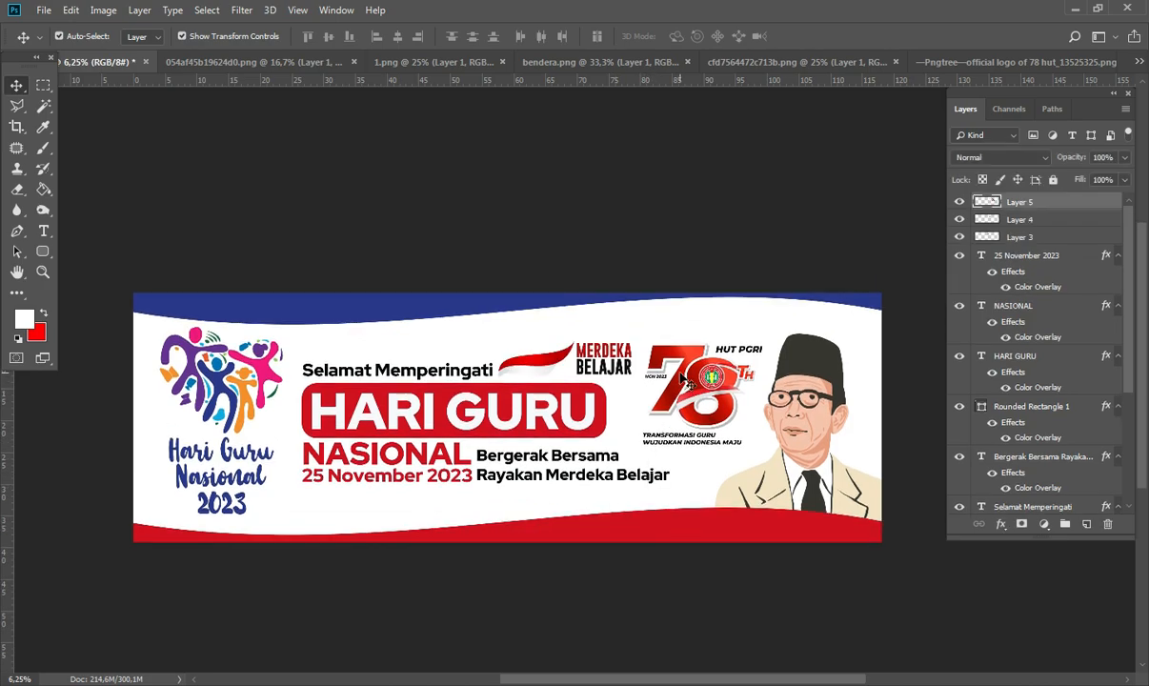
{"action": "left_click_drag", "start_coordinate": [706, 374], "coordinate": [708, 370]}
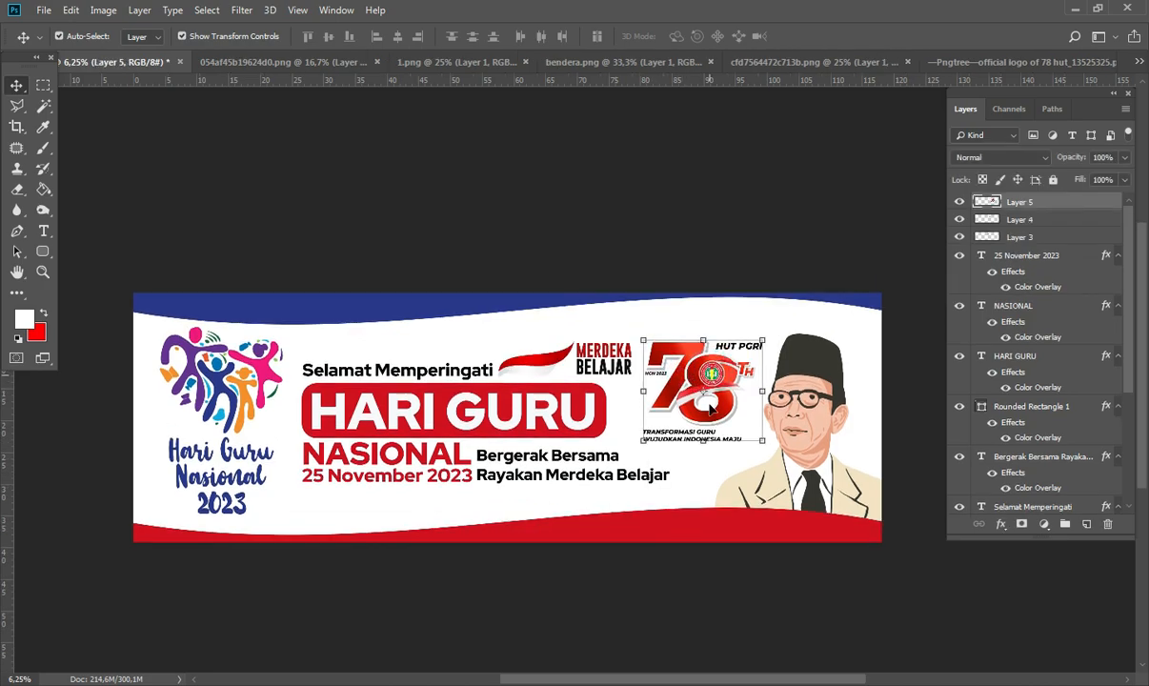
{"action": "left_click", "coordinate": [710, 578]}
{"action": "scroll", "coordinate": [587, 526], "scroll_direction": "up", "scroll_amount": 1}
- Add a Bevel & Emboss effect to the red rectangle with Outer Bevel style, Smooth technique, 126% depth and 13 px size
{"action": "left_click", "coordinate": [558, 418]}
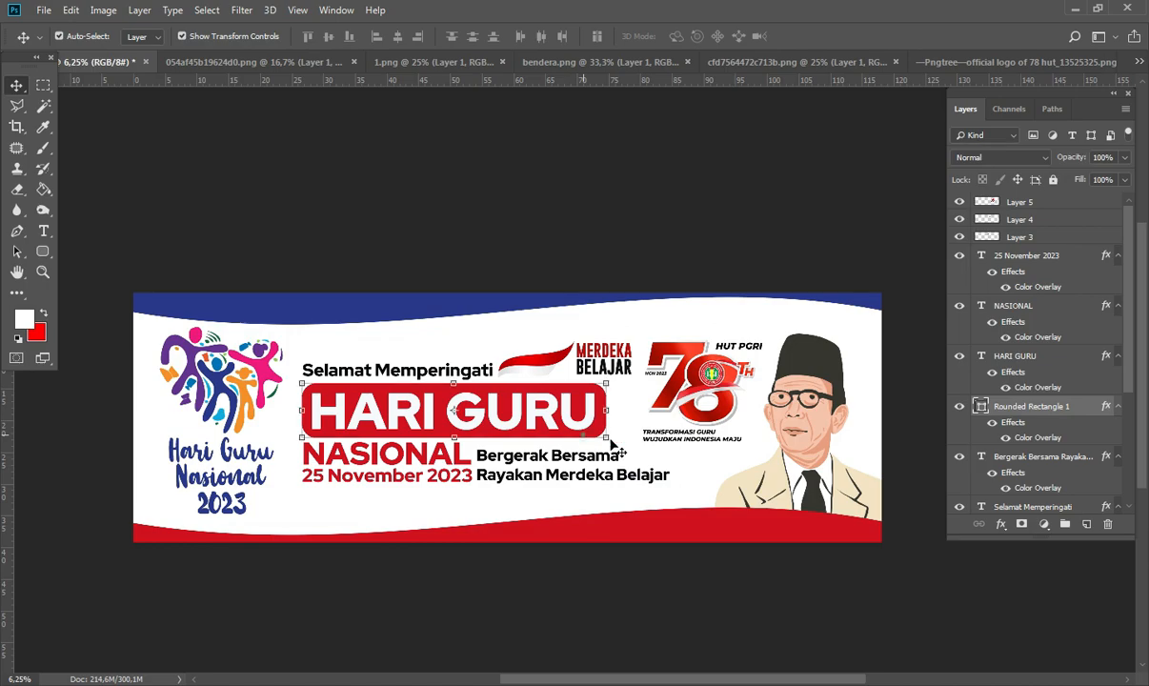
{"action": "left_click", "coordinate": [999, 532]}
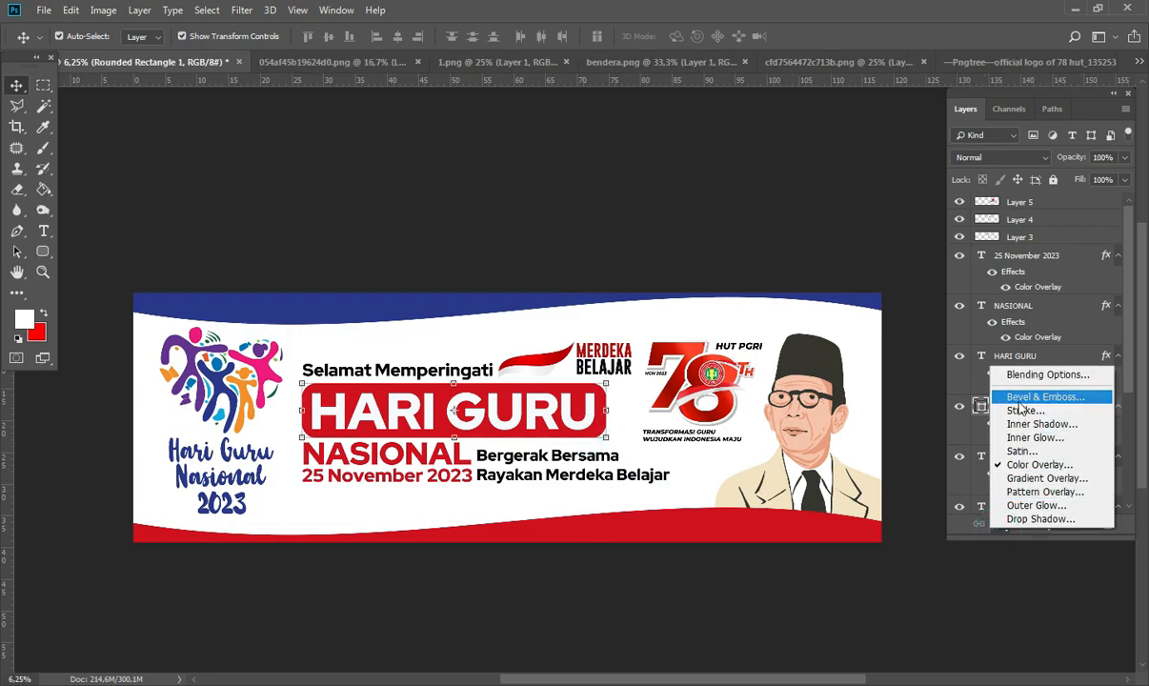
{"action": "left_click", "coordinate": [1009, 375]}
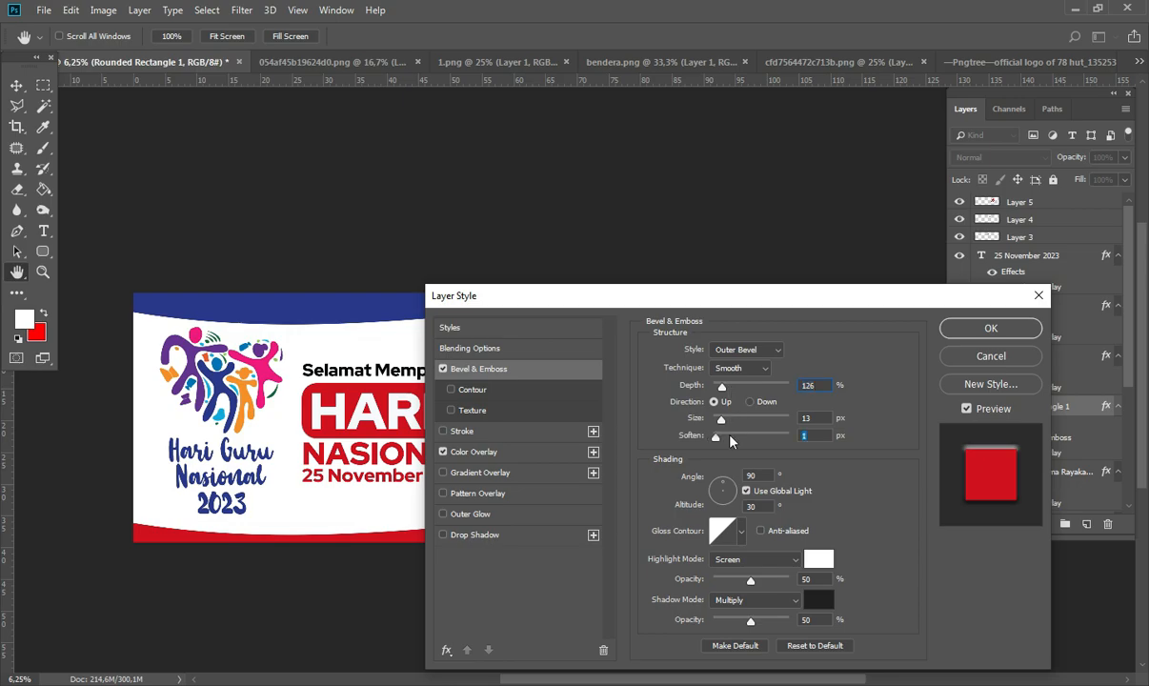
{"action": "left_click", "coordinate": [947, 326]}
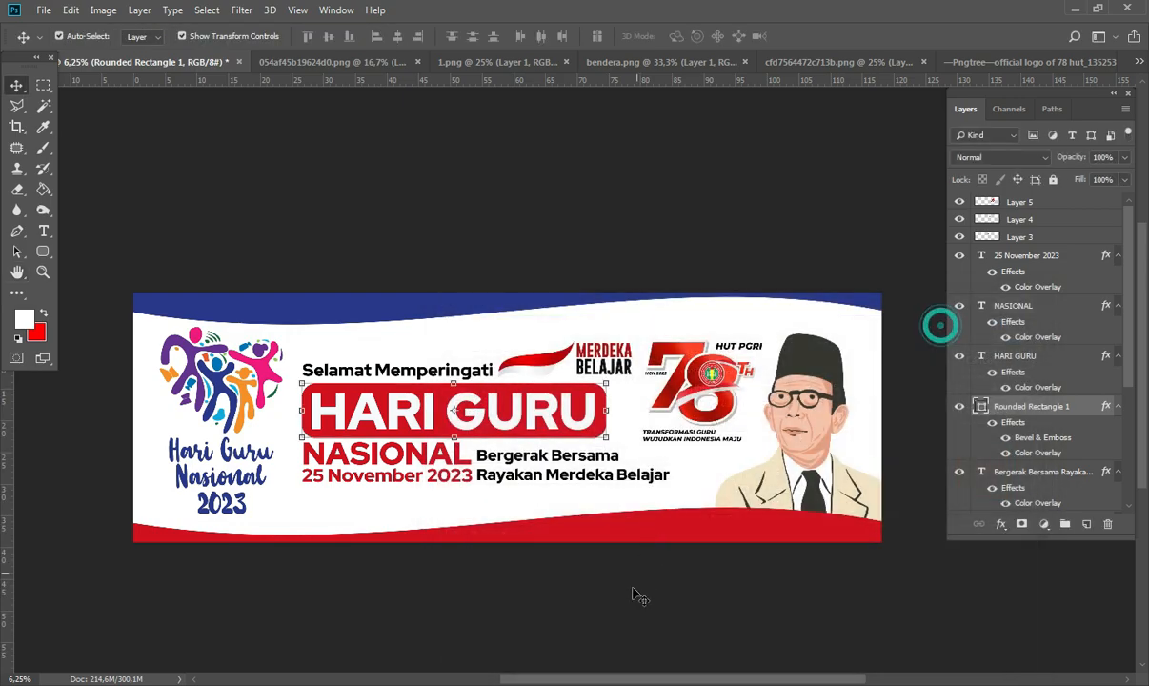
{"action": "left_click", "coordinate": [631, 588]}
- Enlarge "NASIONAL", the date and the slogan together until the slogan ends just short of the portrait
{"action": "left_click", "coordinate": [416, 476]}
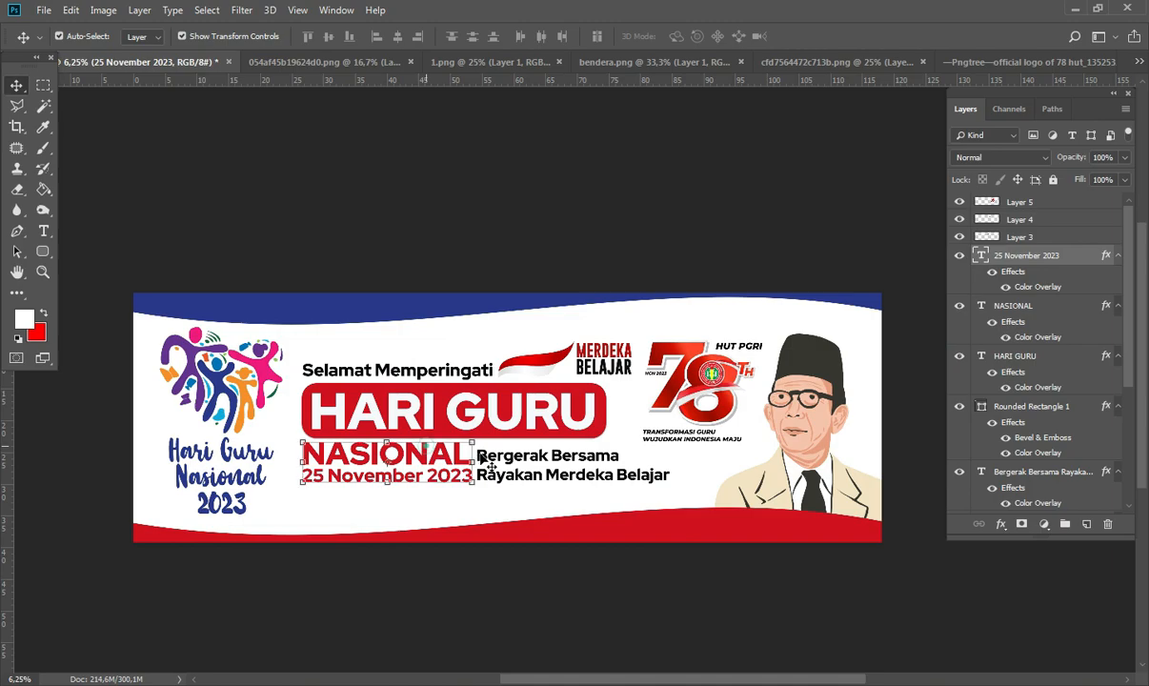
{"action": "left_click", "coordinate": [540, 464], "text": "shift"}
{"action": "key", "text": "ctrl+t"}
{"action": "left_click_drag", "start_coordinate": [671, 481], "coordinate": [709, 492]}
{"action": "key", "text": "Return"}
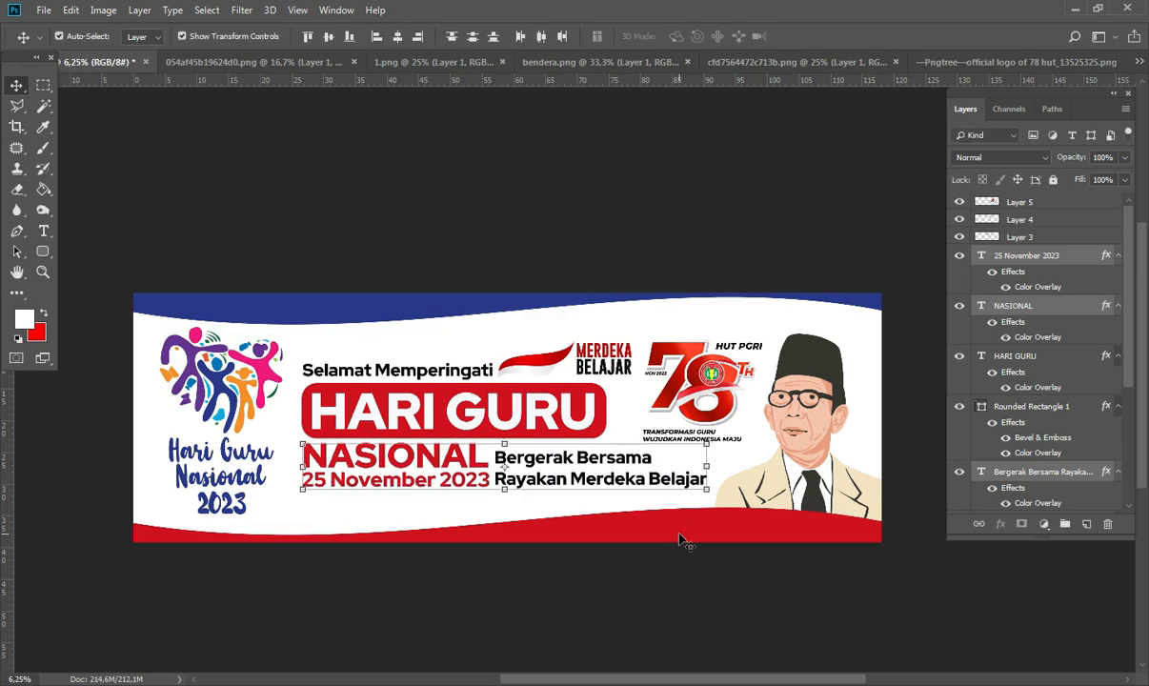
- Nudge "NASIONAL", the date and the slogan down, away from the red rectangle
{"action": "key", "text": "shift+Down"}
{"action": "key", "text": "shift+Down"}
{"action": "key", "text": "shift+Down"}
{"action": "key", "text": "shift+Down"}
{"action": "key", "text": "shift+Down"}
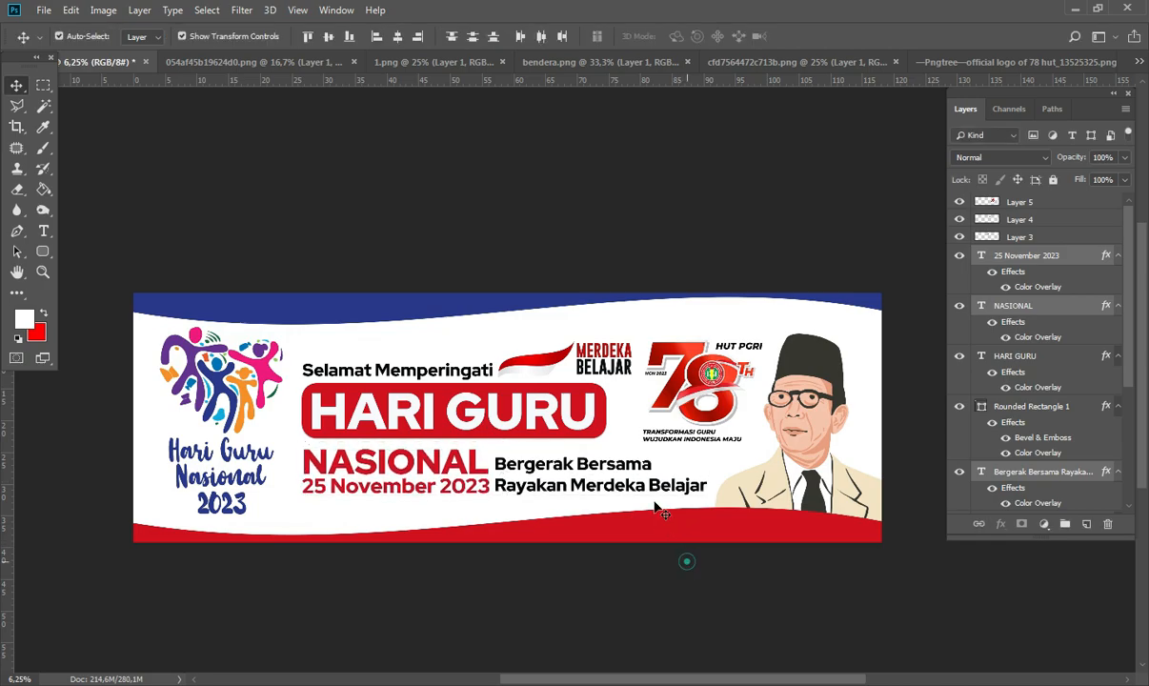
- Nudge "HARI GURU" and its red rectangle down to even out the spacing between the headline lines
{"action": "left_click", "coordinate": [598, 430]}
{"action": "left_click", "coordinate": [573, 423], "text": "shift"}
{"action": "key", "text": "shift+Down"}
{"action": "key", "text": "shift+Down"}
{"action": "key", "text": "shift+Down"}
{"action": "key", "text": "shift+Down"}
{"action": "key", "text": "shift+Down"}
{"action": "key", "text": "shift+Down"}
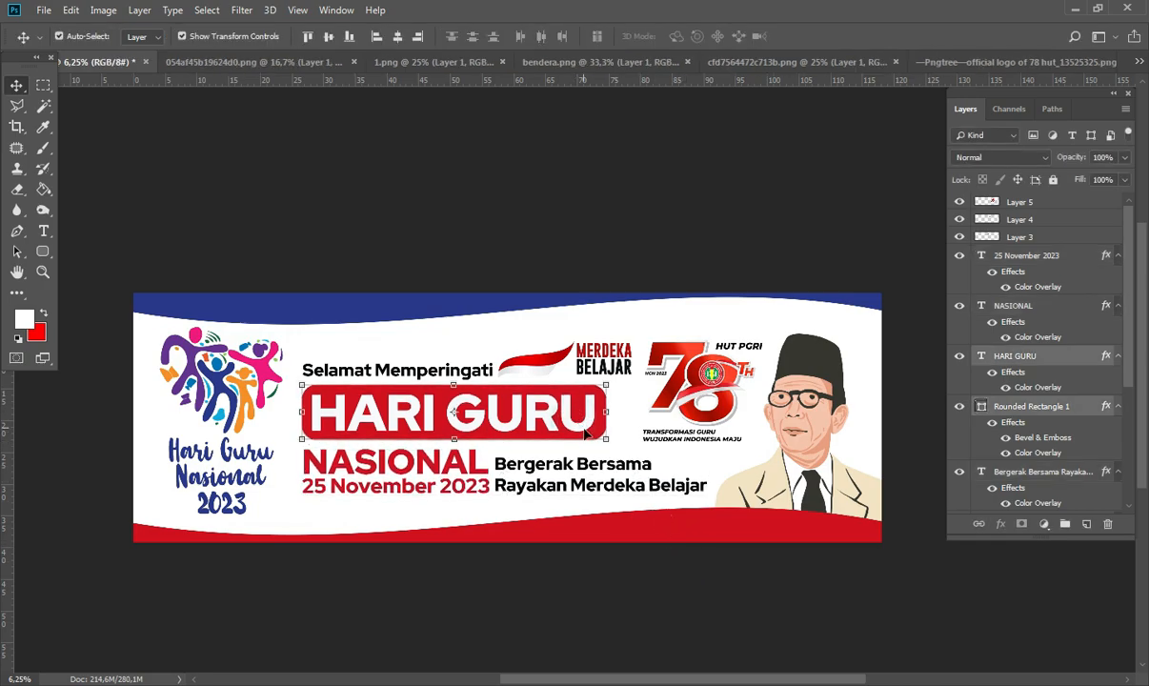
{"action": "left_click", "coordinate": [631, 536]}
{"action": "left_click", "coordinate": [693, 416]}
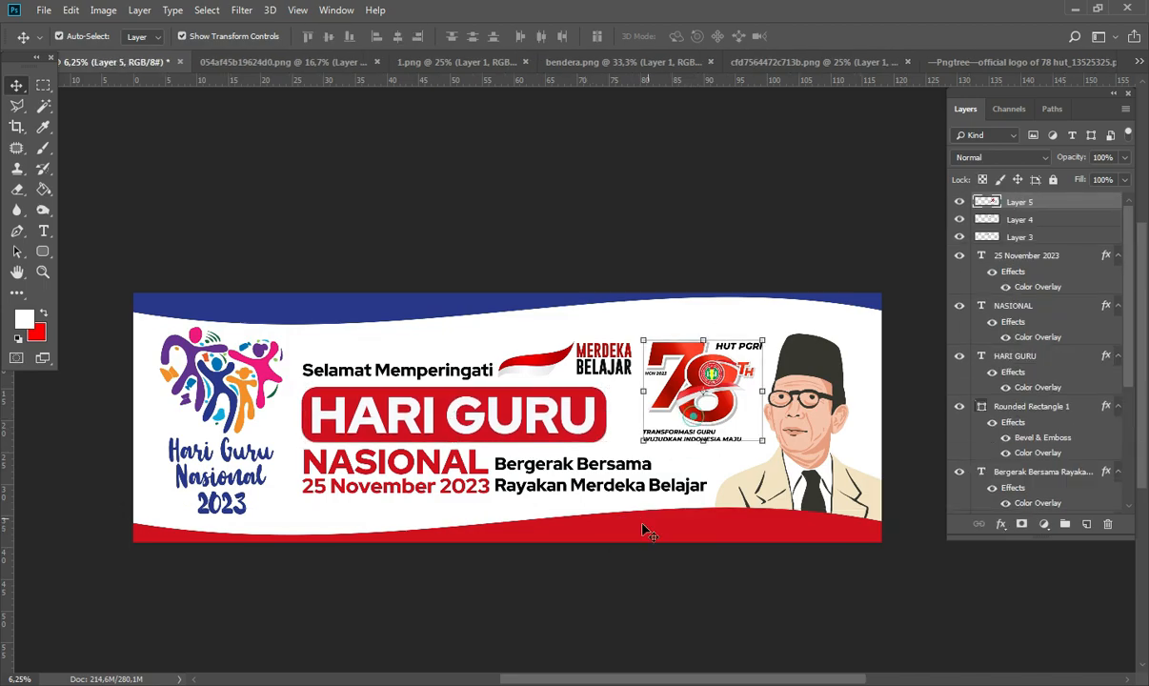
{"action": "left_click", "coordinate": [576, 244]}
{"action": "scroll", "coordinate": [531, 247], "scroll_direction": "down", "scroll_amount": 4}
{"action": "scroll", "coordinate": [525, 243], "scroll_direction": "up", "scroll_amount": 3}
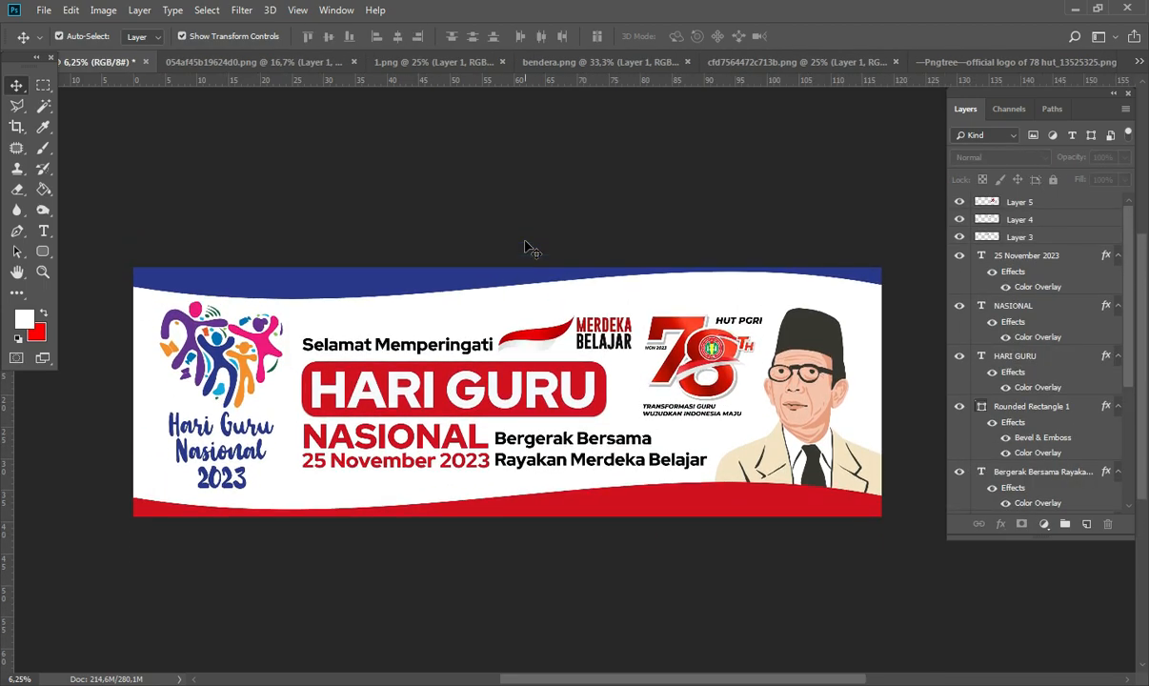
- Lower the blue wave to show more of it and shift the event logo down to clear it
{"action": "left_click", "coordinate": [446, 278]}
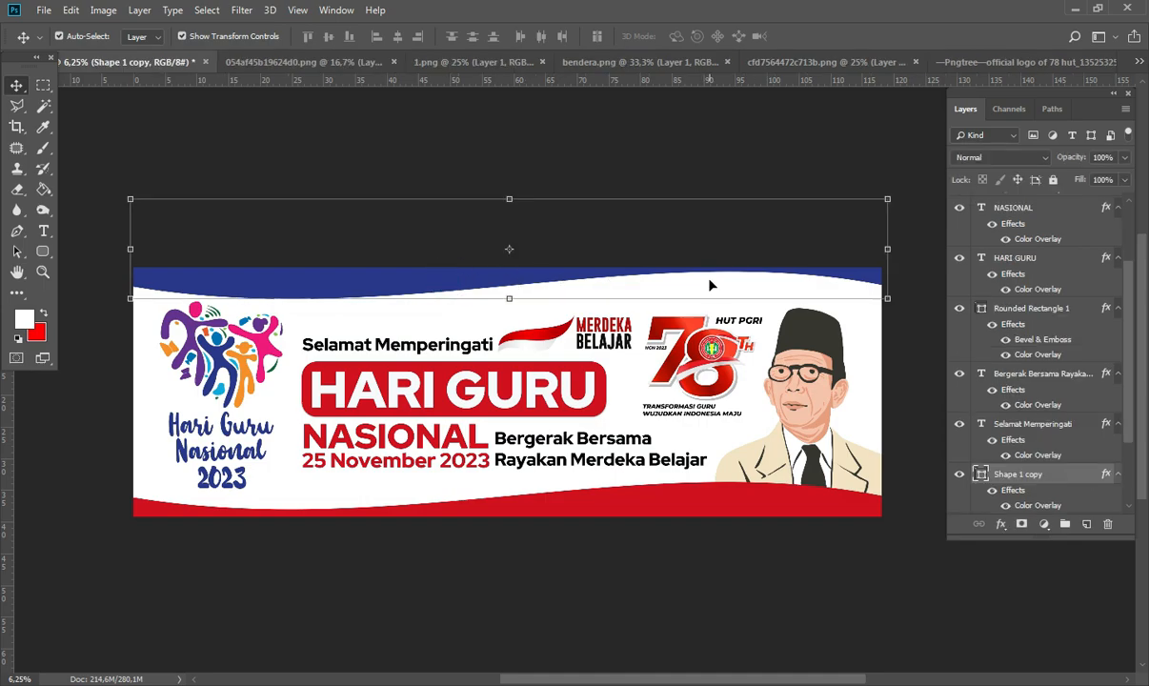
{"action": "left_click", "coordinate": [704, 560]}
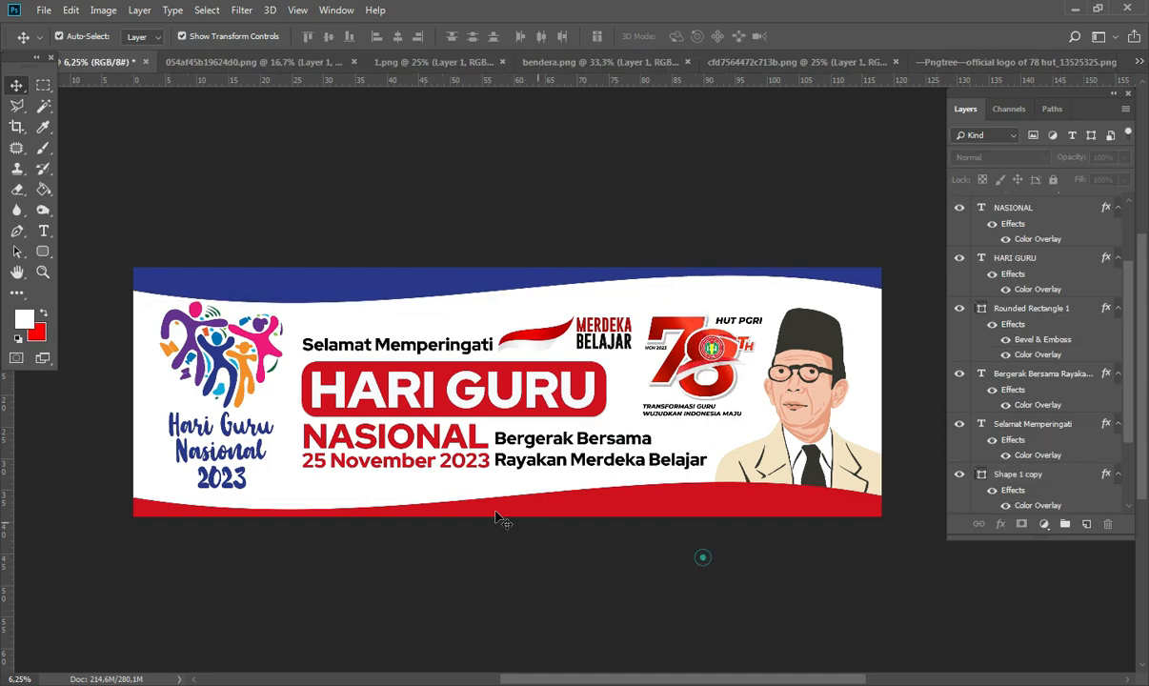
{"action": "left_click", "coordinate": [277, 361]}
{"action": "left_click", "coordinate": [394, 629]}
{"action": "left_click", "coordinate": [406, 286]}
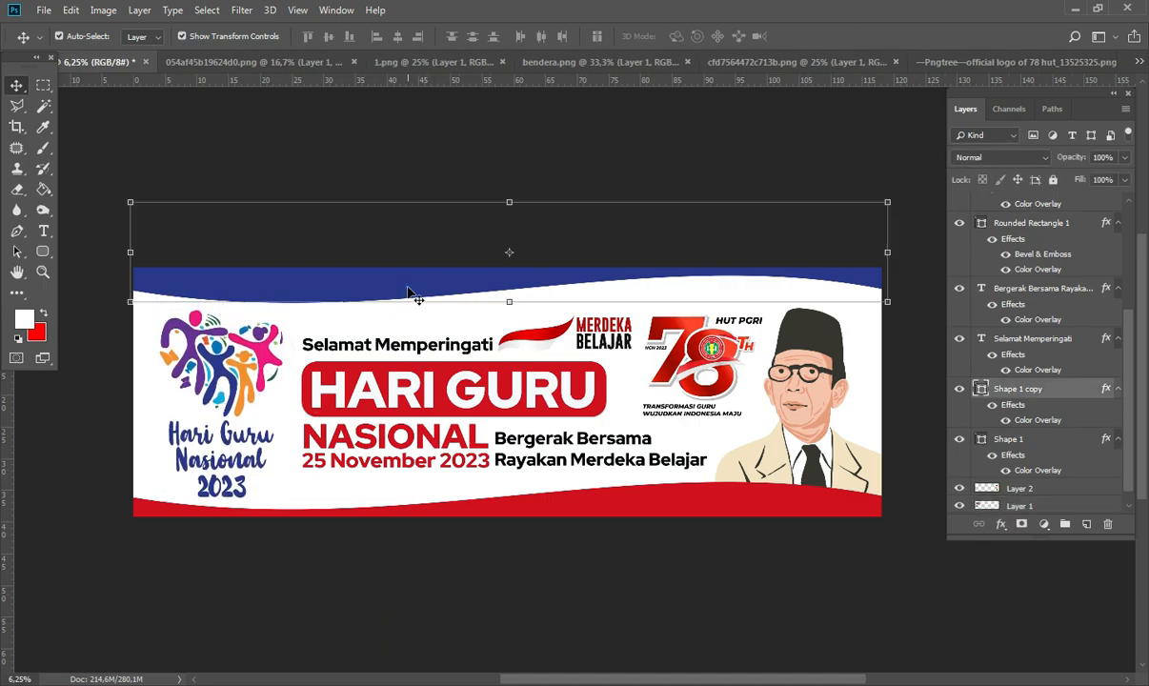
{"action": "left_click", "coordinate": [610, 583]}
- Scale the portrait up to about 106.5%
{"action": "left_click", "coordinate": [803, 391]}
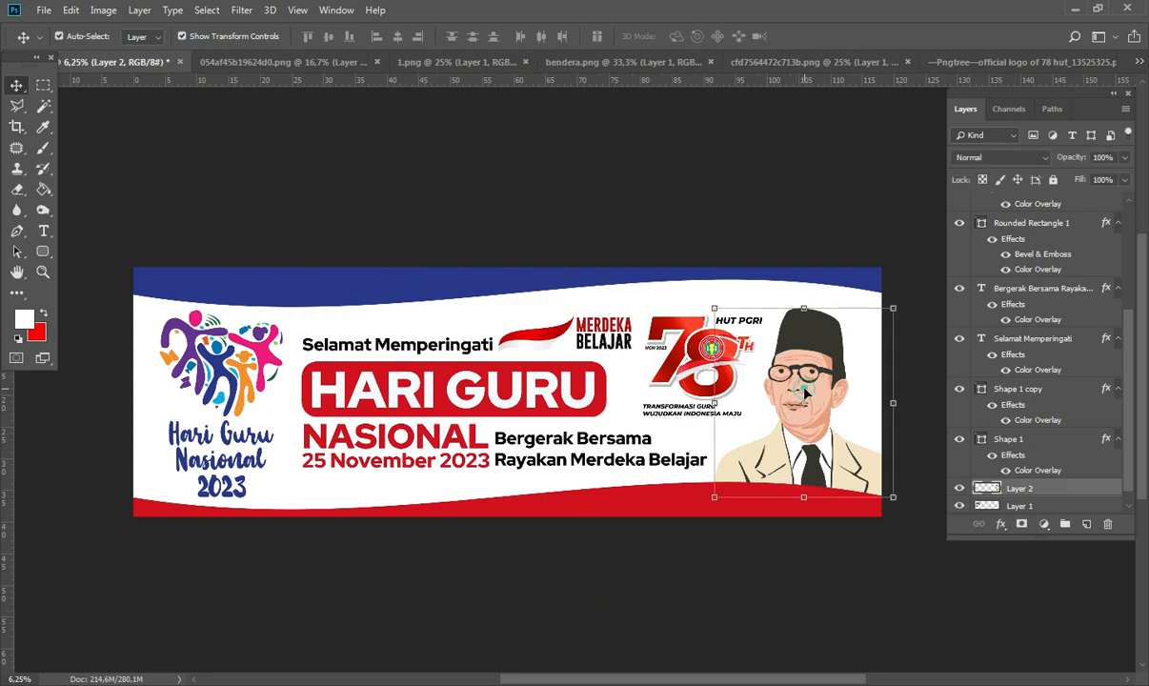
{"action": "left_click_drag", "start_coordinate": [893, 308], "coordinate": [897, 300]}
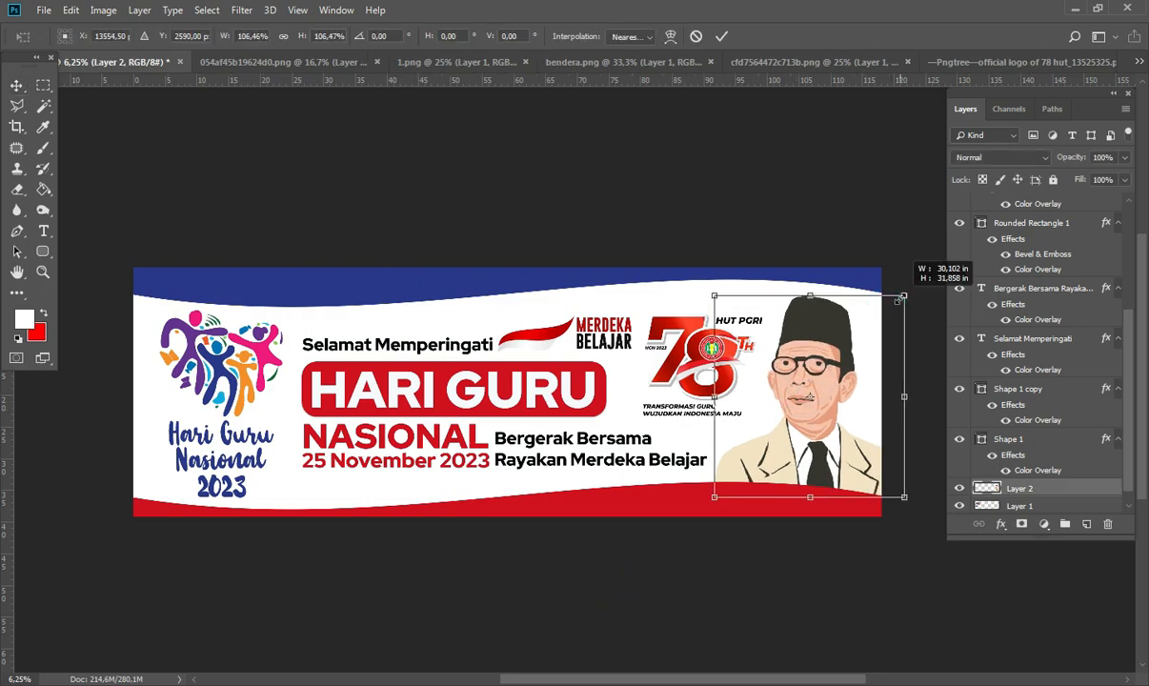
{"action": "double_click", "coordinate": [846, 326]}
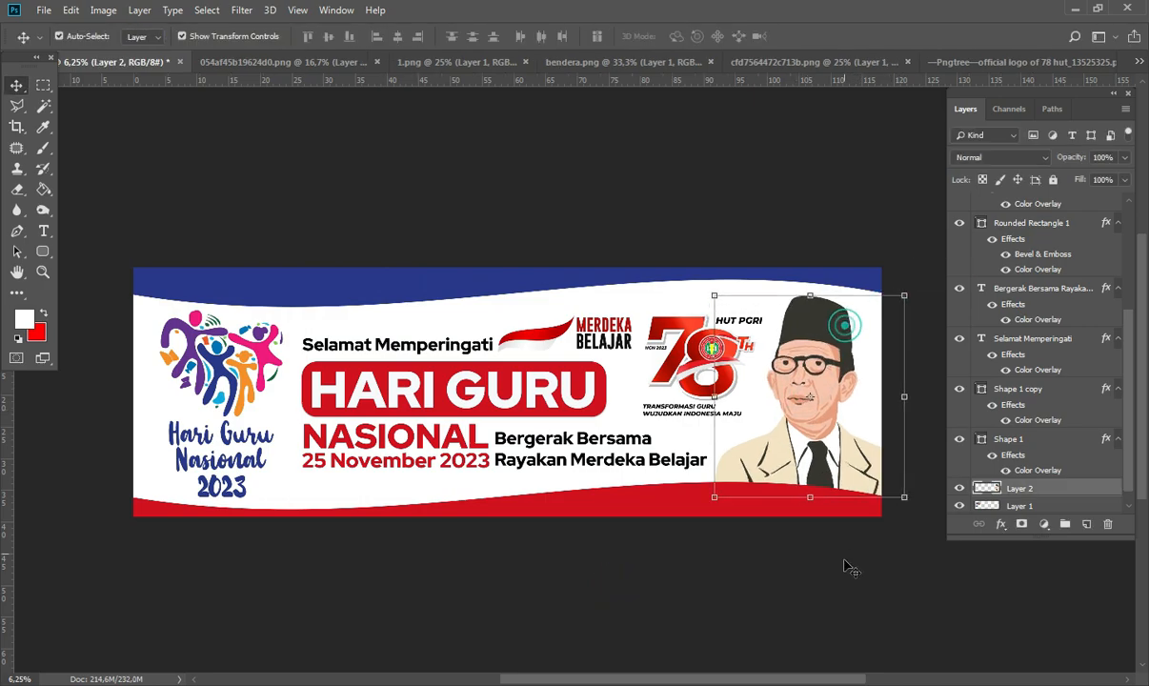
{"action": "left_click", "coordinate": [844, 582]}
- Apply a Color Overlay of light grey f0eaeb to the banner's white background layer
{"action": "scroll", "coordinate": [710, 486], "scroll_direction": "up", "scroll_amount": 2}
{"action": "left_click", "coordinate": [634, 340]}
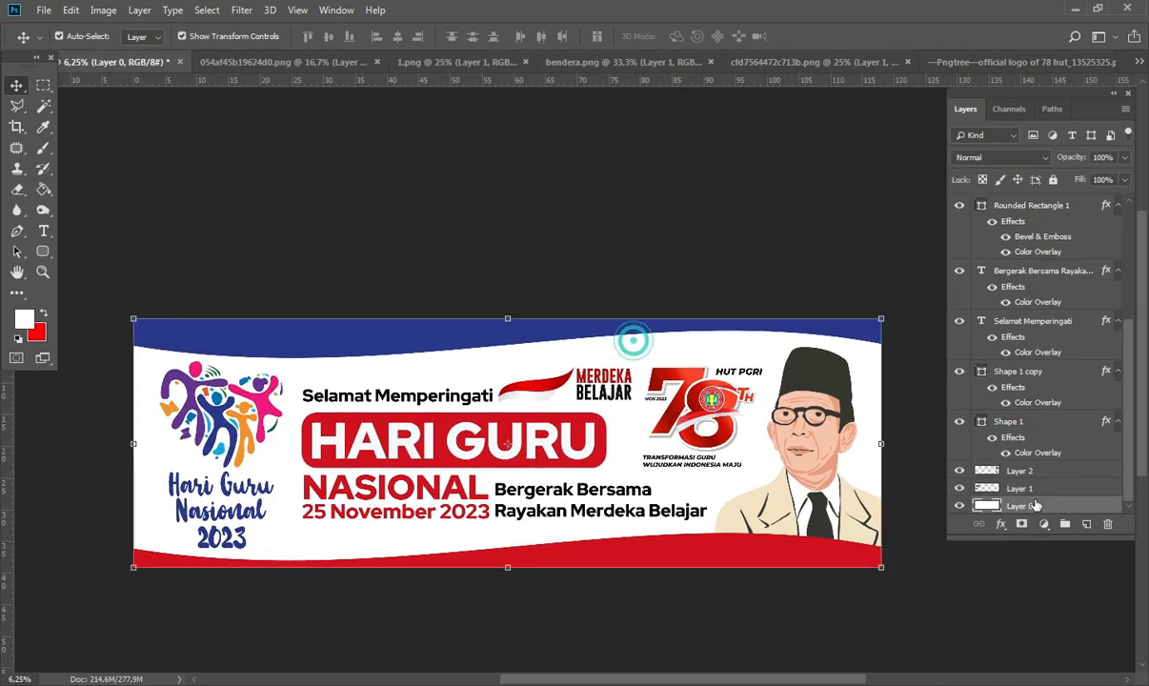
{"action": "left_click", "coordinate": [1000, 528]}
{"action": "left_click", "coordinate": [1030, 461]}
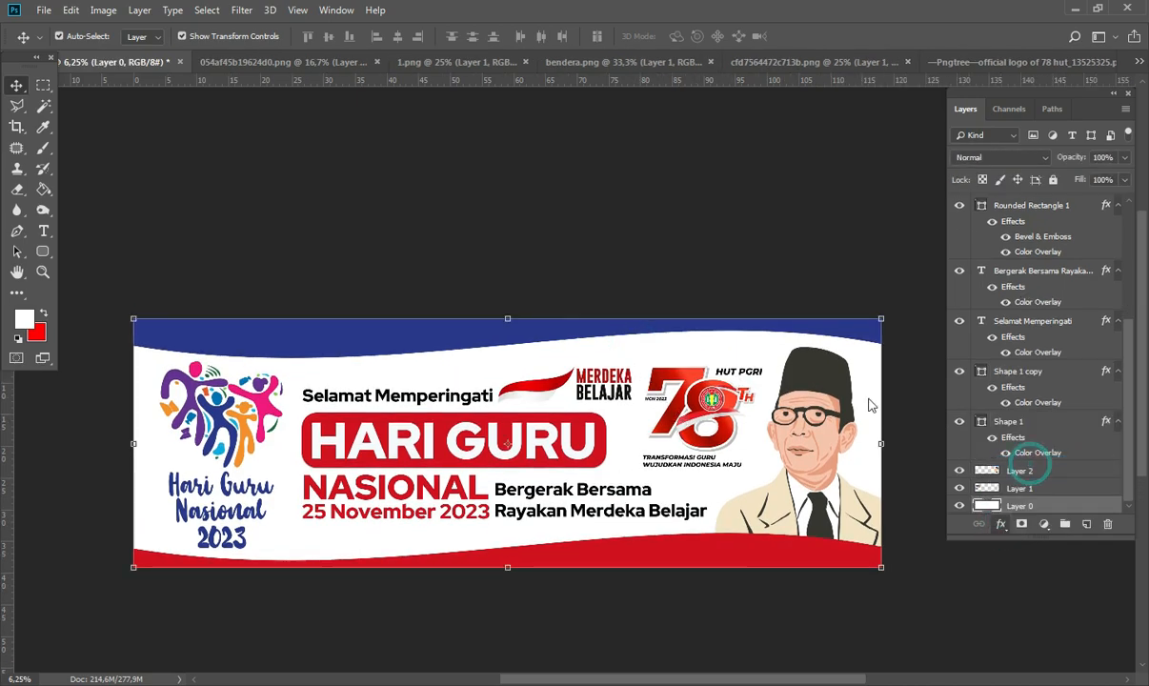
{"action": "left_click", "coordinate": [810, 354]}
{"action": "left_click", "coordinate": [709, 425]}
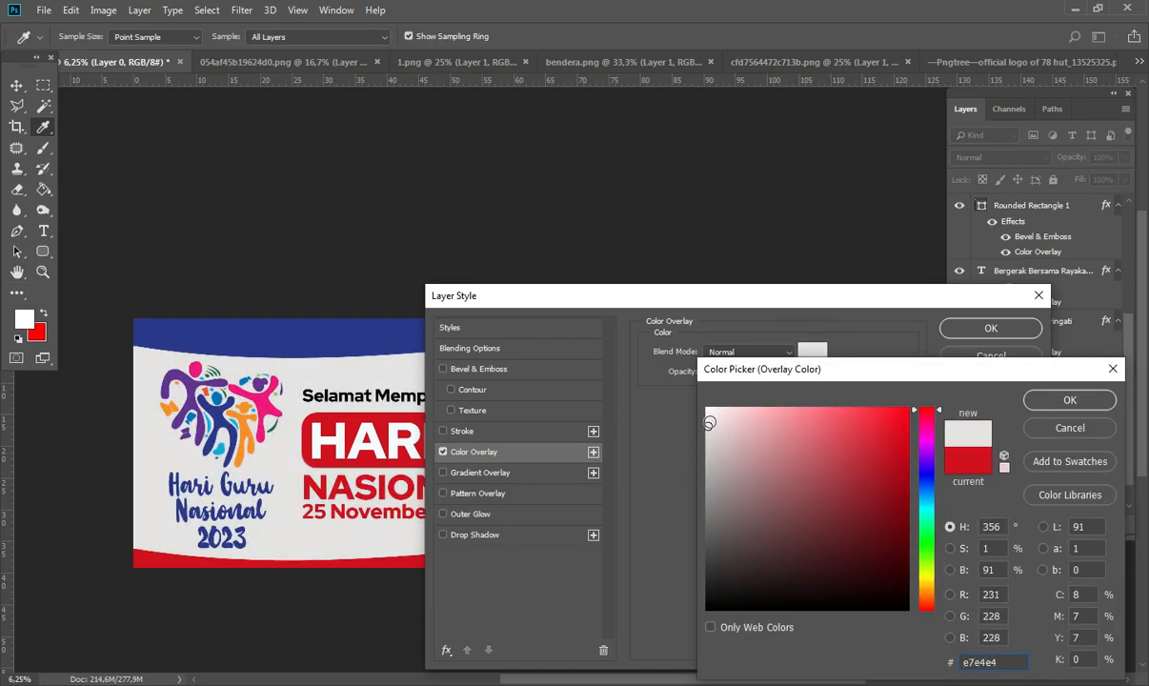
{"action": "left_click", "coordinate": [1068, 400]}
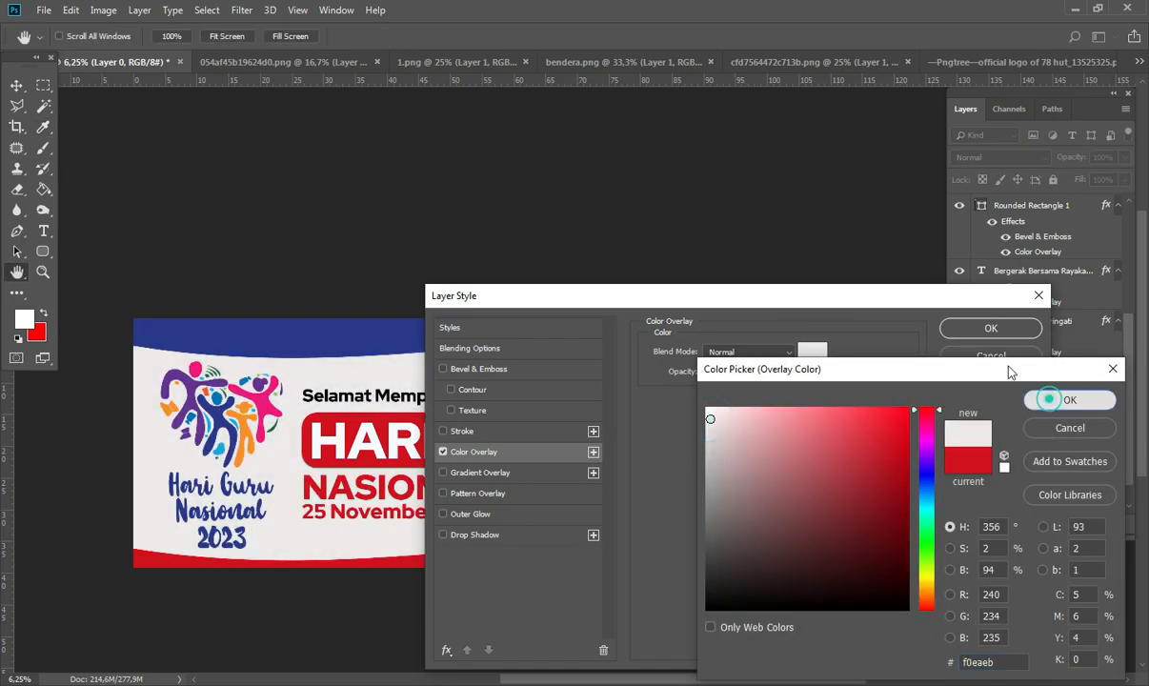
{"action": "left_click", "coordinate": [990, 328]}
{"action": "left_click", "coordinate": [752, 222]}
{"action": "scroll", "coordinate": [570, 361], "scroll_direction": "down", "scroll_amount": 4}
{"action": "scroll", "coordinate": [579, 363], "scroll_direction": "up", "scroll_amount": 5}
{"action": "scroll", "coordinate": [581, 370], "scroll_direction": "up", "scroll_amount": 4}
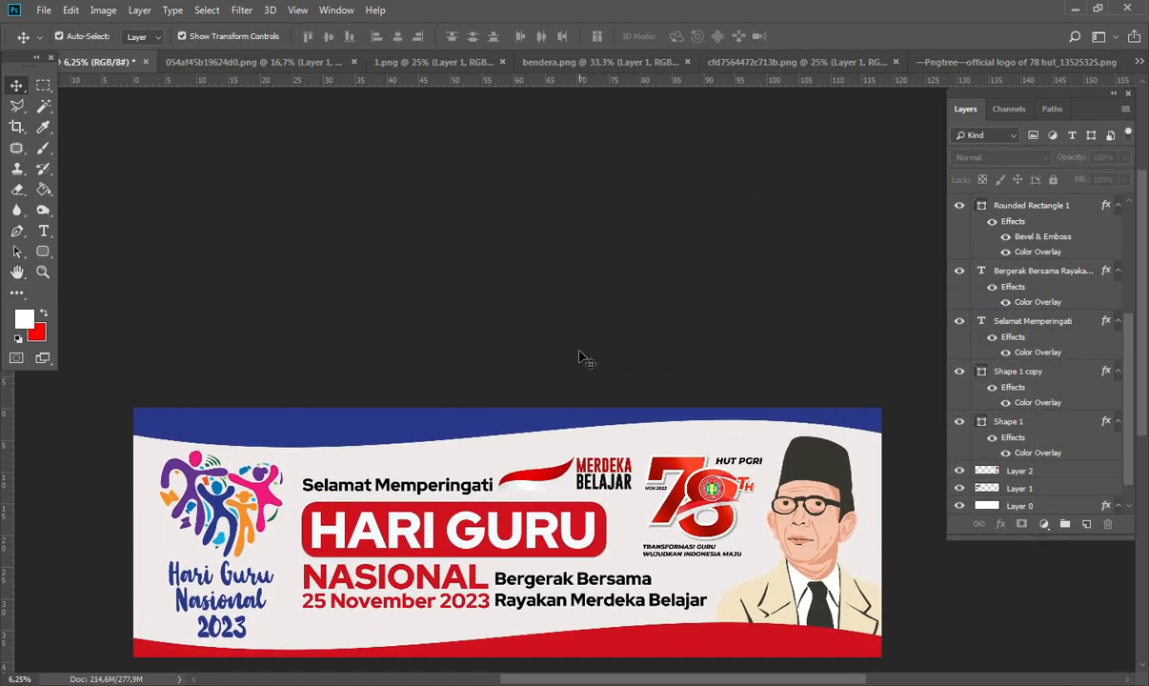
{"action": "scroll", "coordinate": [600, 376], "scroll_direction": "down", "scroll_amount": 7}
{"action": "scroll", "coordinate": [631, 392], "scroll_direction": "up", "scroll_amount": 1}
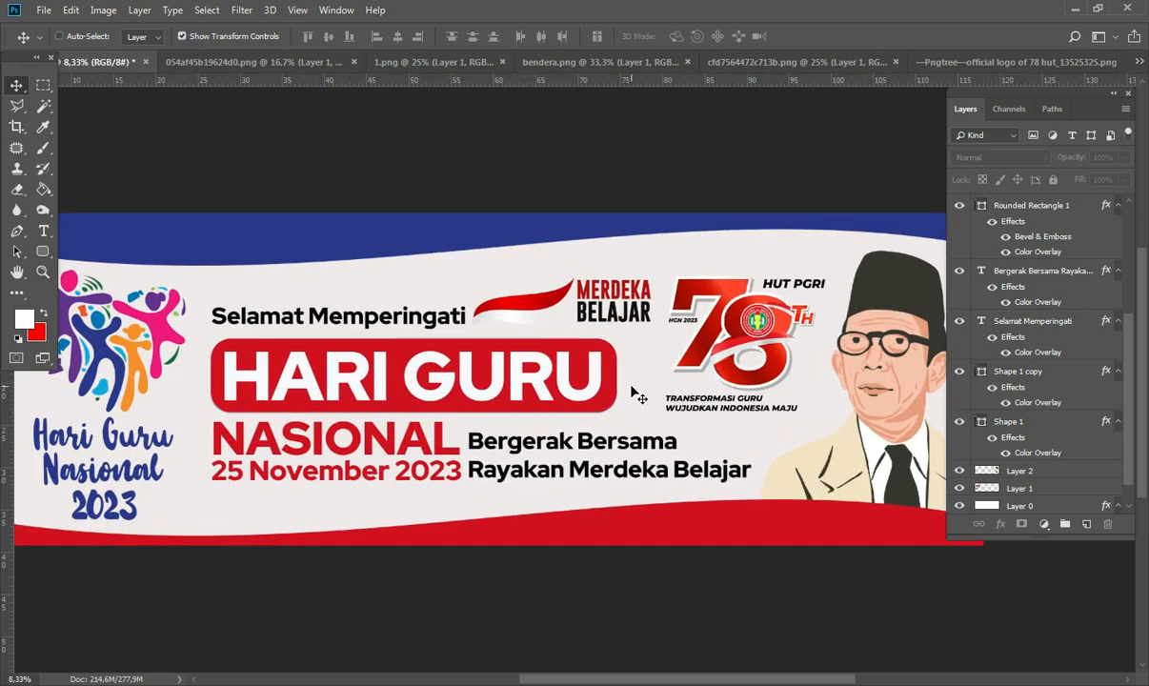
{"action": "left_click_drag", "start_coordinate": [749, 679], "coordinate": [719, 678]}
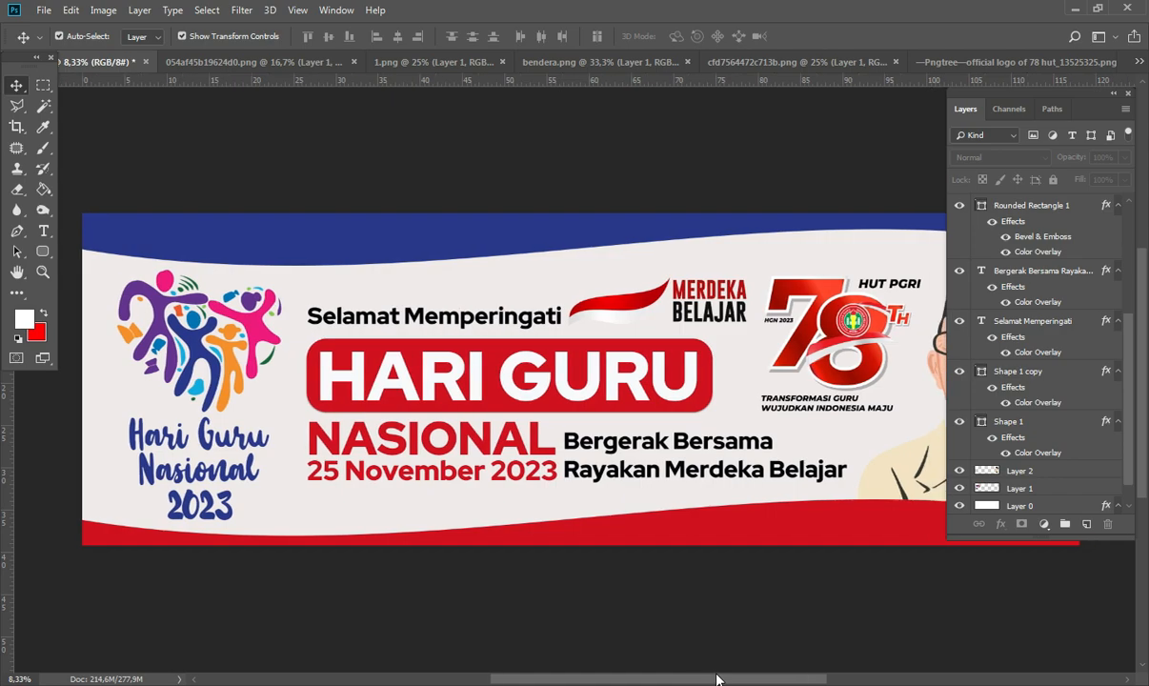
- Save a JPEG copy named "300 x 100 hari guru nasional 2023" at Maximum quality 12 with Baseline ("Standard") format
{"action": "left_click", "coordinate": [44, 10]}
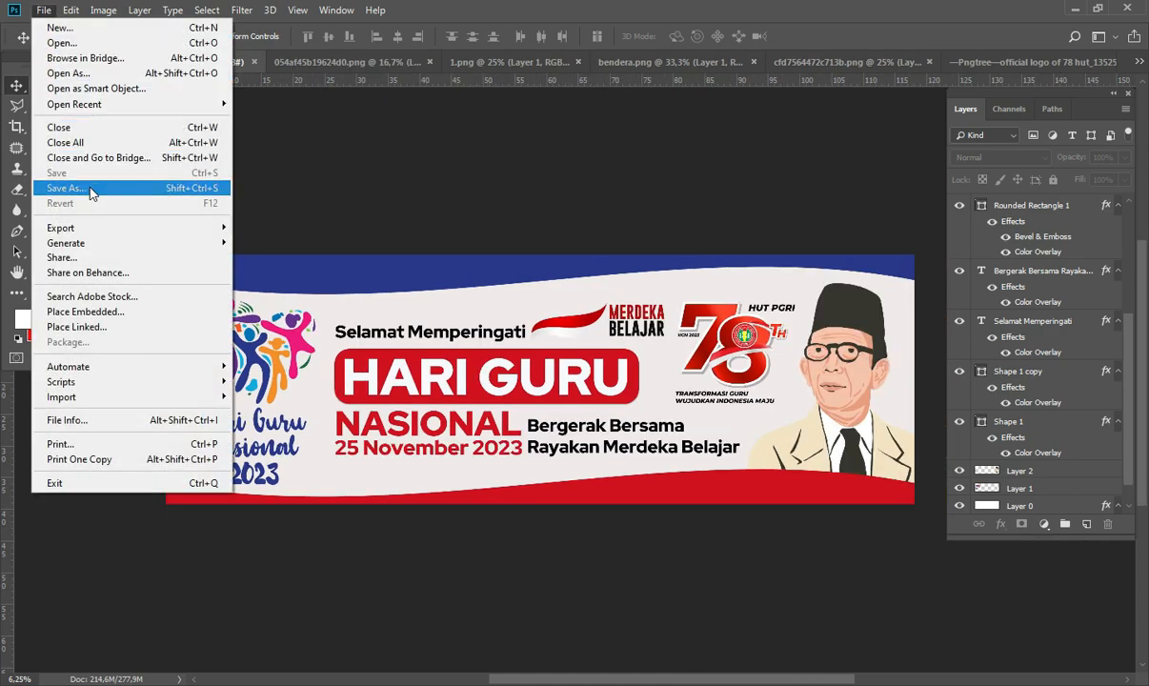
{"action": "left_click", "coordinate": [91, 189]}
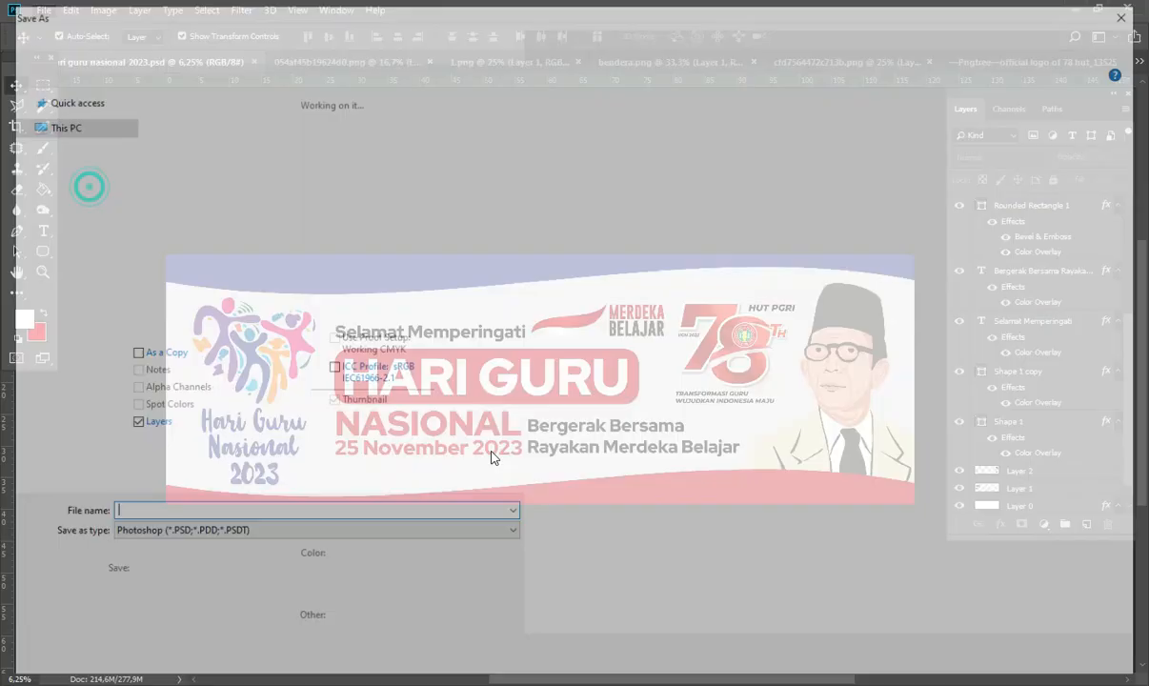
{"action": "left_click", "coordinate": [515, 533]}
{"action": "left_click", "coordinate": [321, 385]}
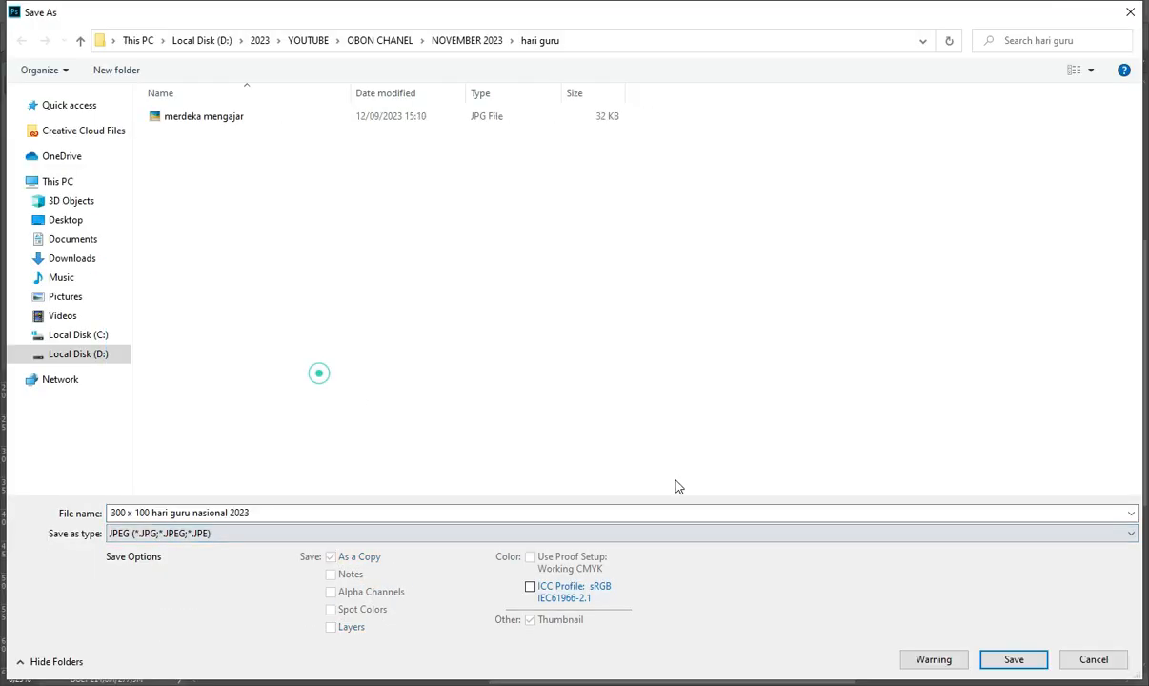
{"action": "left_click", "coordinate": [1010, 657]}
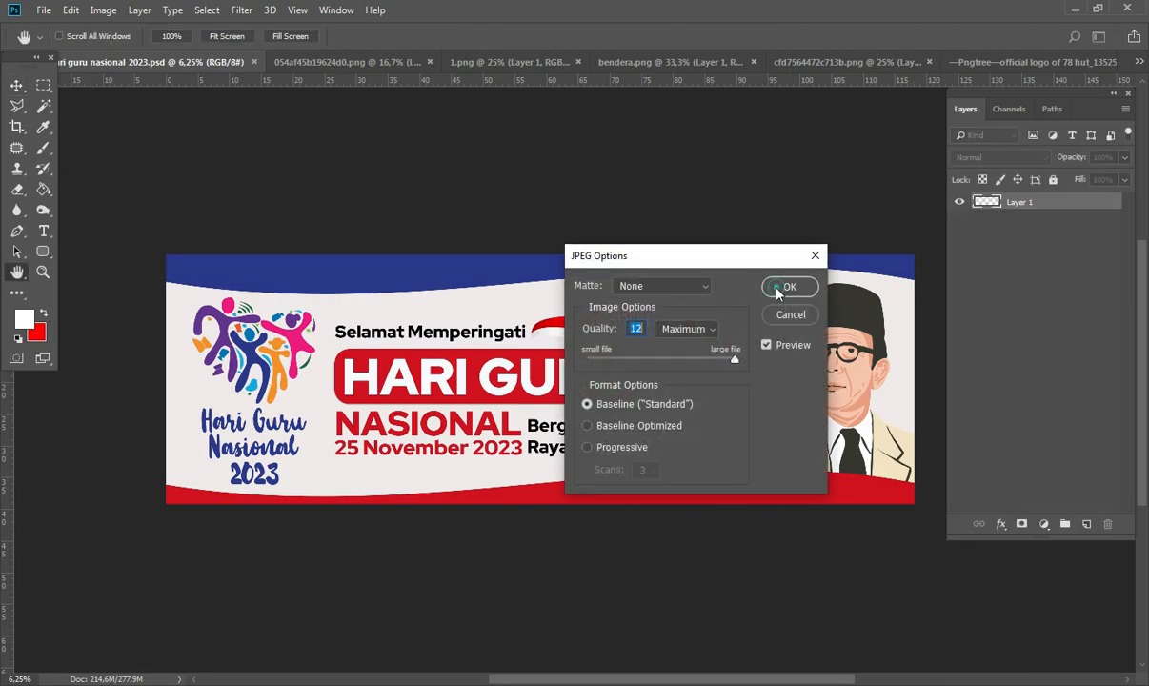
{"action": "left_click", "coordinate": [778, 290]}
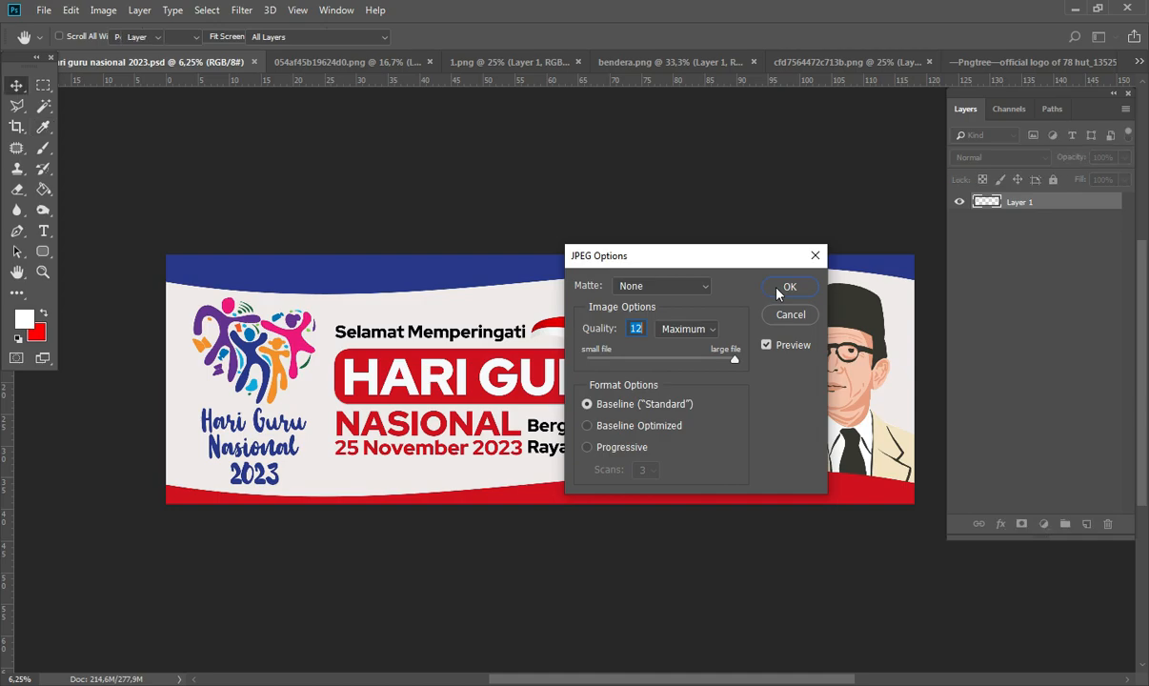